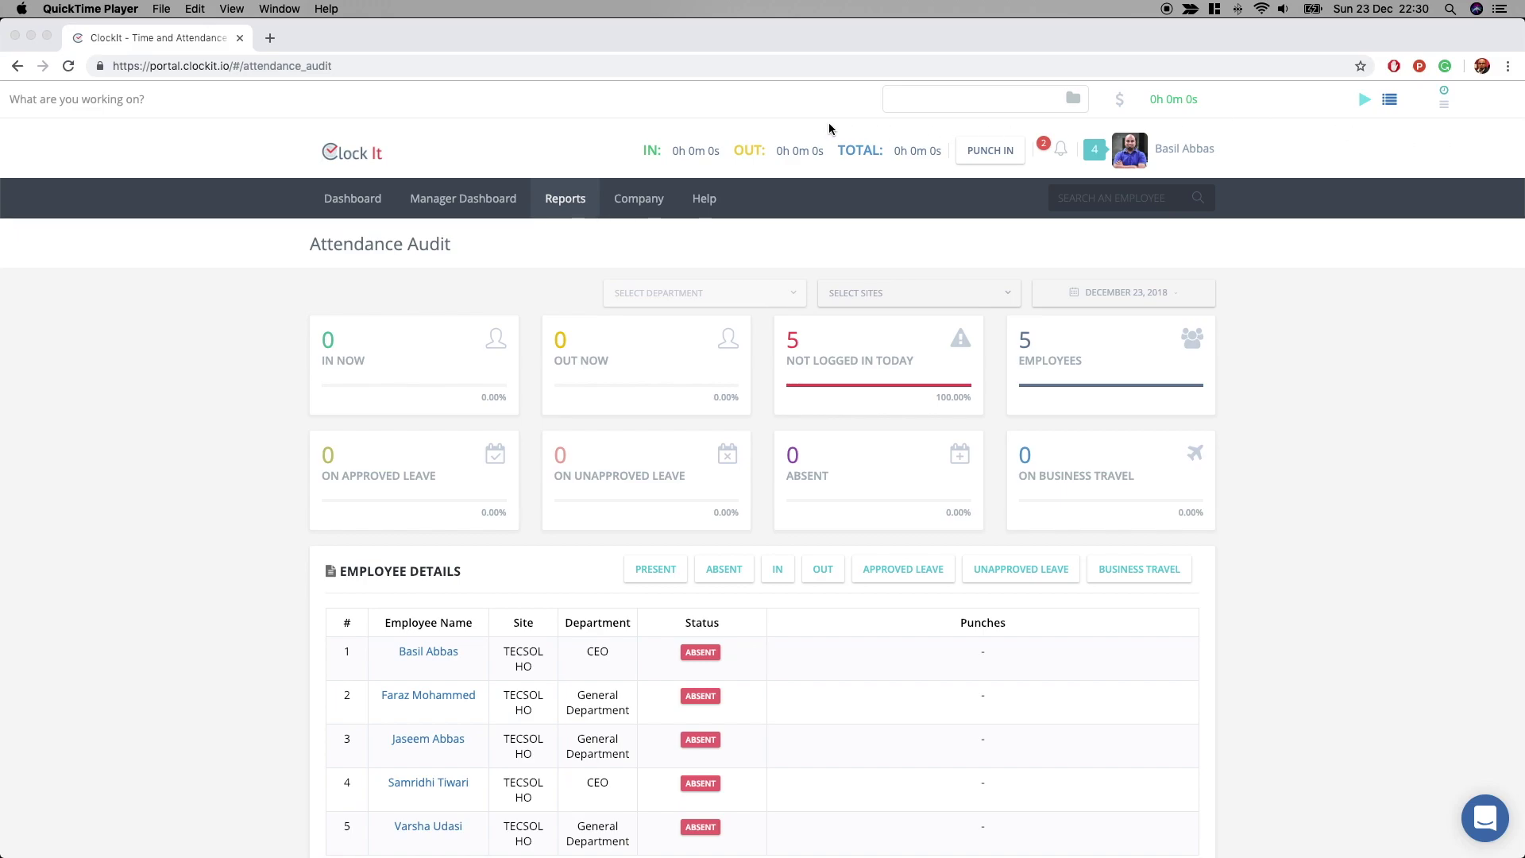
- In the company's project management, create a project named Video Tutorial with a budget of 5000
click(821, 207)
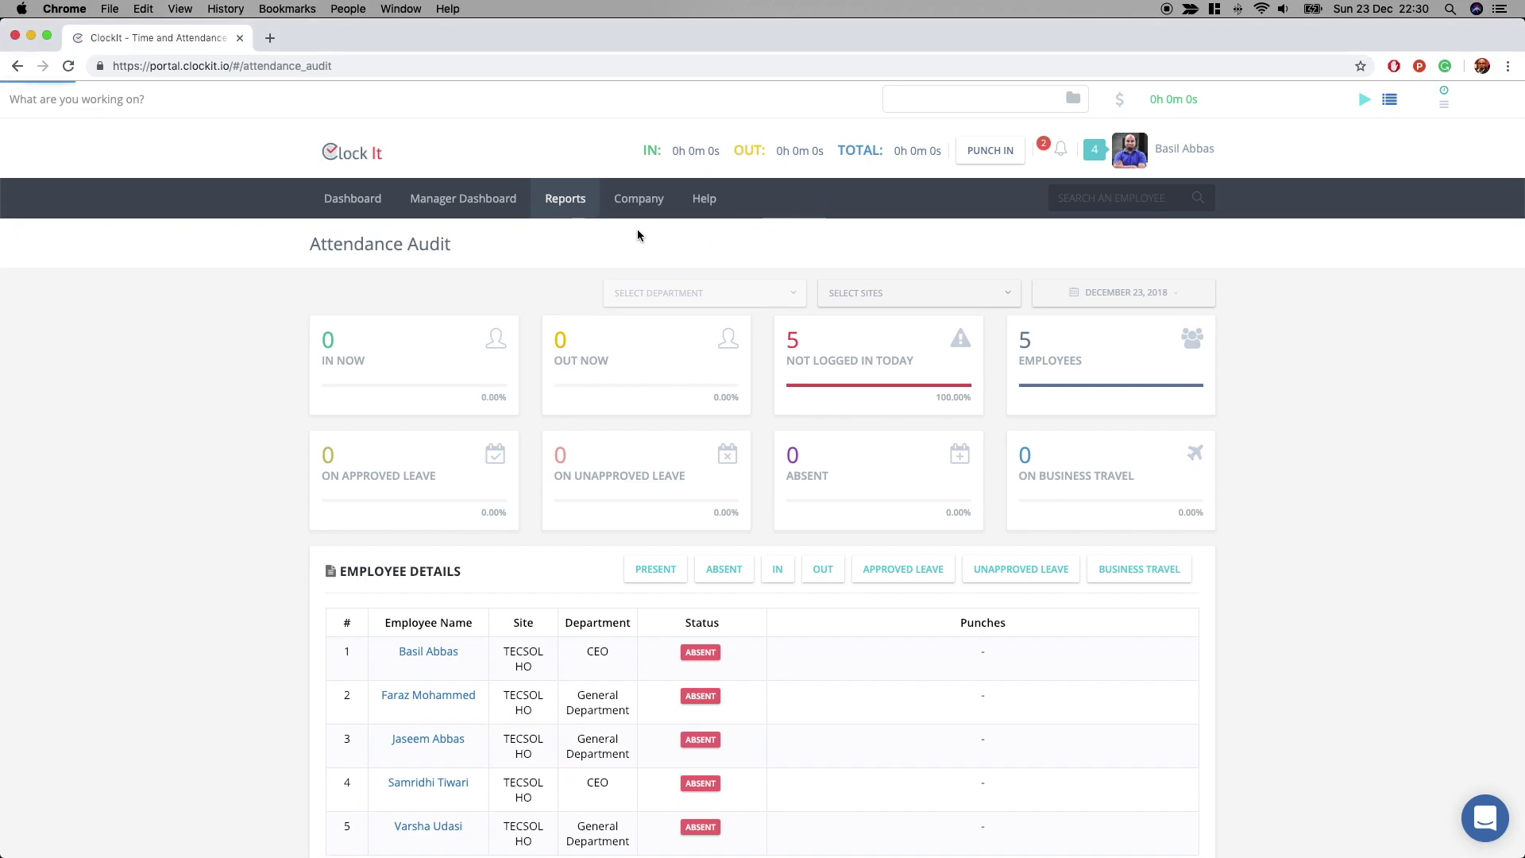
mouse_move(638, 208)
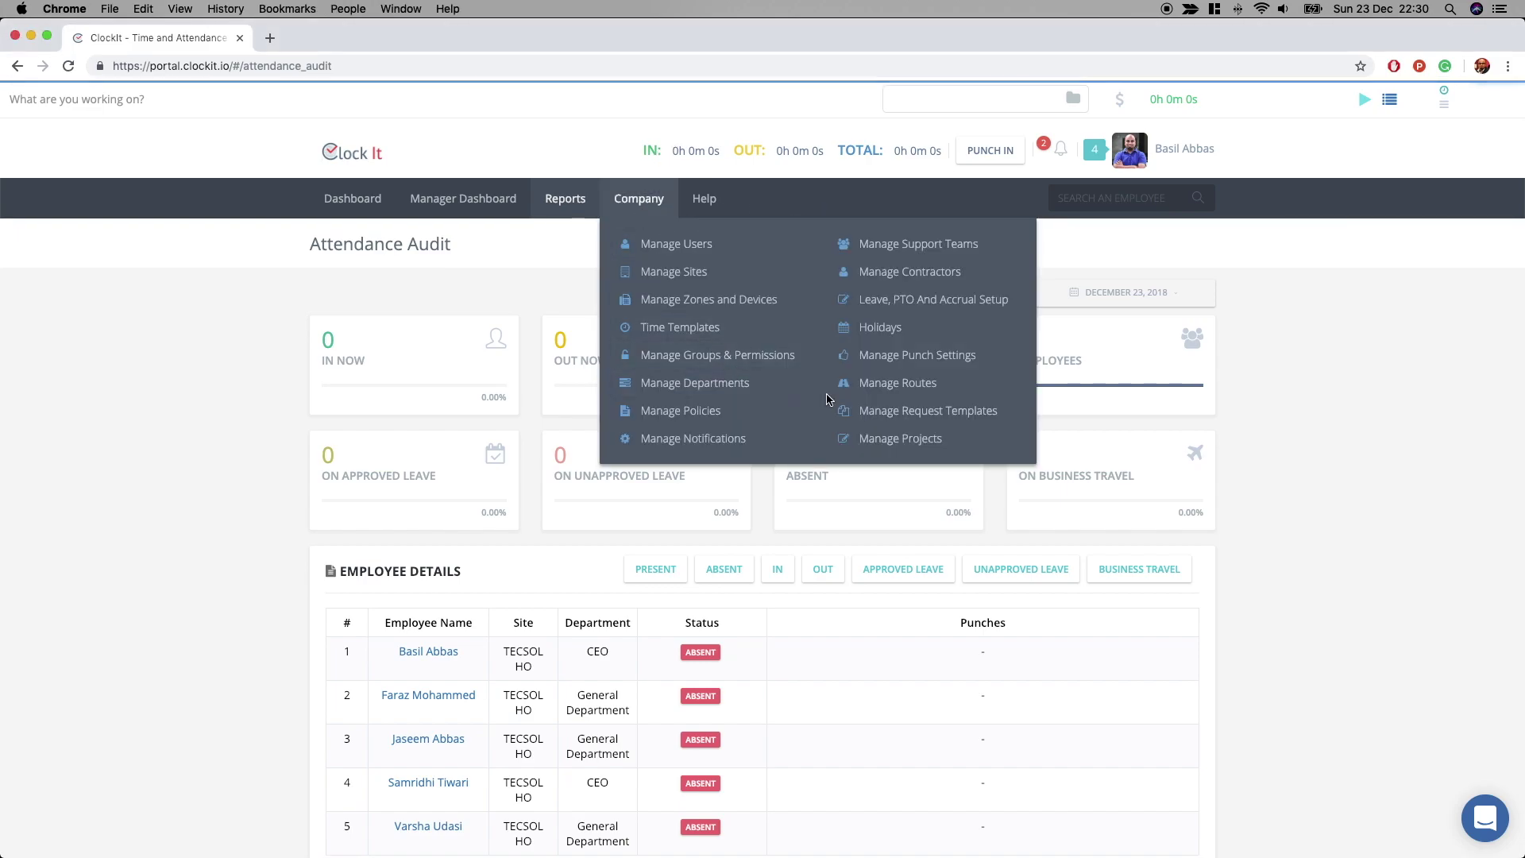
click(900, 440)
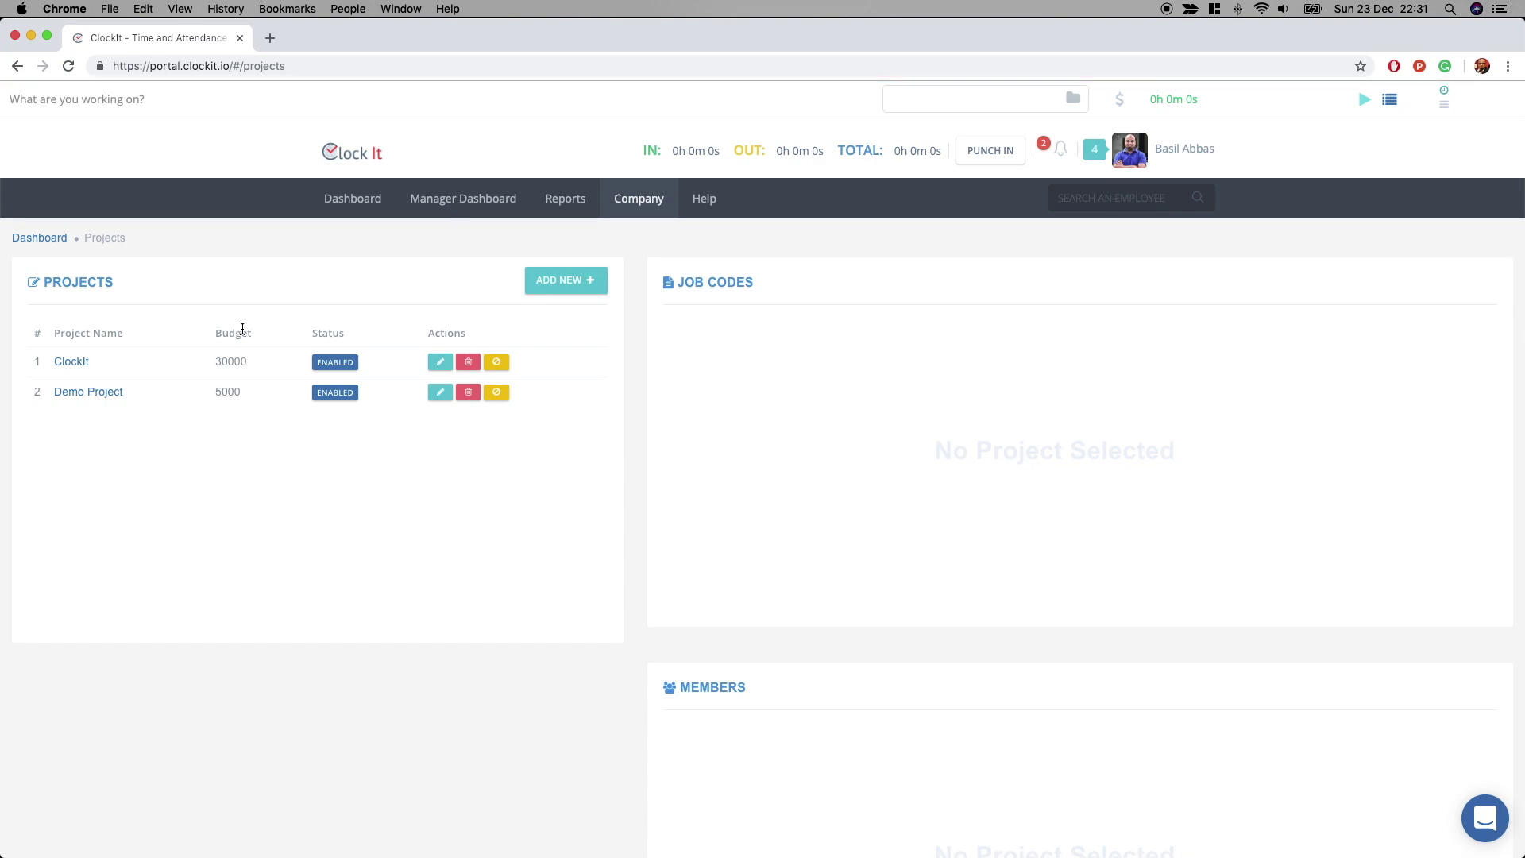
click(565, 288)
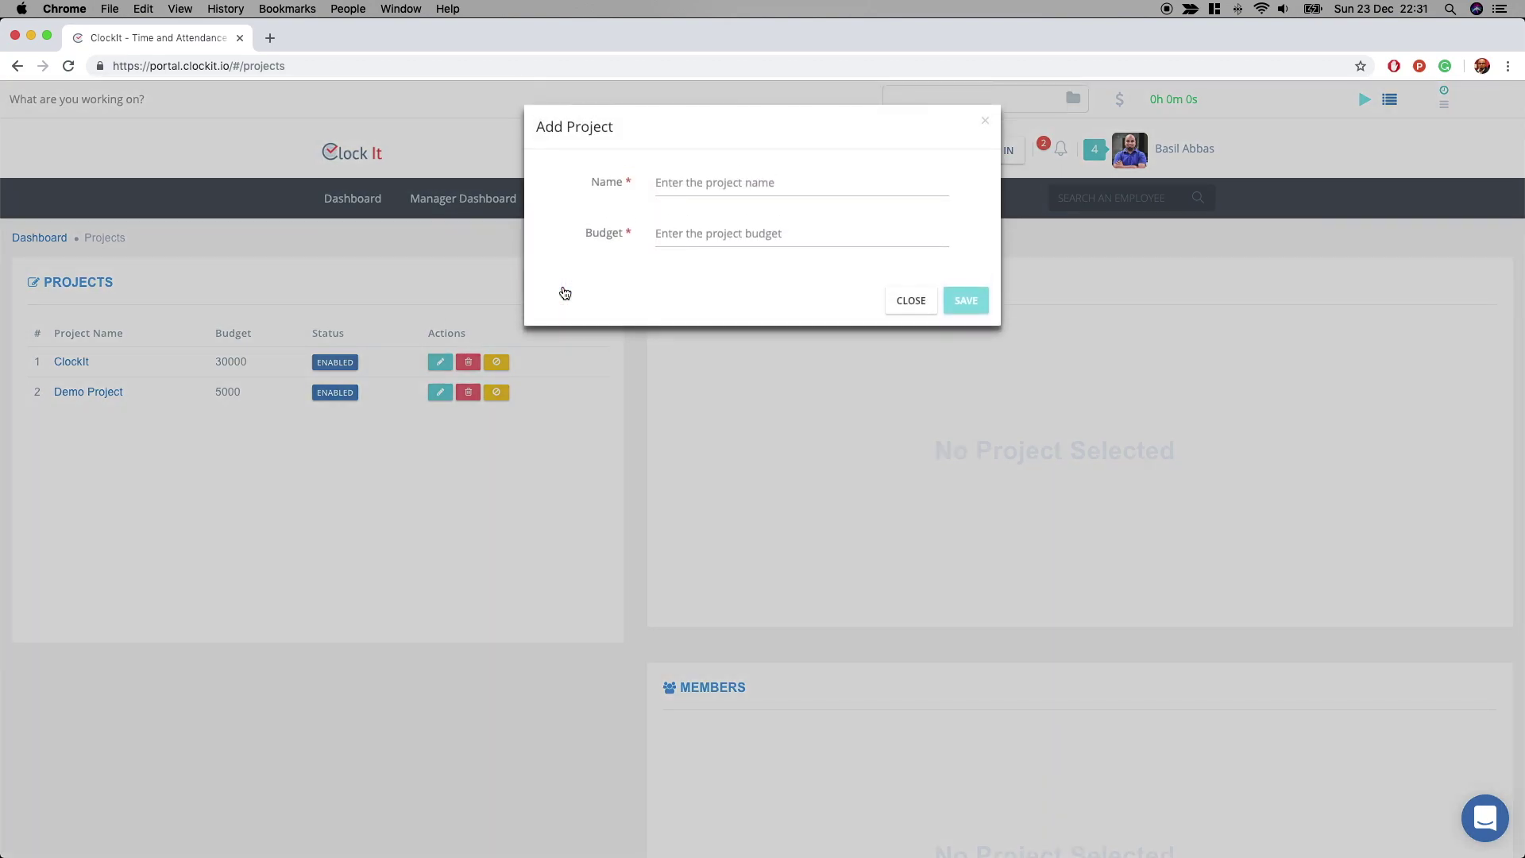
click(731, 186)
text(Vid)
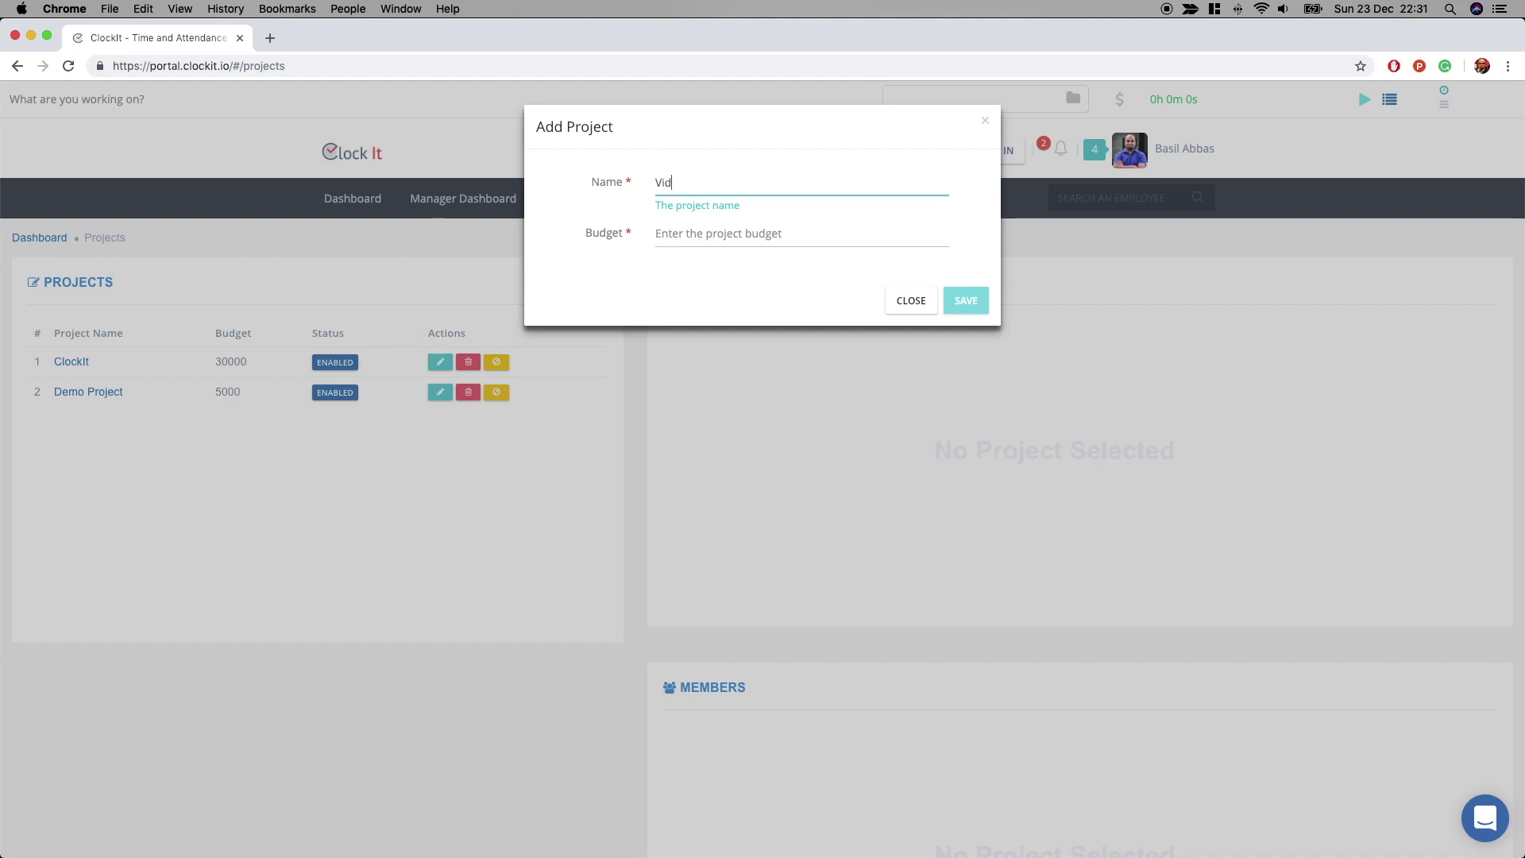
text(eo Tutorial)
click(794, 233)
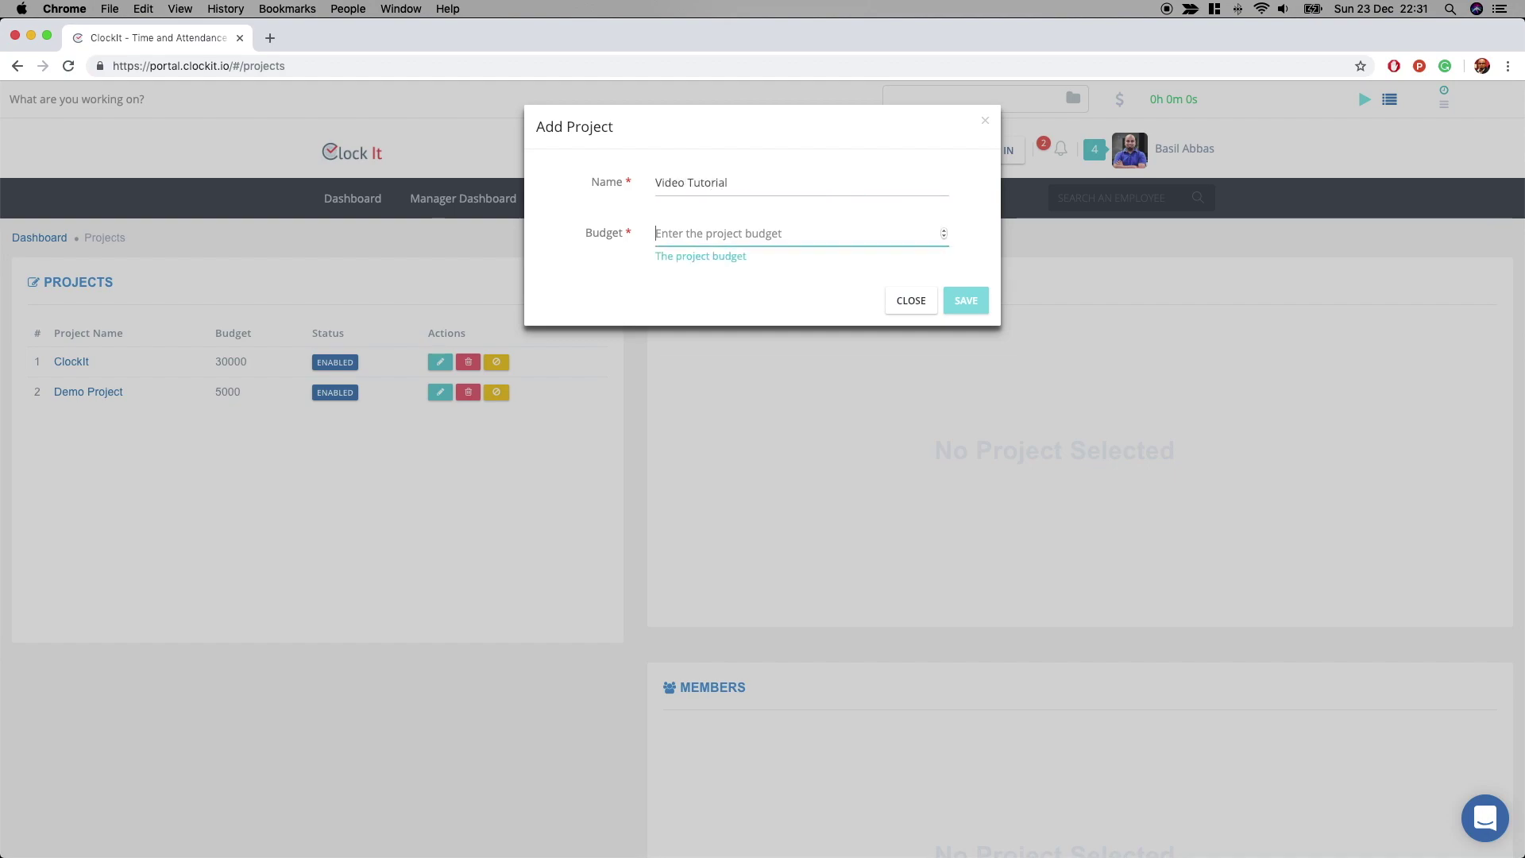
text(5000)
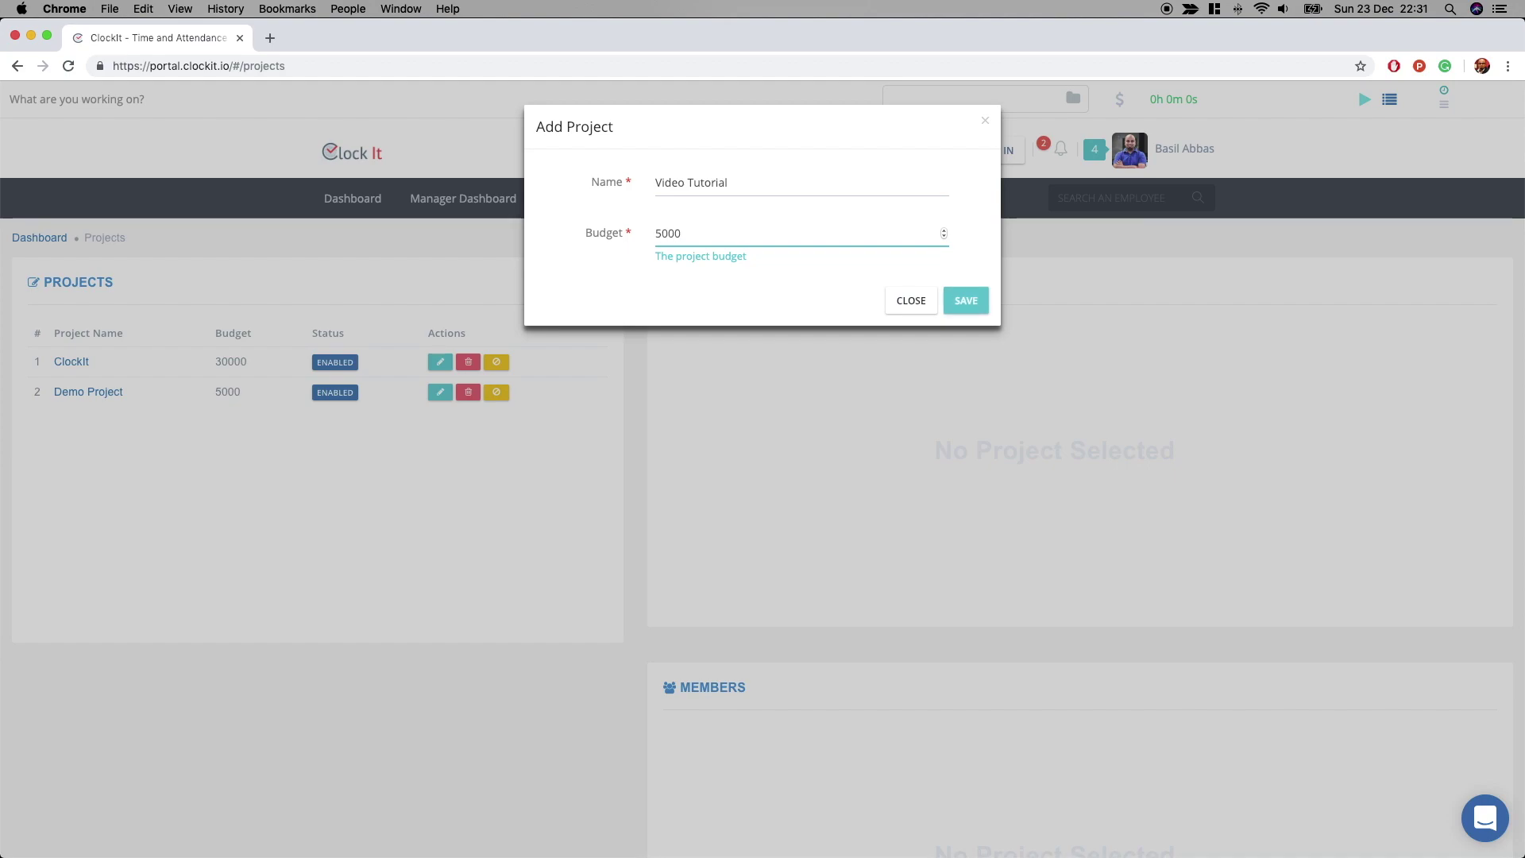
click(971, 298)
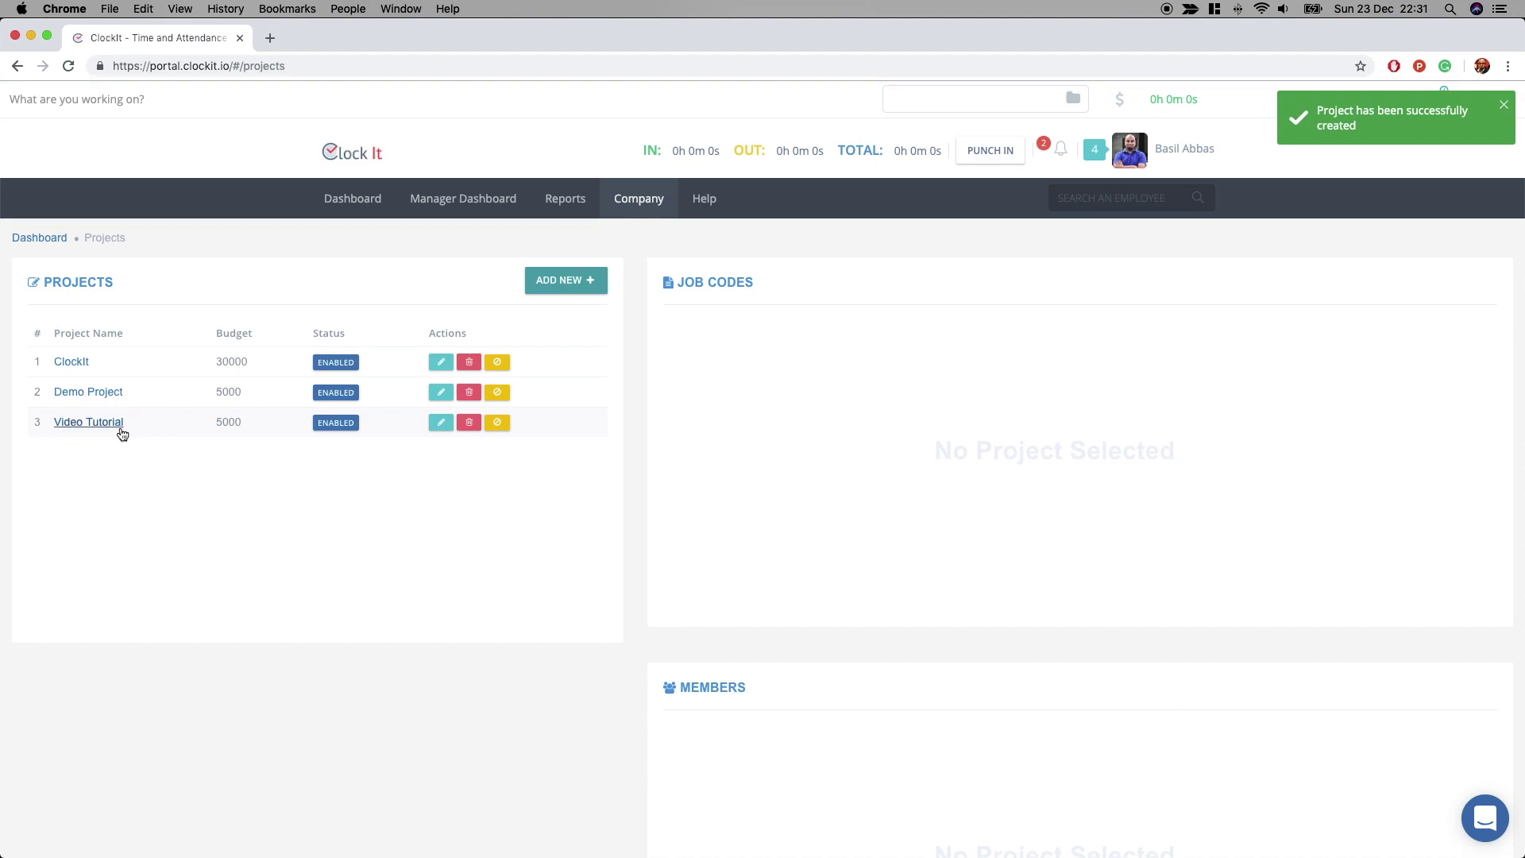
- Add the job code Recording to the Video Tutorial project
click(121, 429)
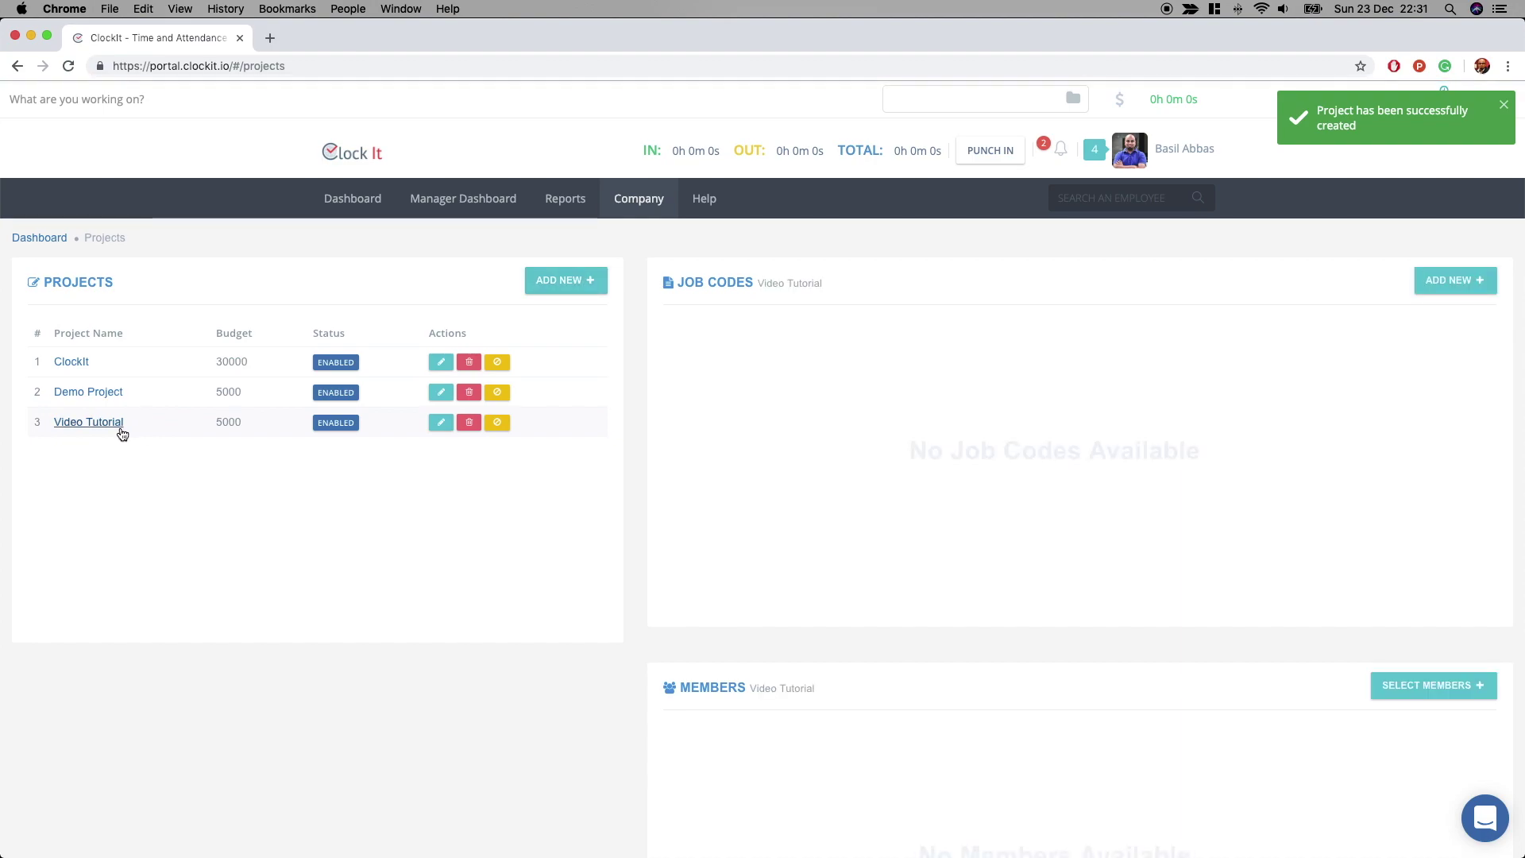
click(1462, 281)
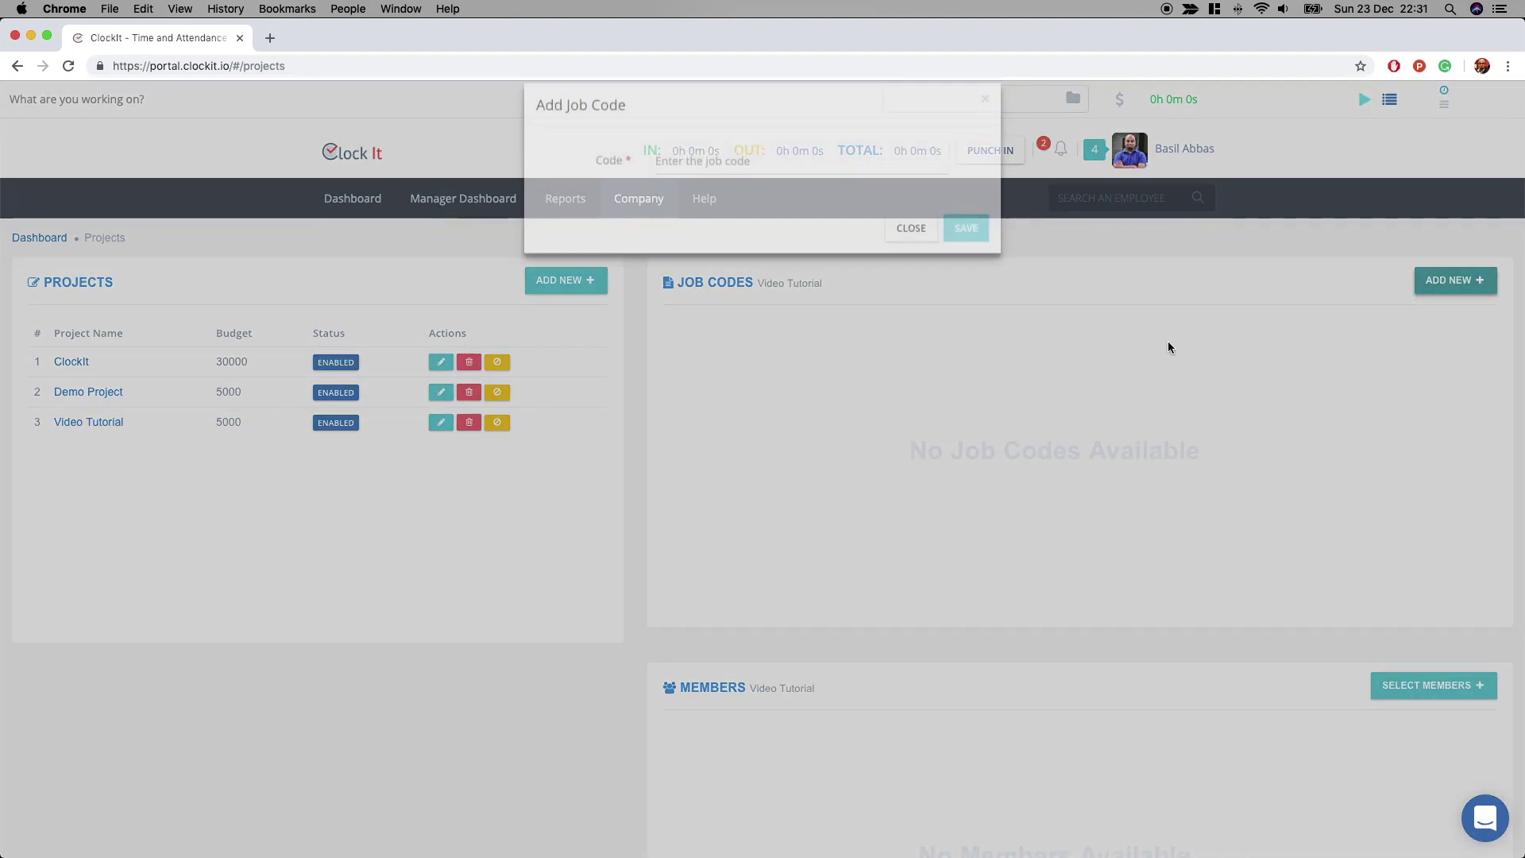
click(749, 186)
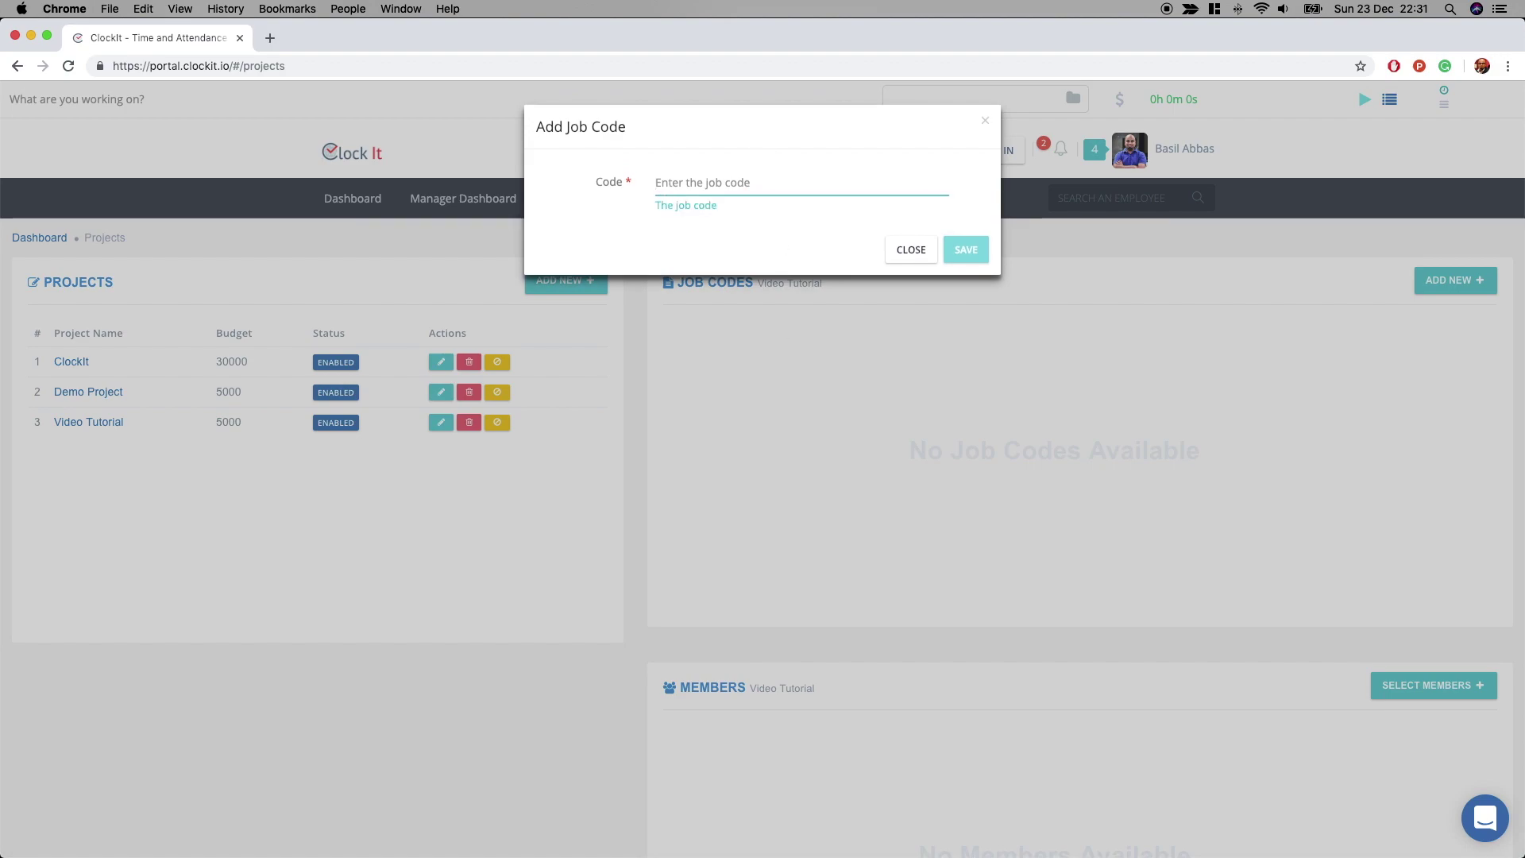
text(Vie)
key(BackSpace)
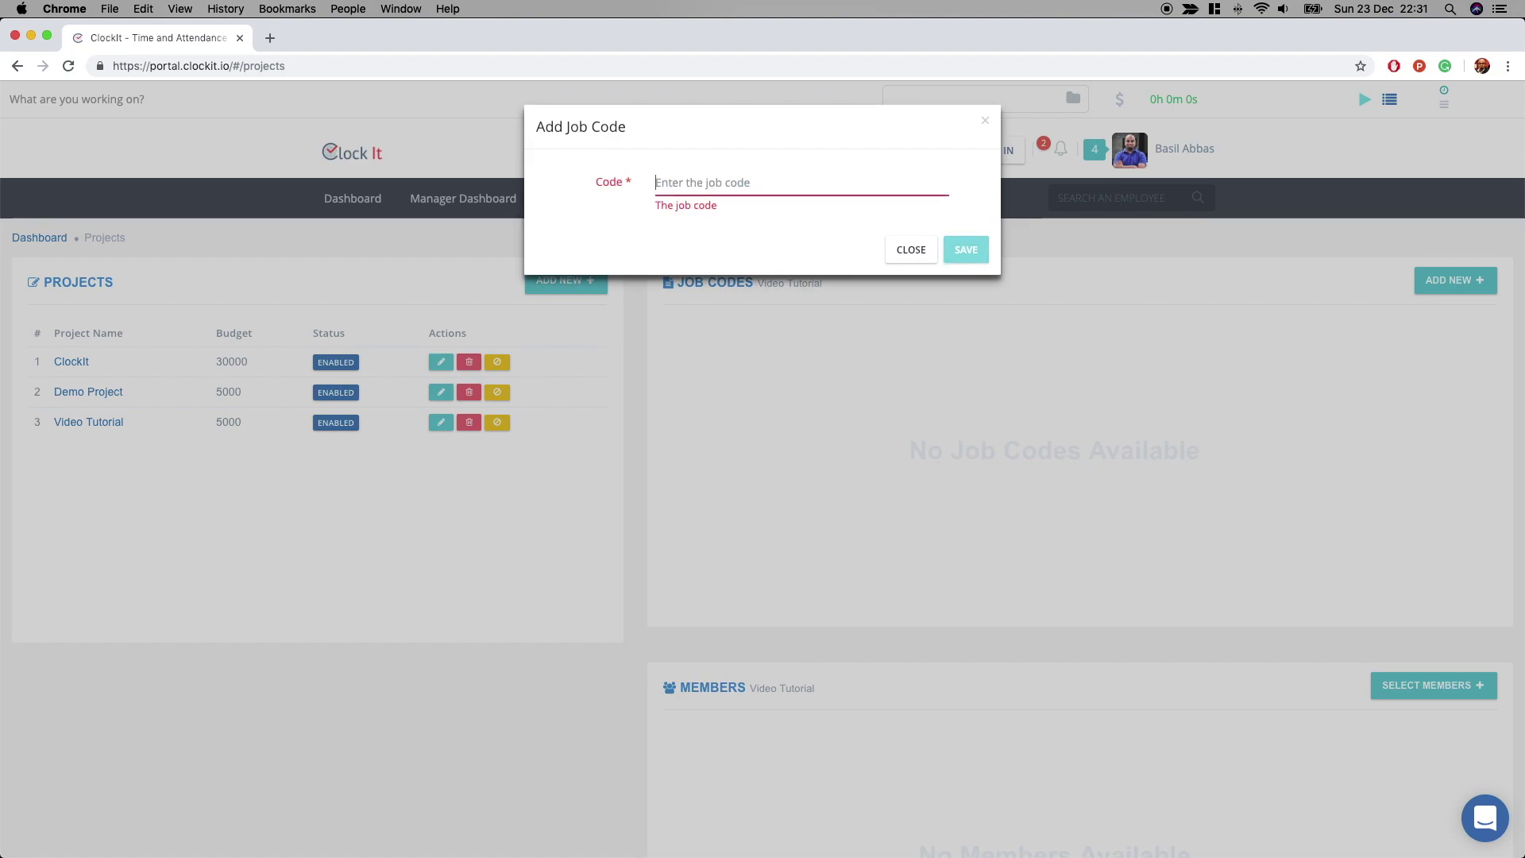
text(Recording)
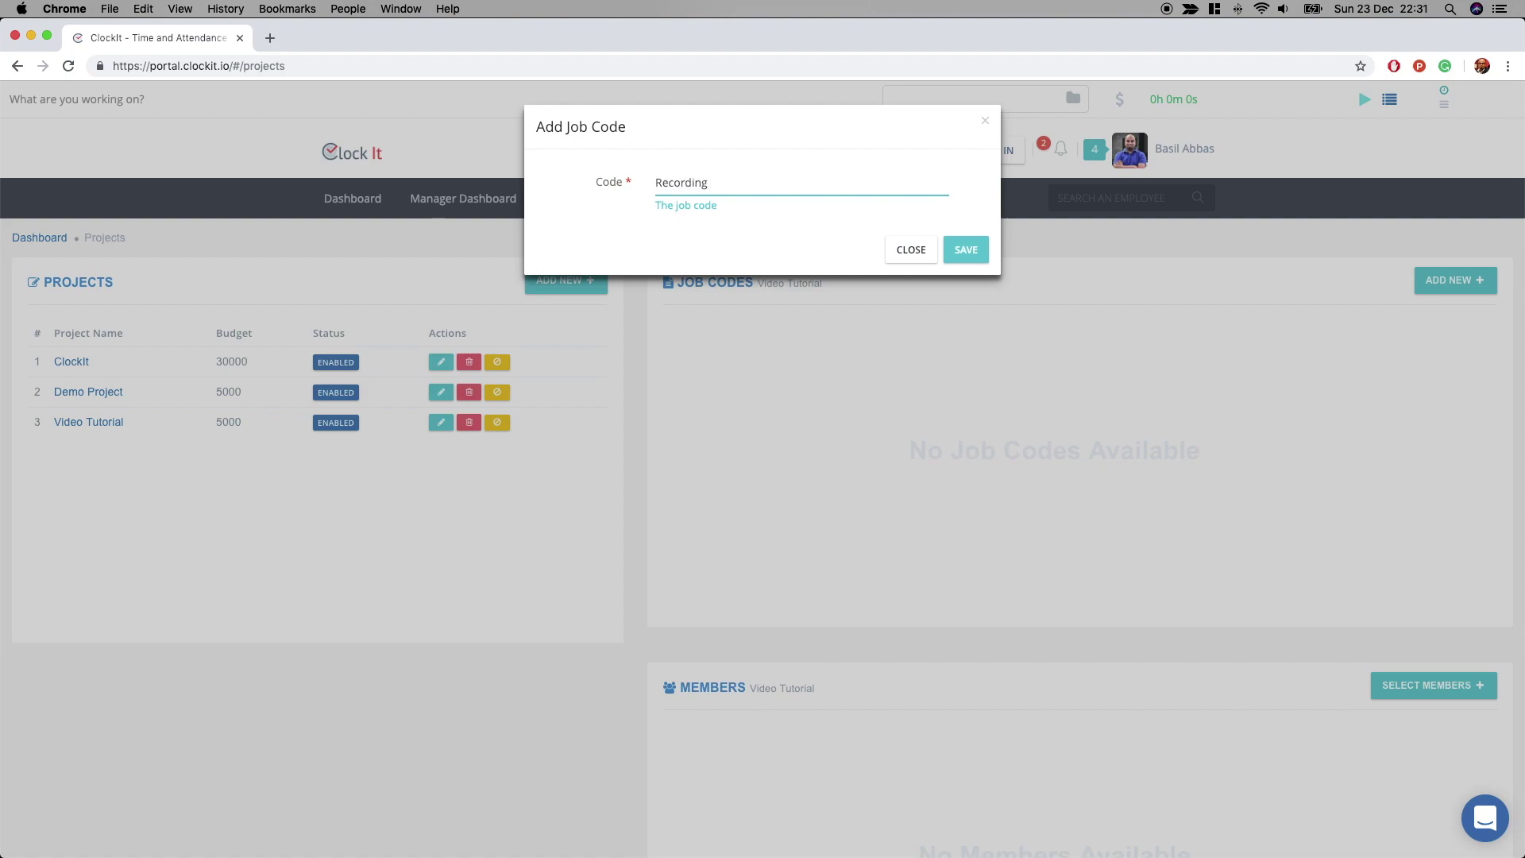
click(961, 249)
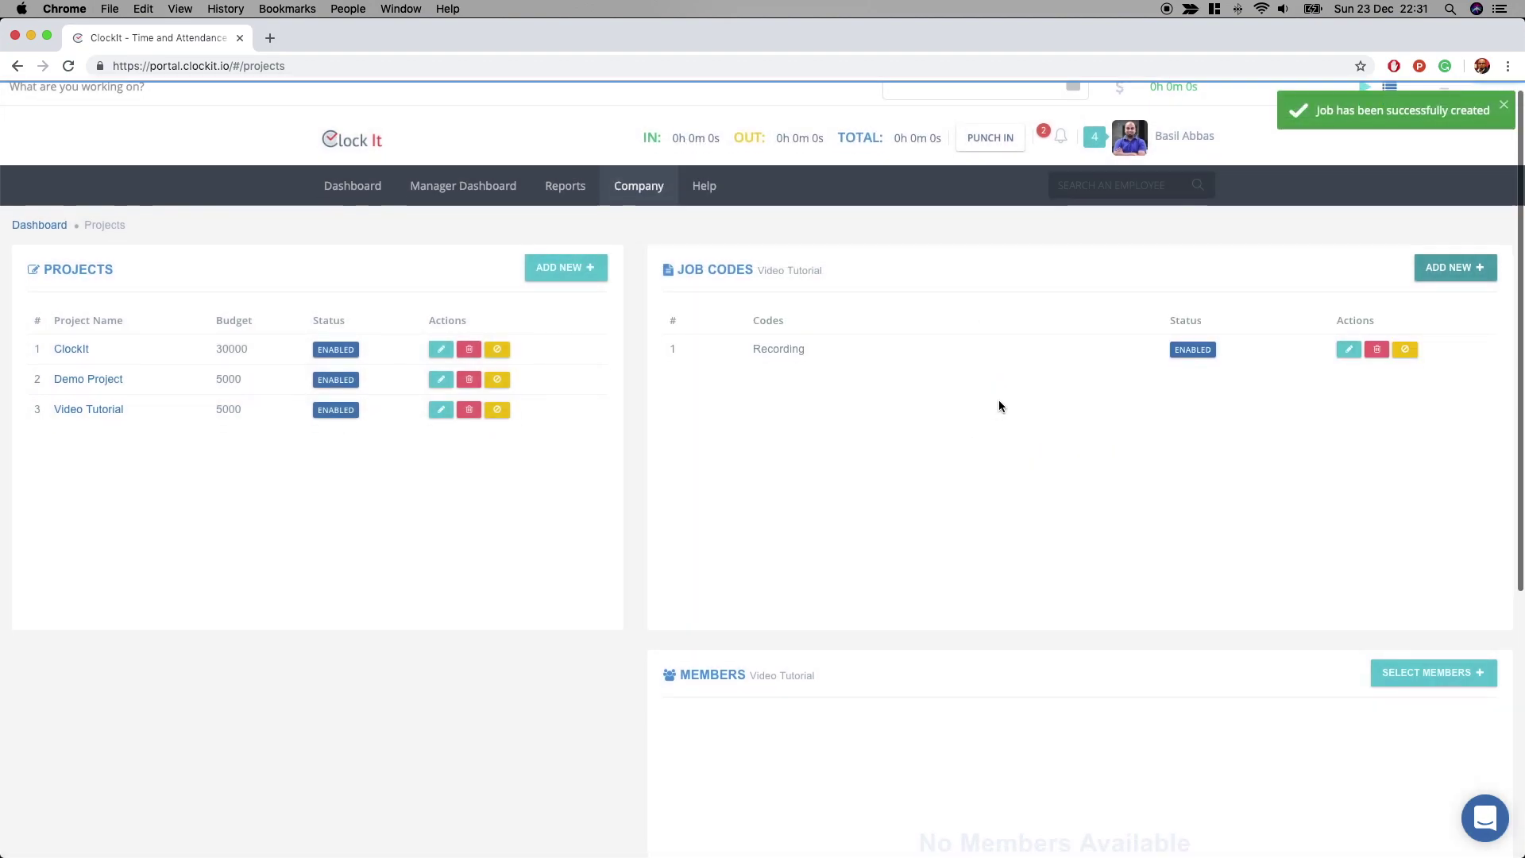
- Add the first listed employee as a member of the Video Tutorial project
scroll(998, 398, down, 1)
click(1474, 640)
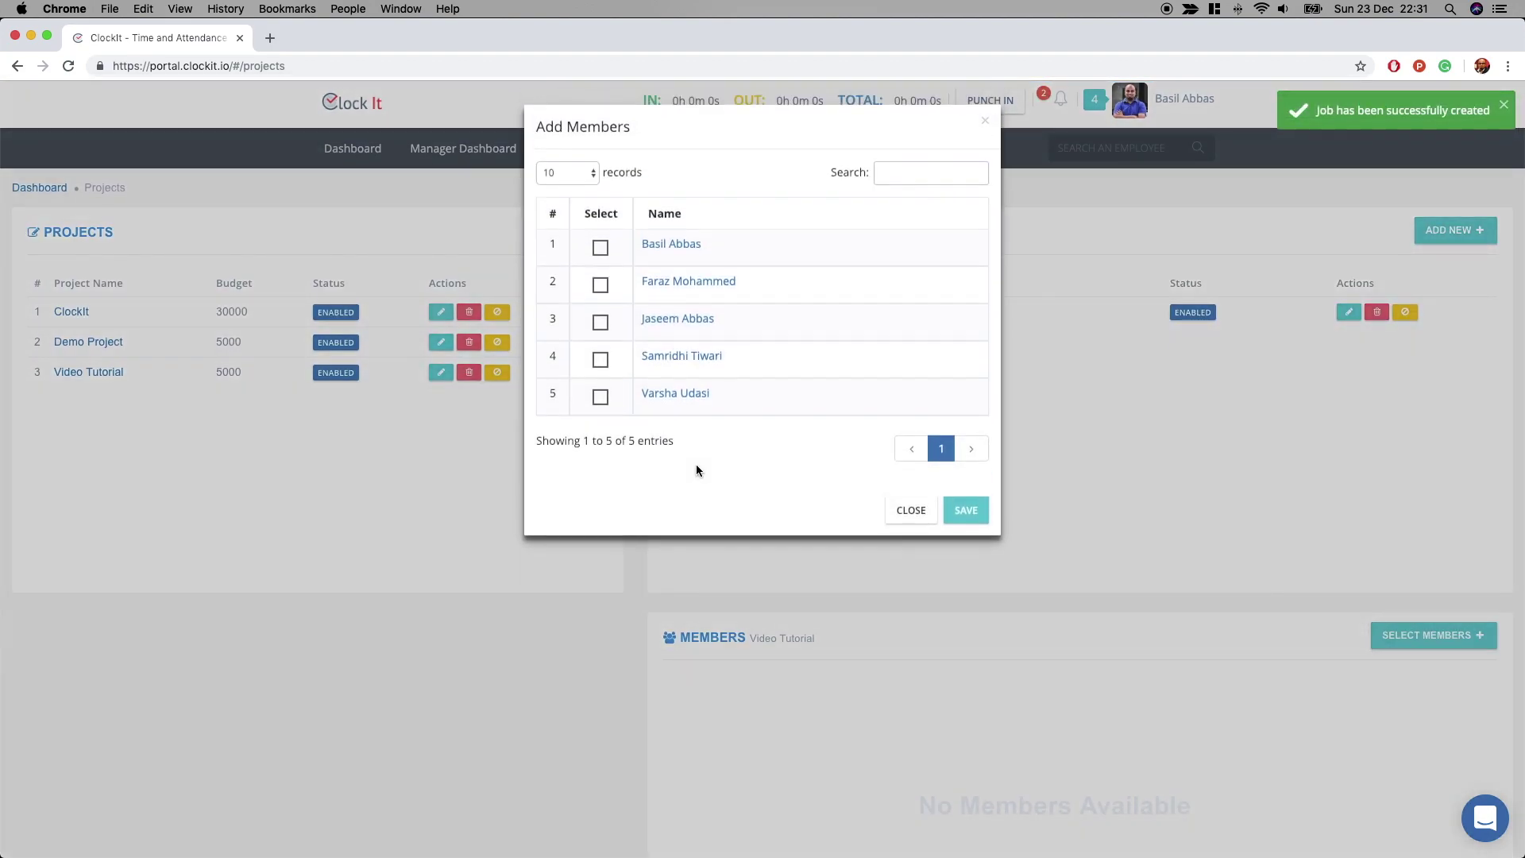
click(601, 249)
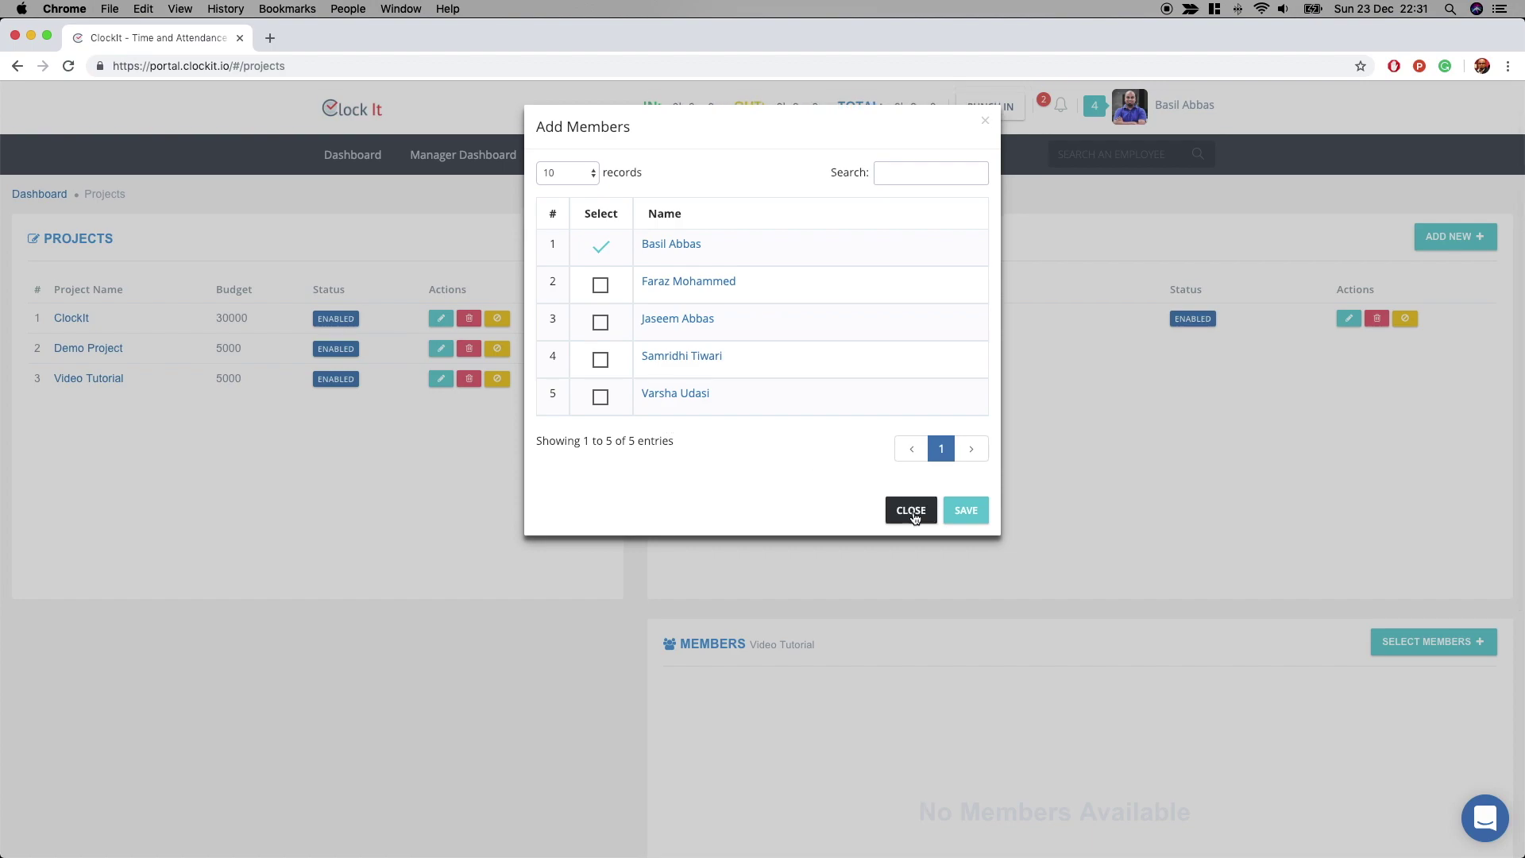
click(976, 525)
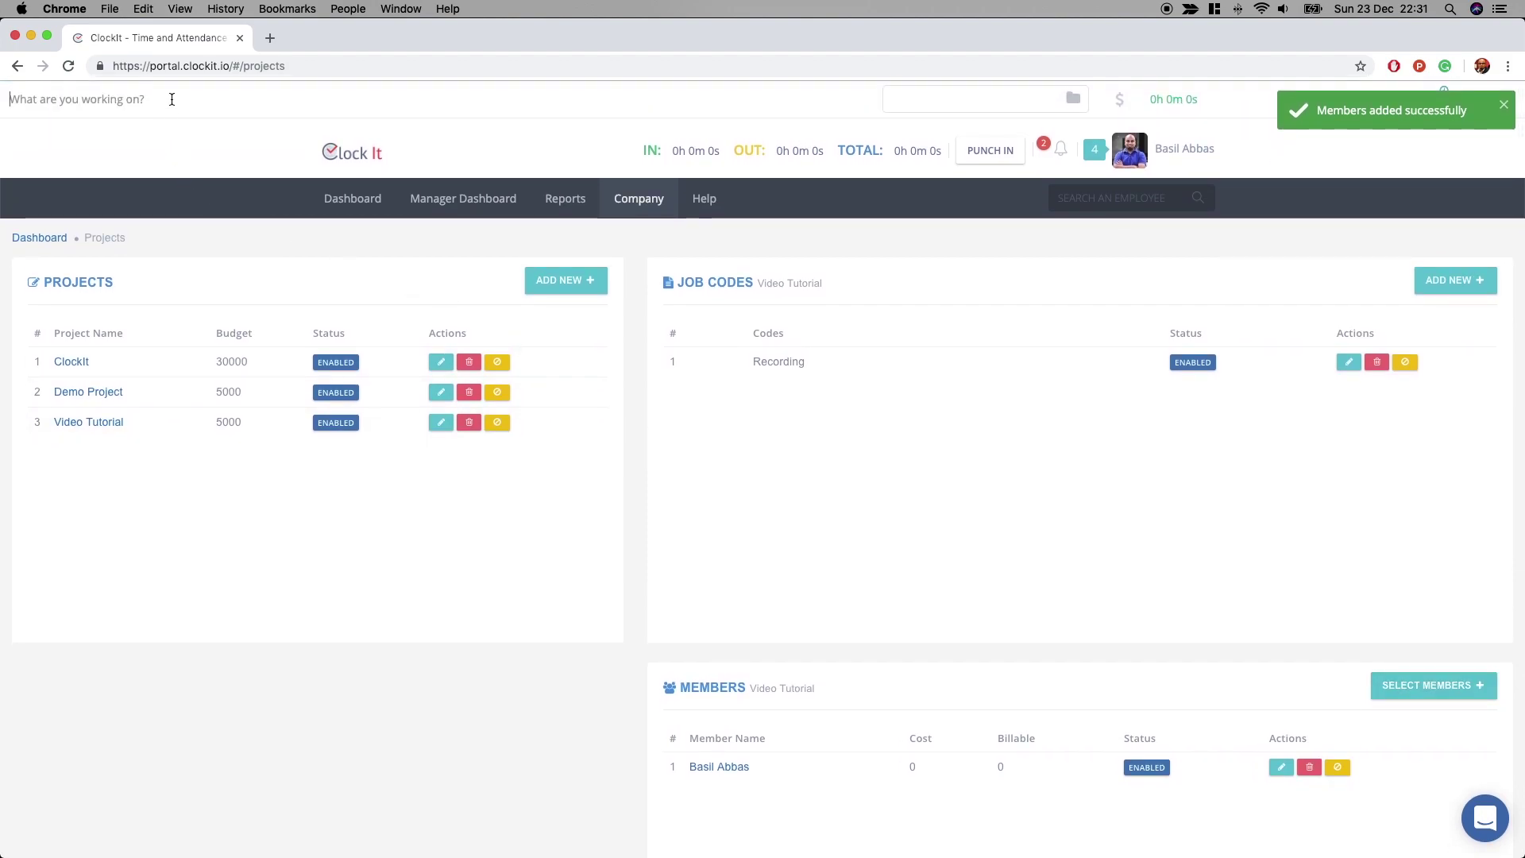
- Start tracking a task described as "Recording a video." under the Video Tutorial project's Recording job code
text(recording a video.)
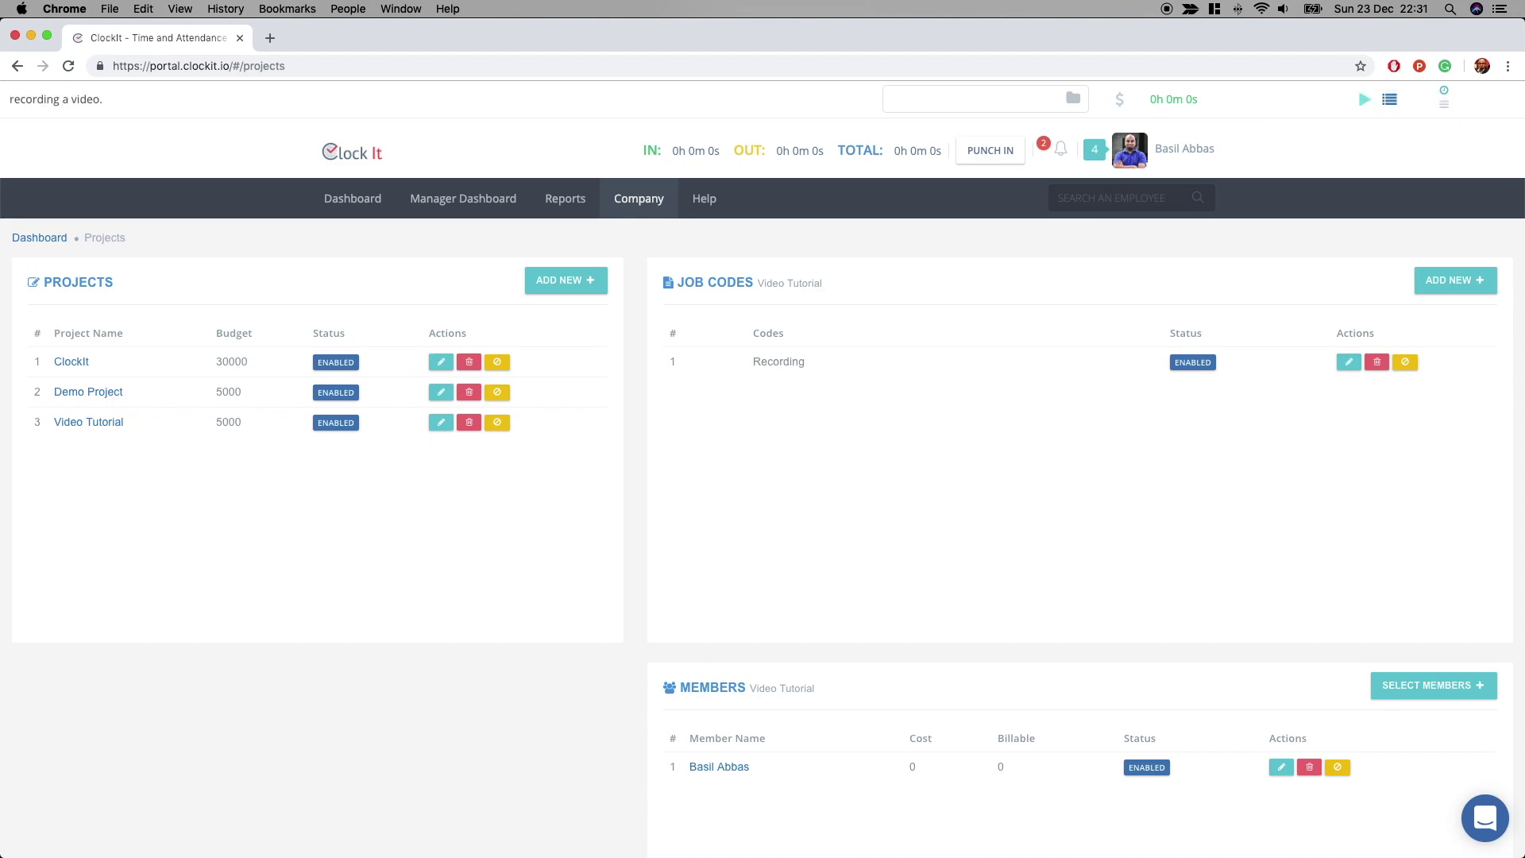
key(BackSpace)
text(R)
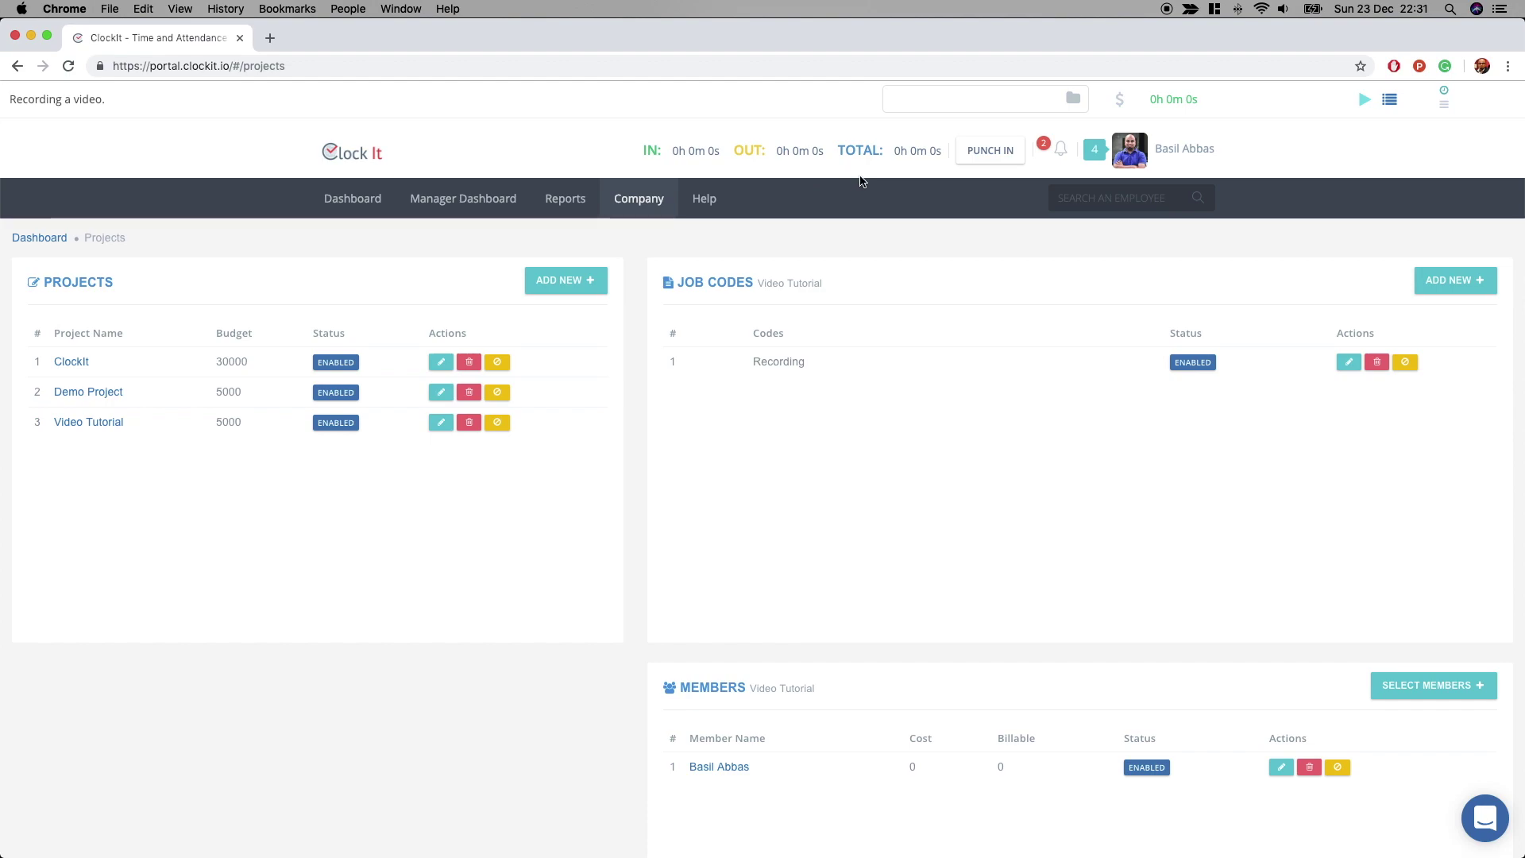
click(1068, 101)
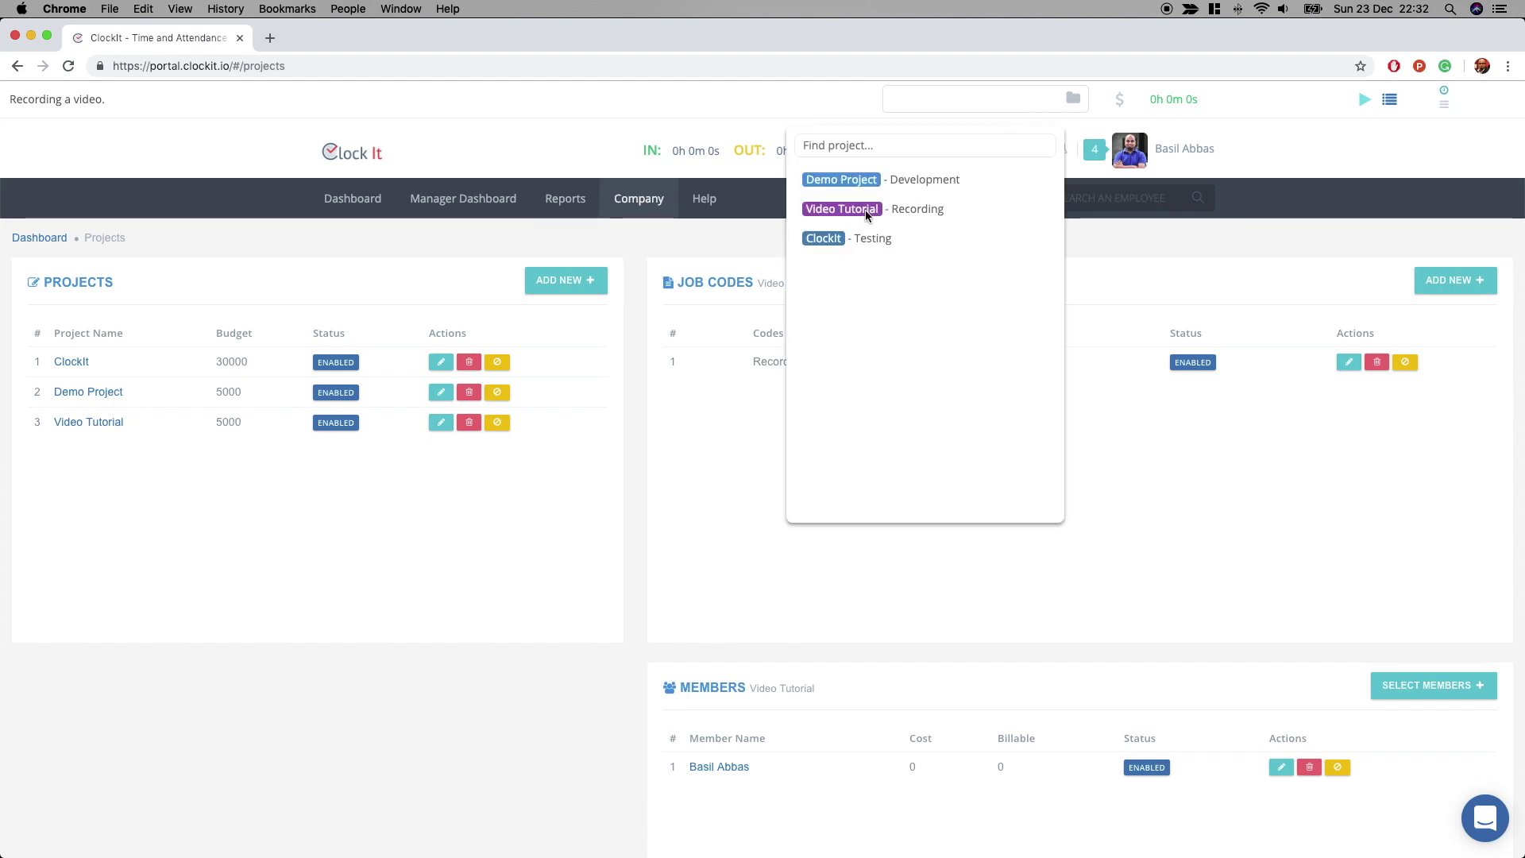
click(927, 216)
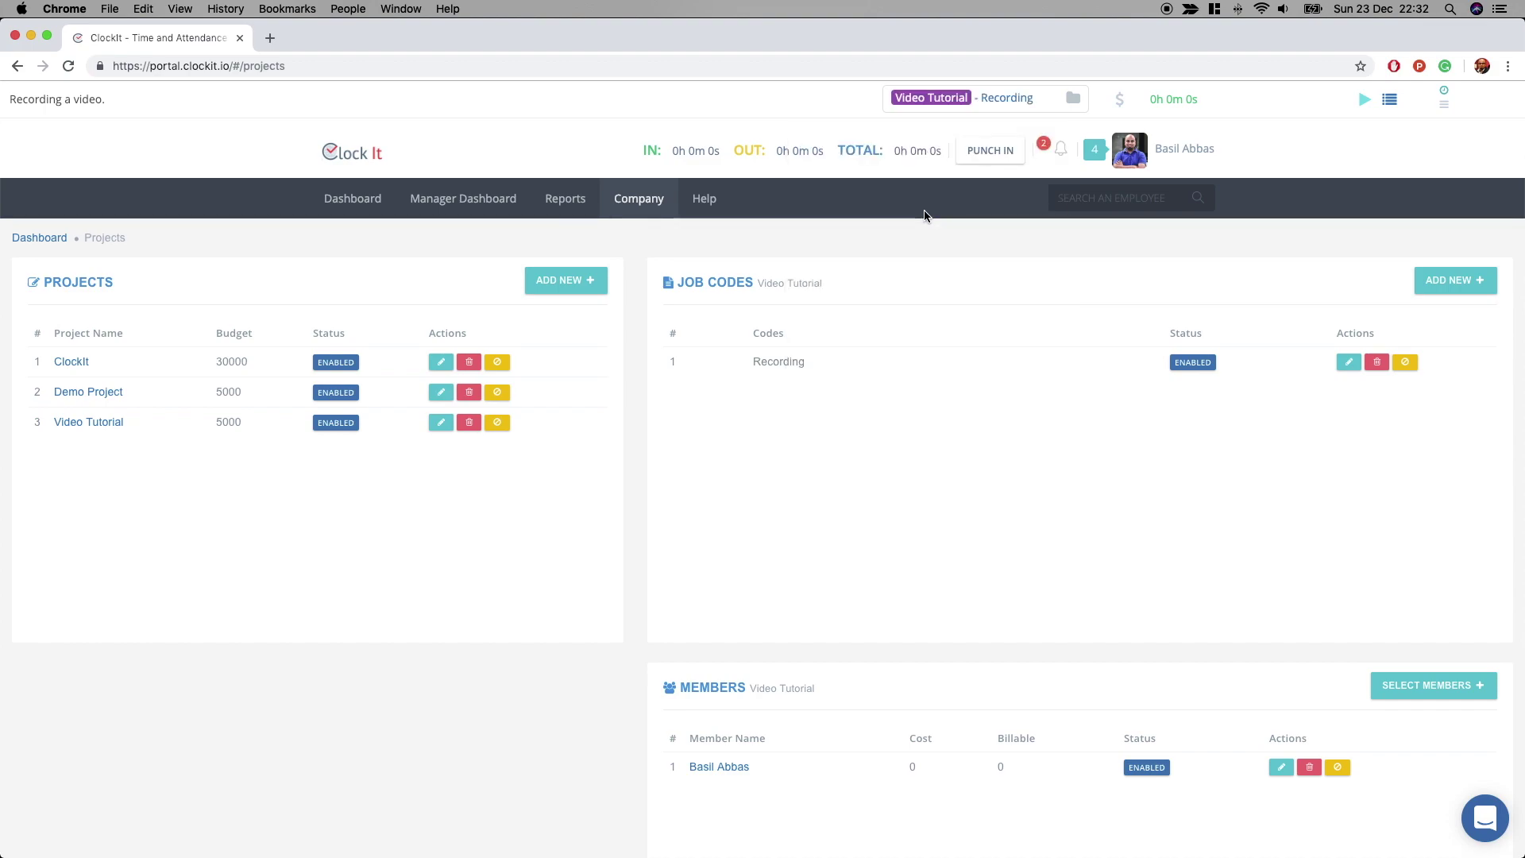
click(1364, 101)
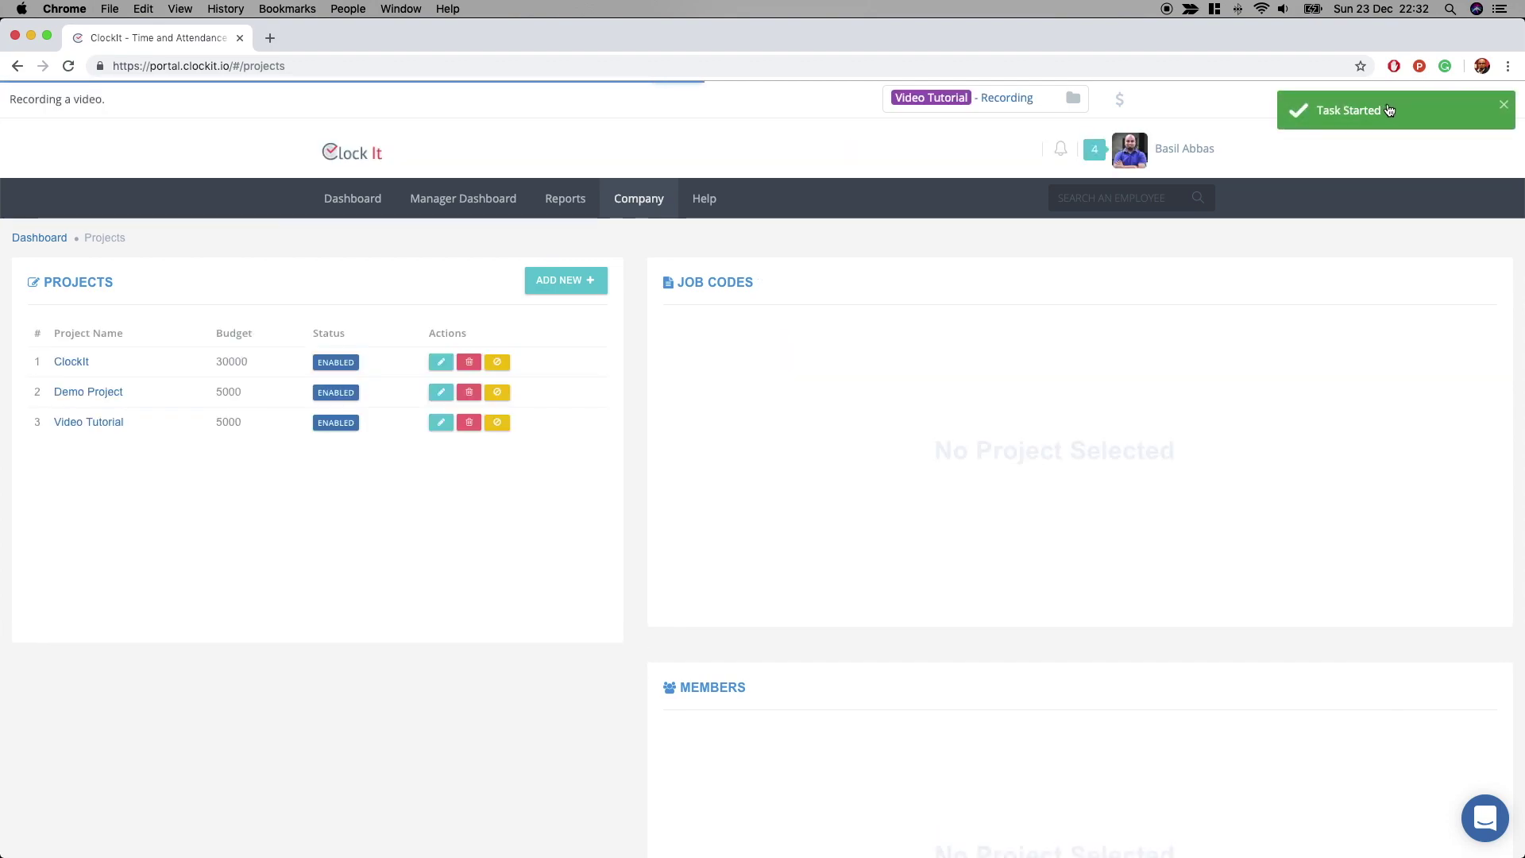
- Dismiss the notification, show the list of tracked tasks and mark the running task as billable
click(1498, 108)
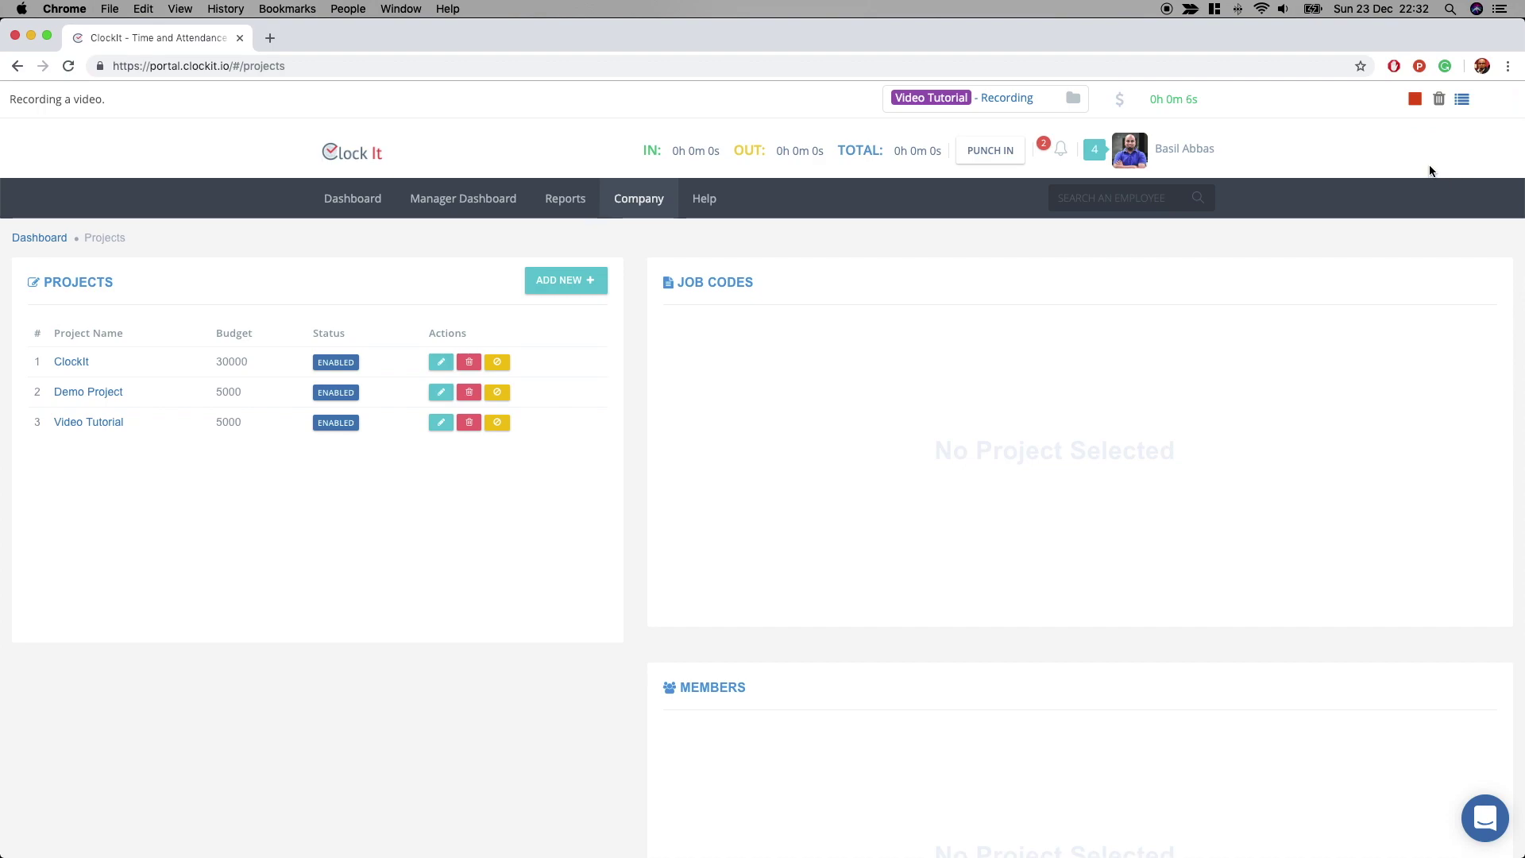
click(1462, 100)
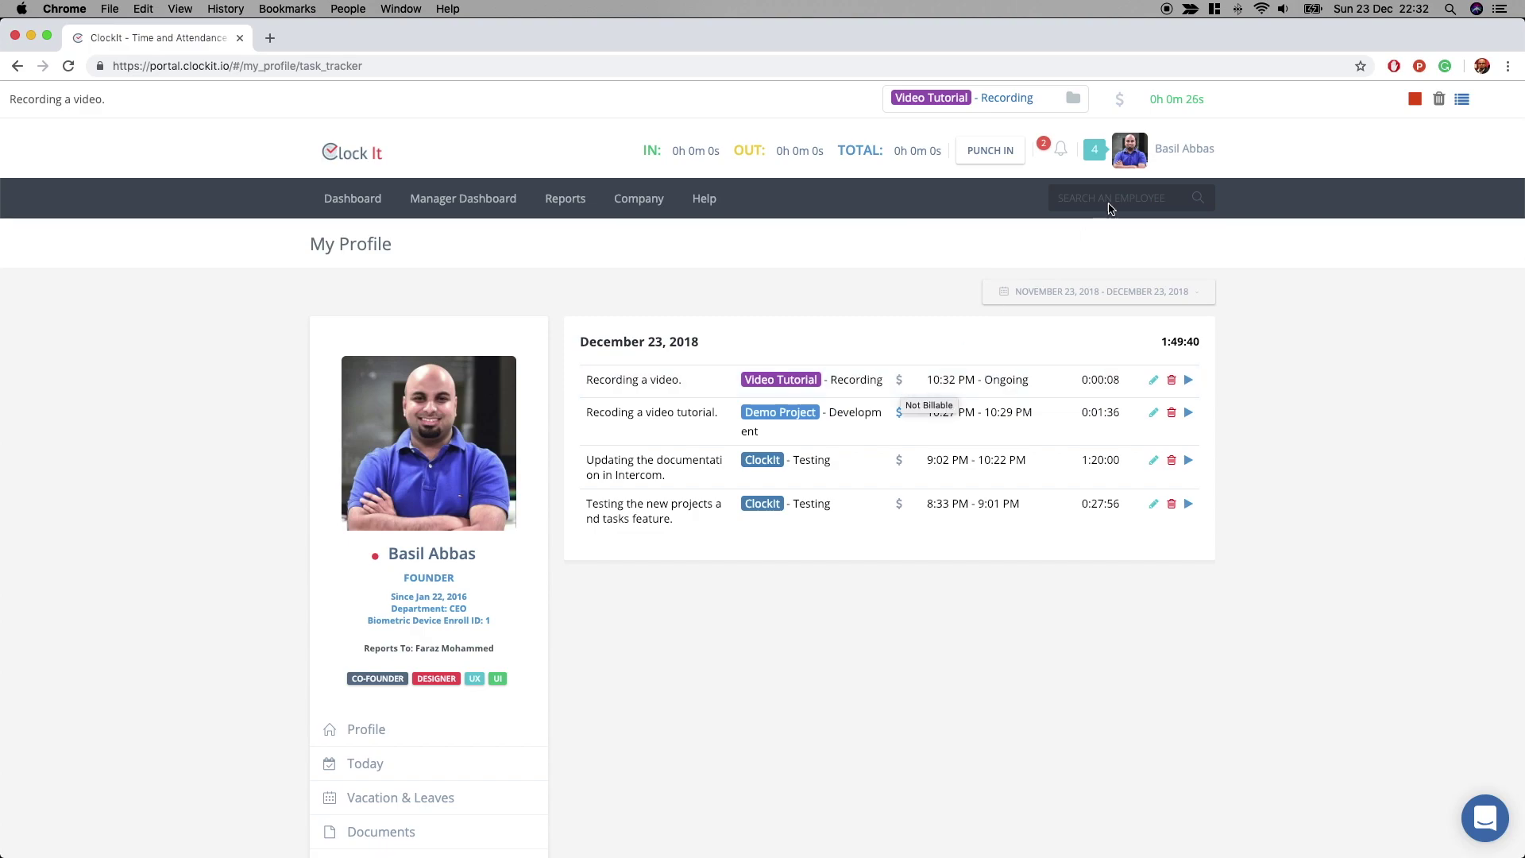
click(1120, 100)
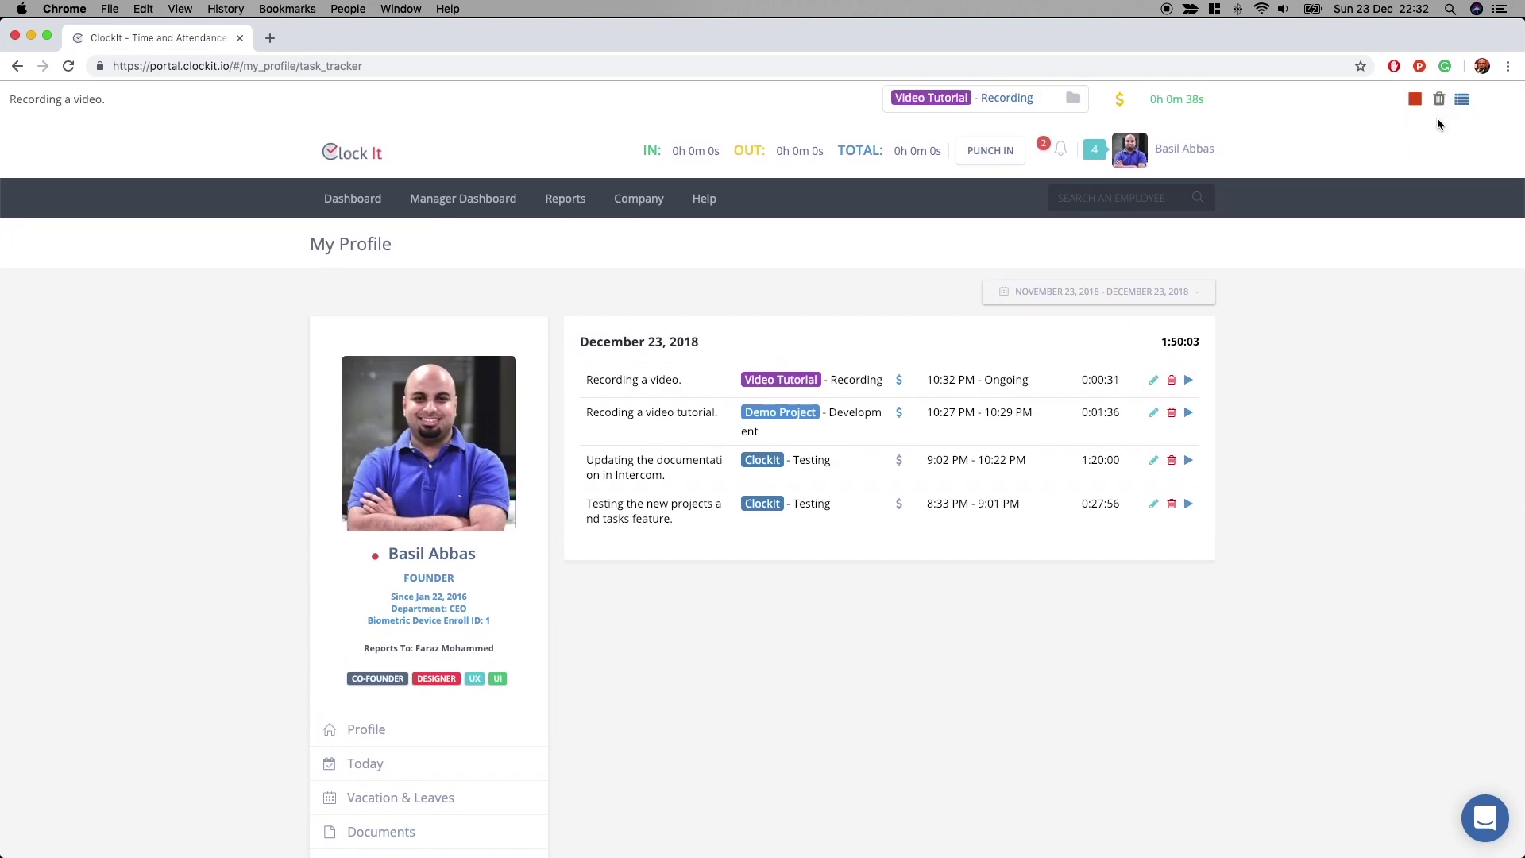
- In the Video Tutorial project's member list, set the member's cost rate to 30 and billable rate to 50, and save
click(643, 199)
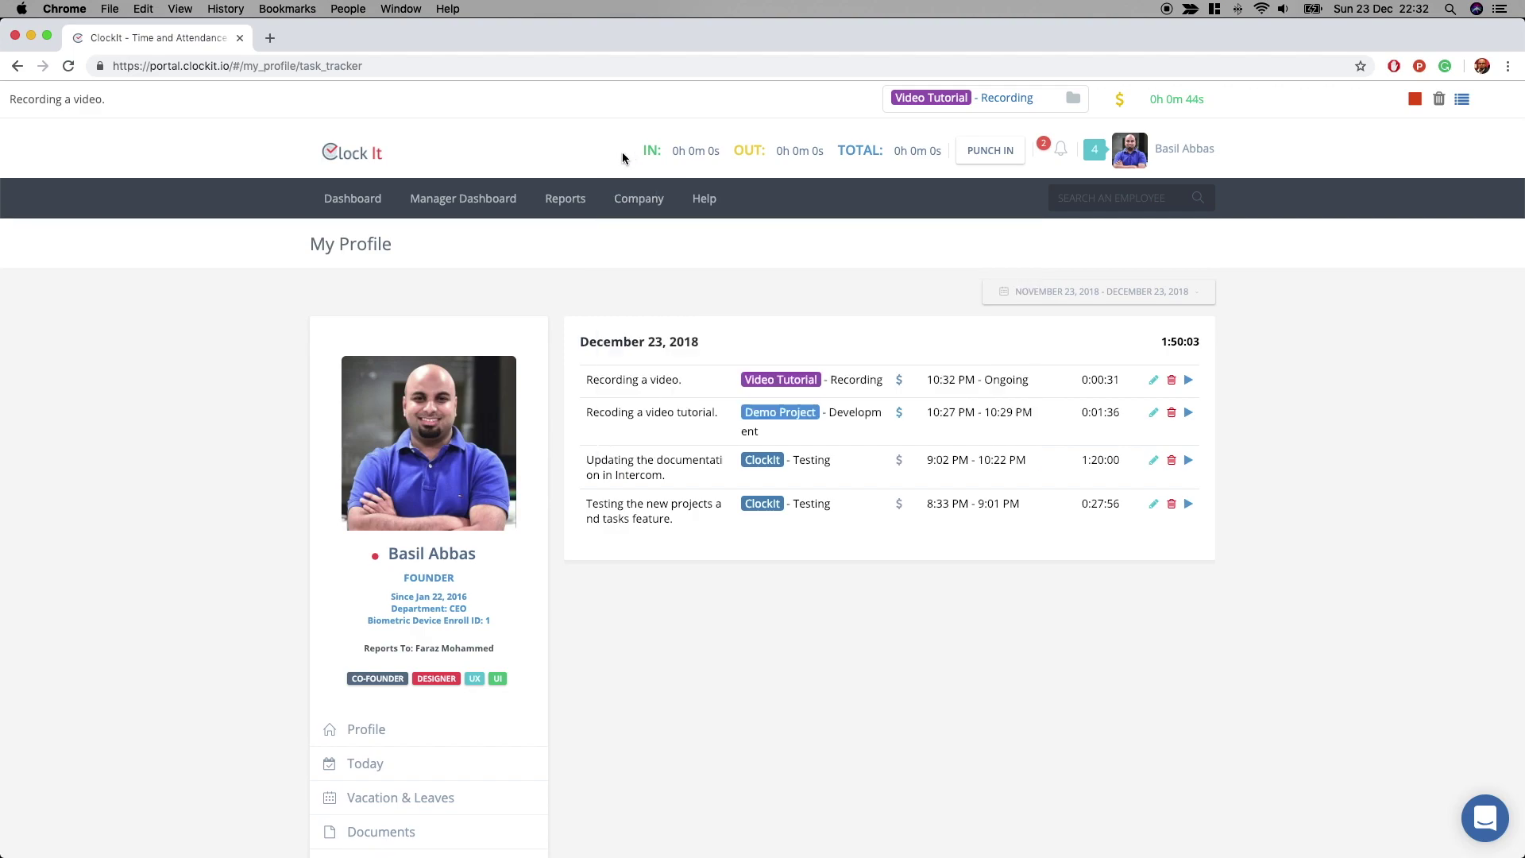
mouse_move(625, 189)
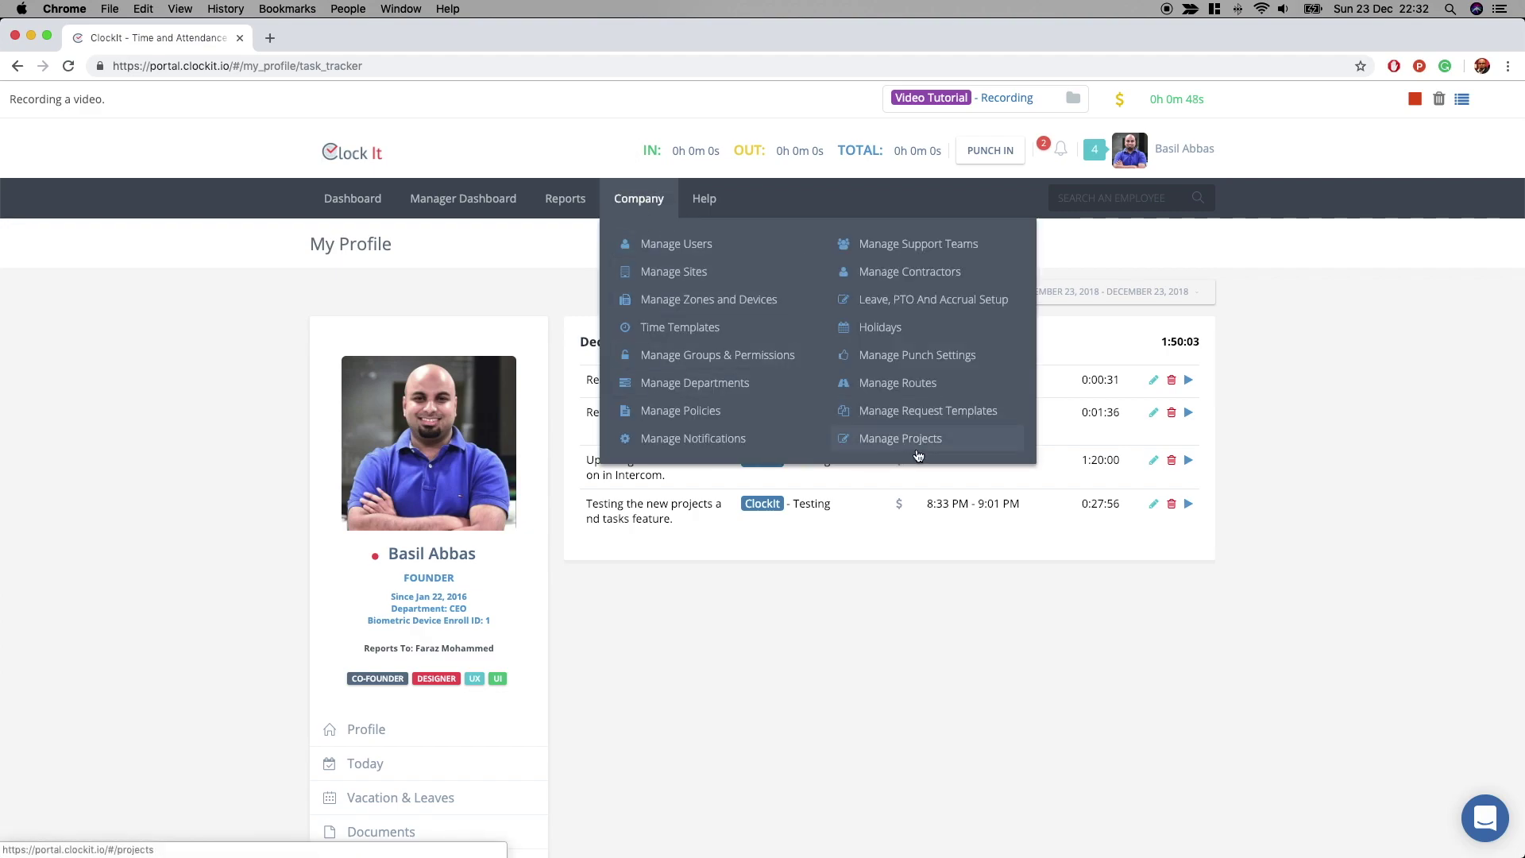
click(924, 447)
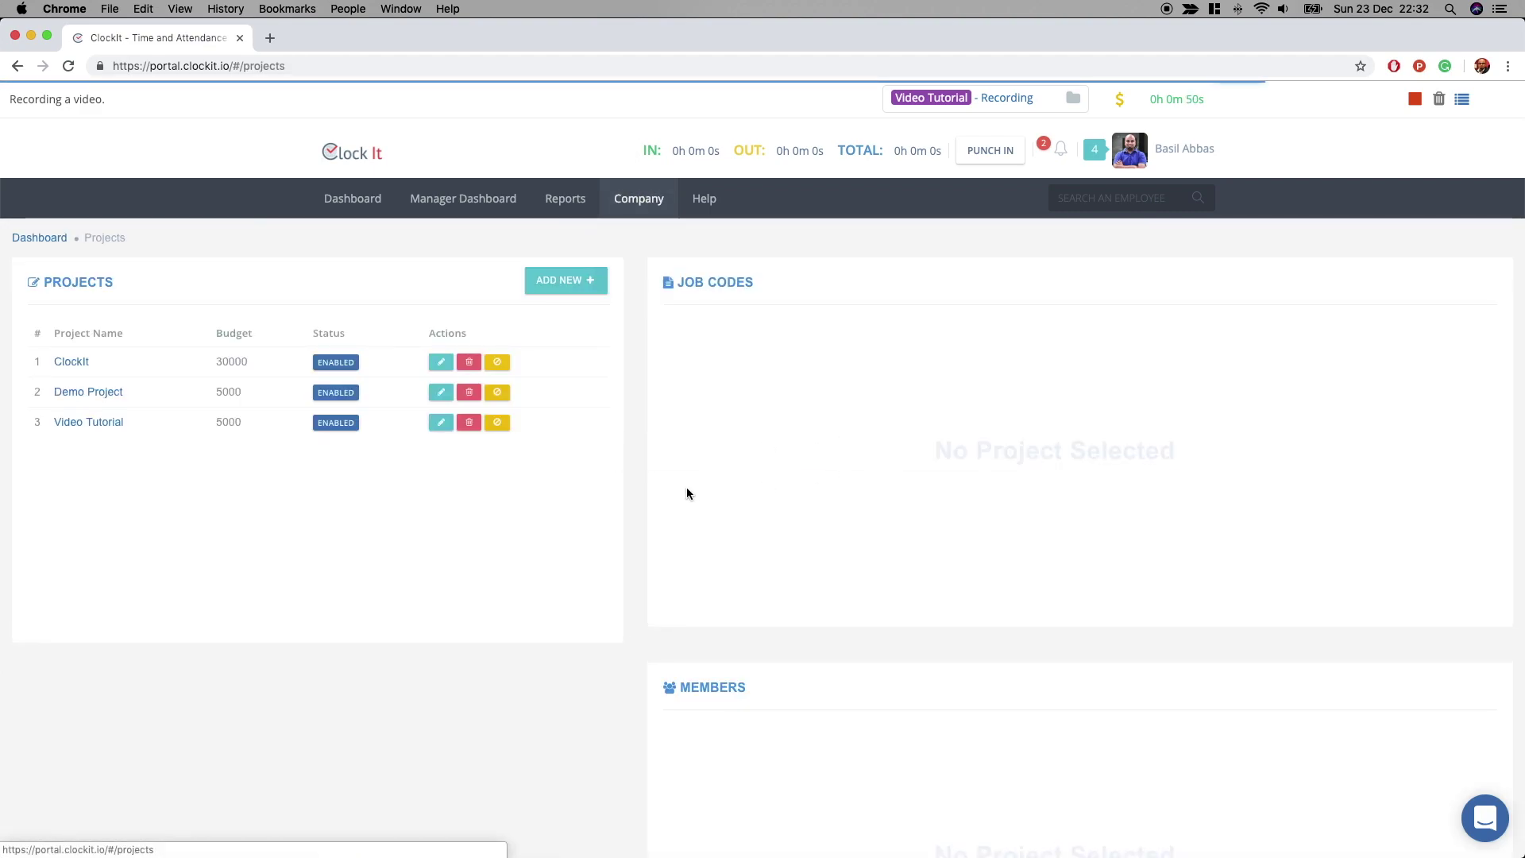
scroll(895, 481, down, 2)
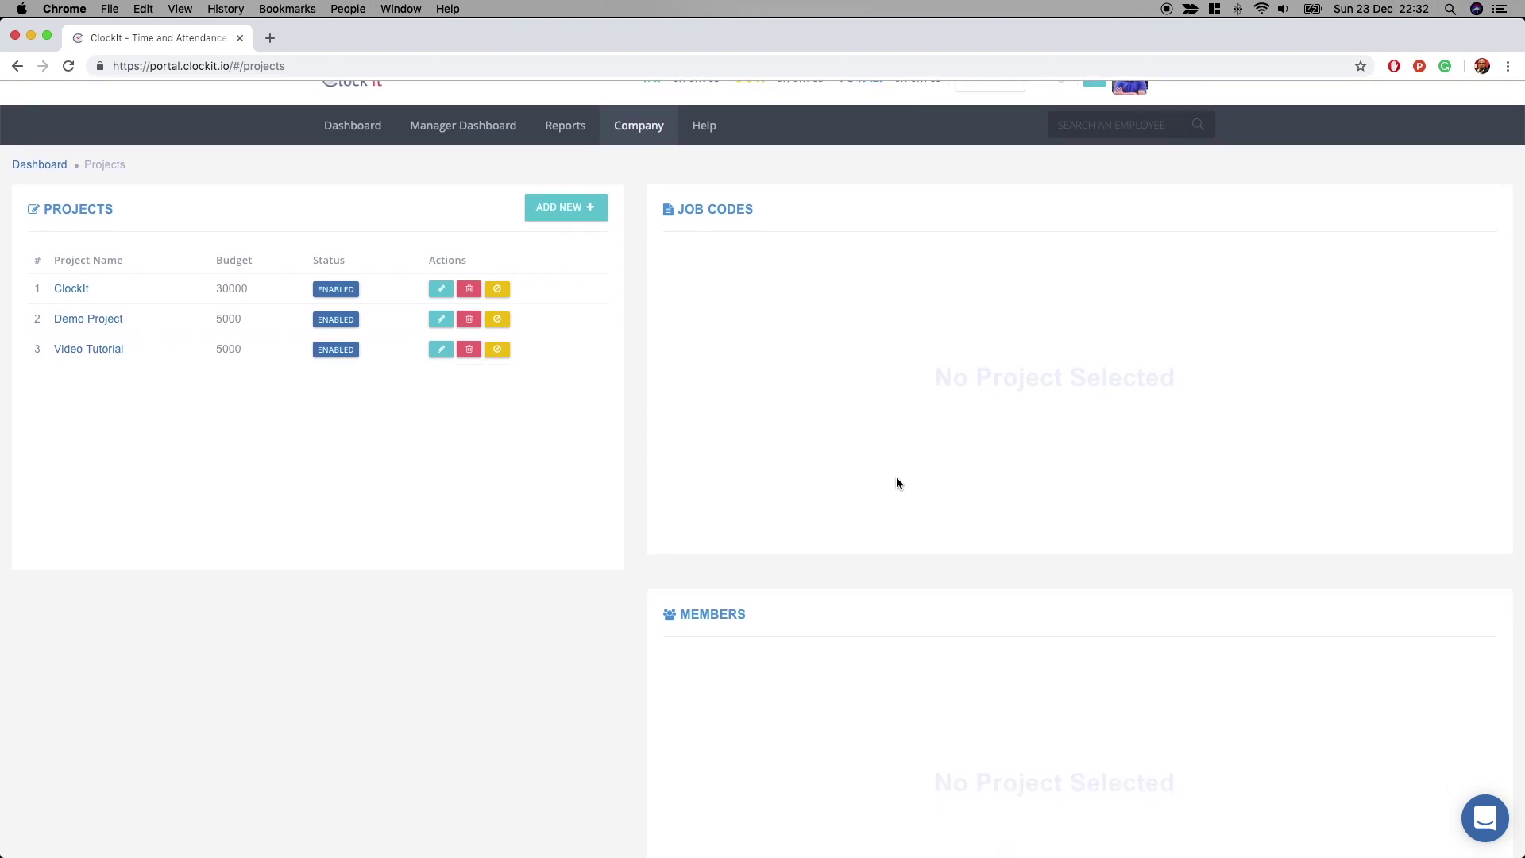
click(100, 350)
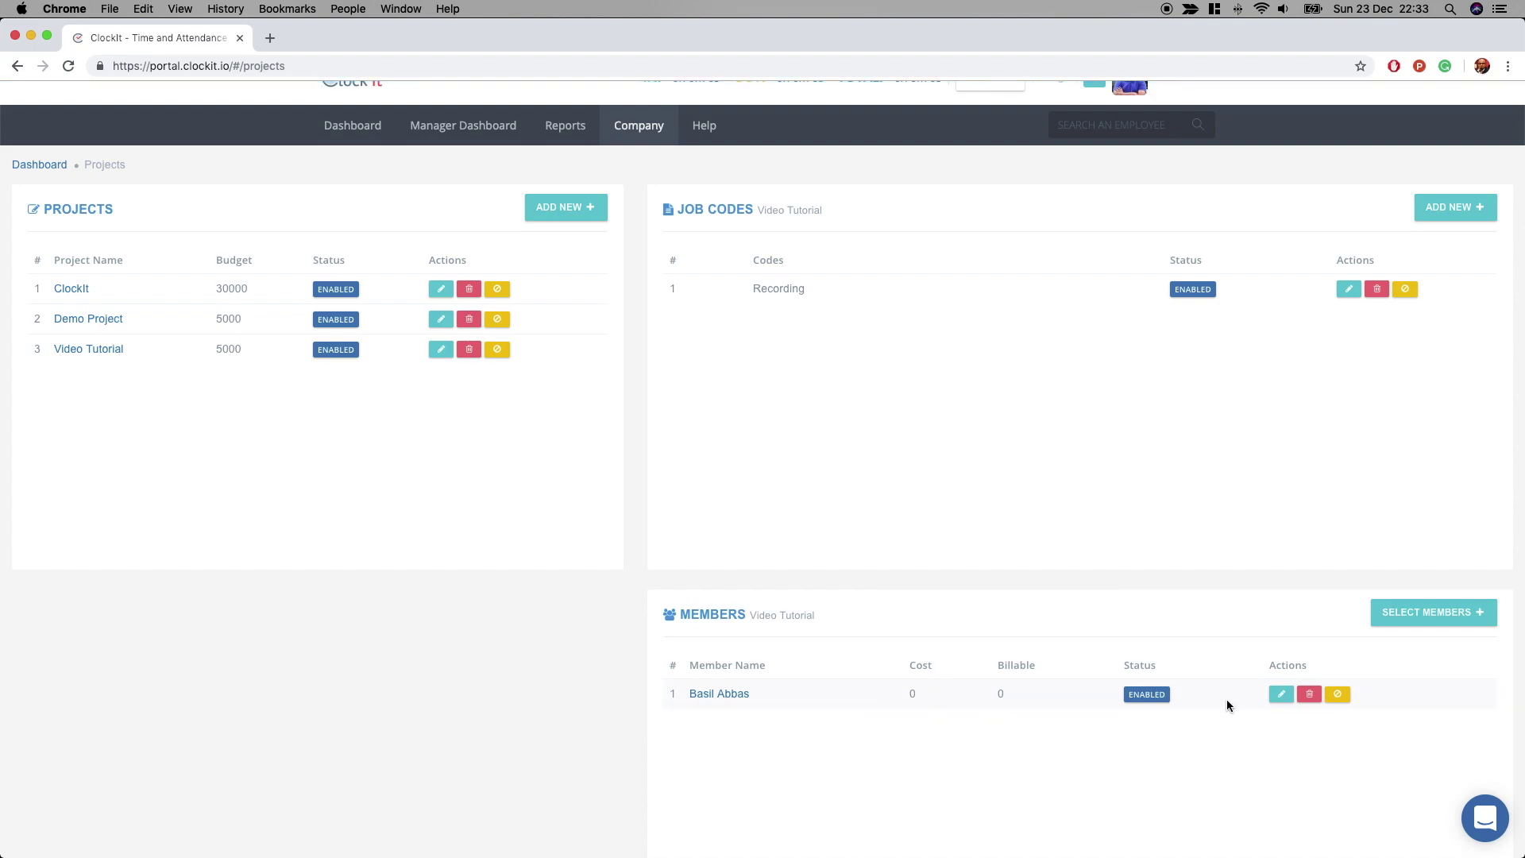
click(1281, 694)
click(859, 694)
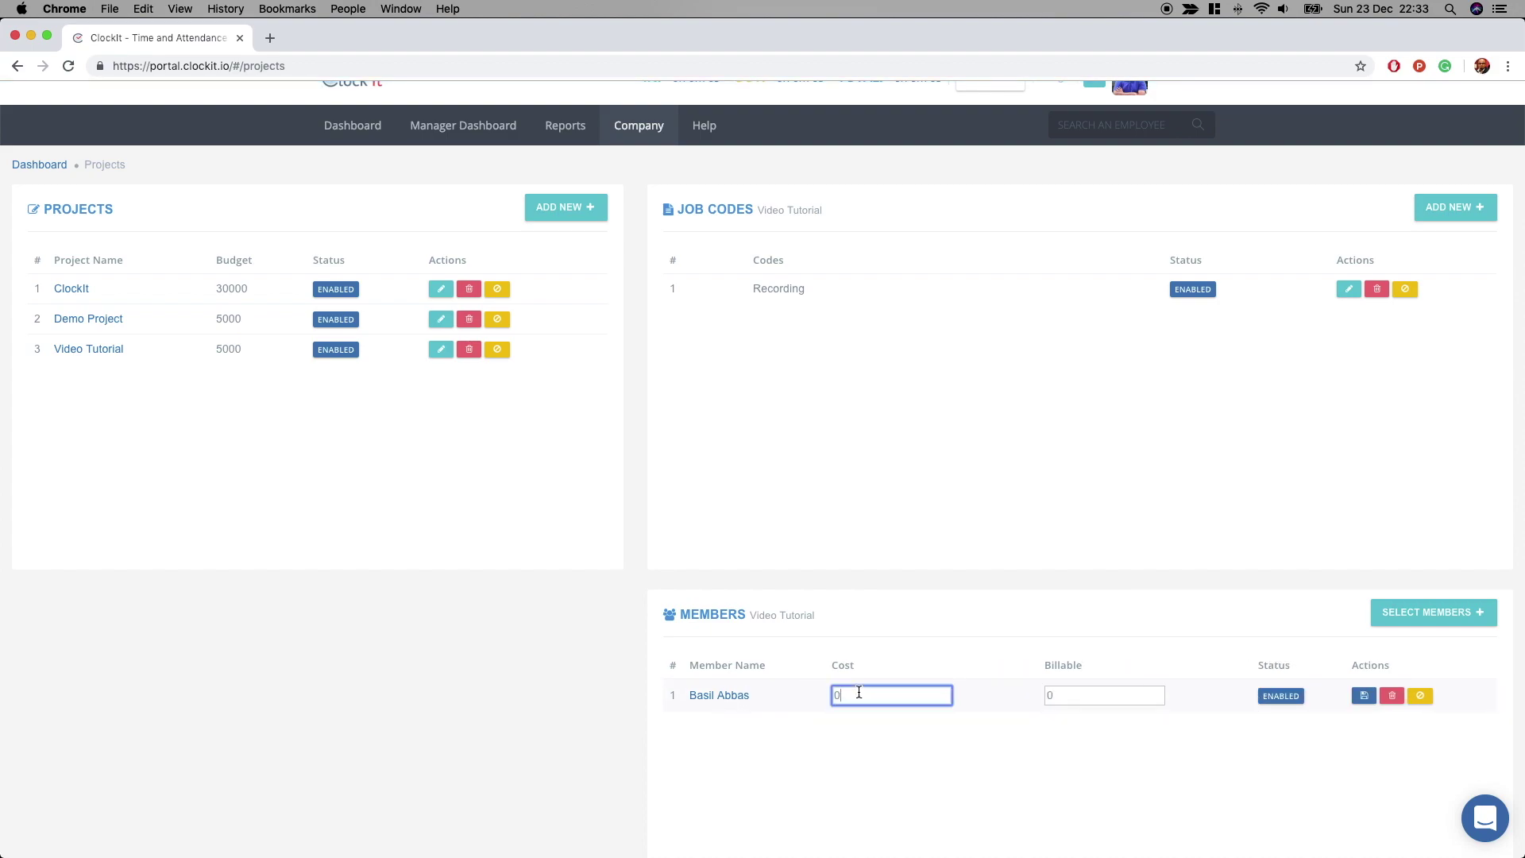
text(30)
key(Tab)
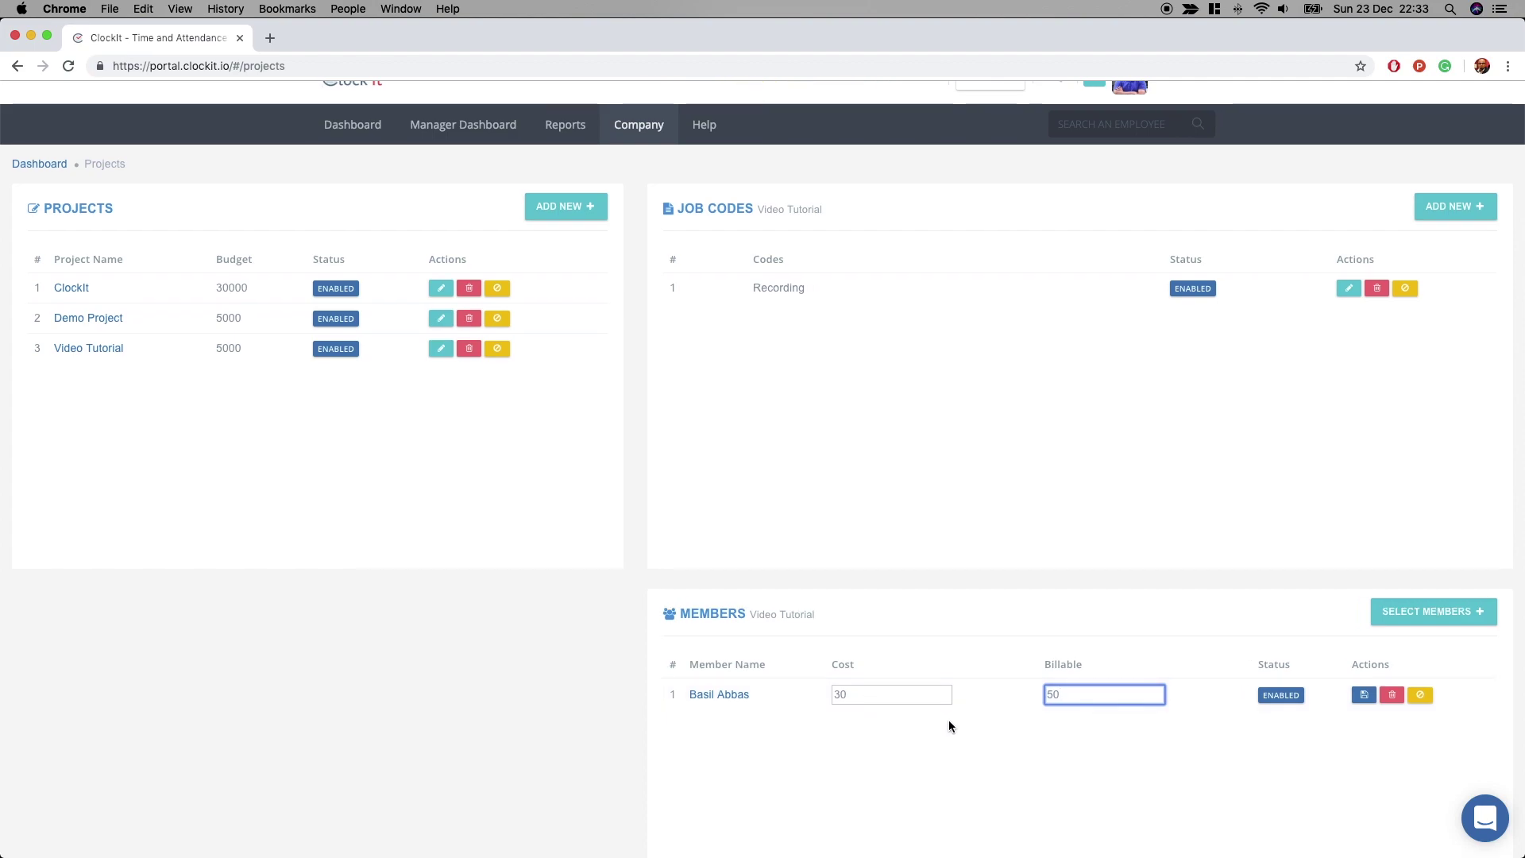
scroll(949, 720, down, 2)
click(1364, 630)
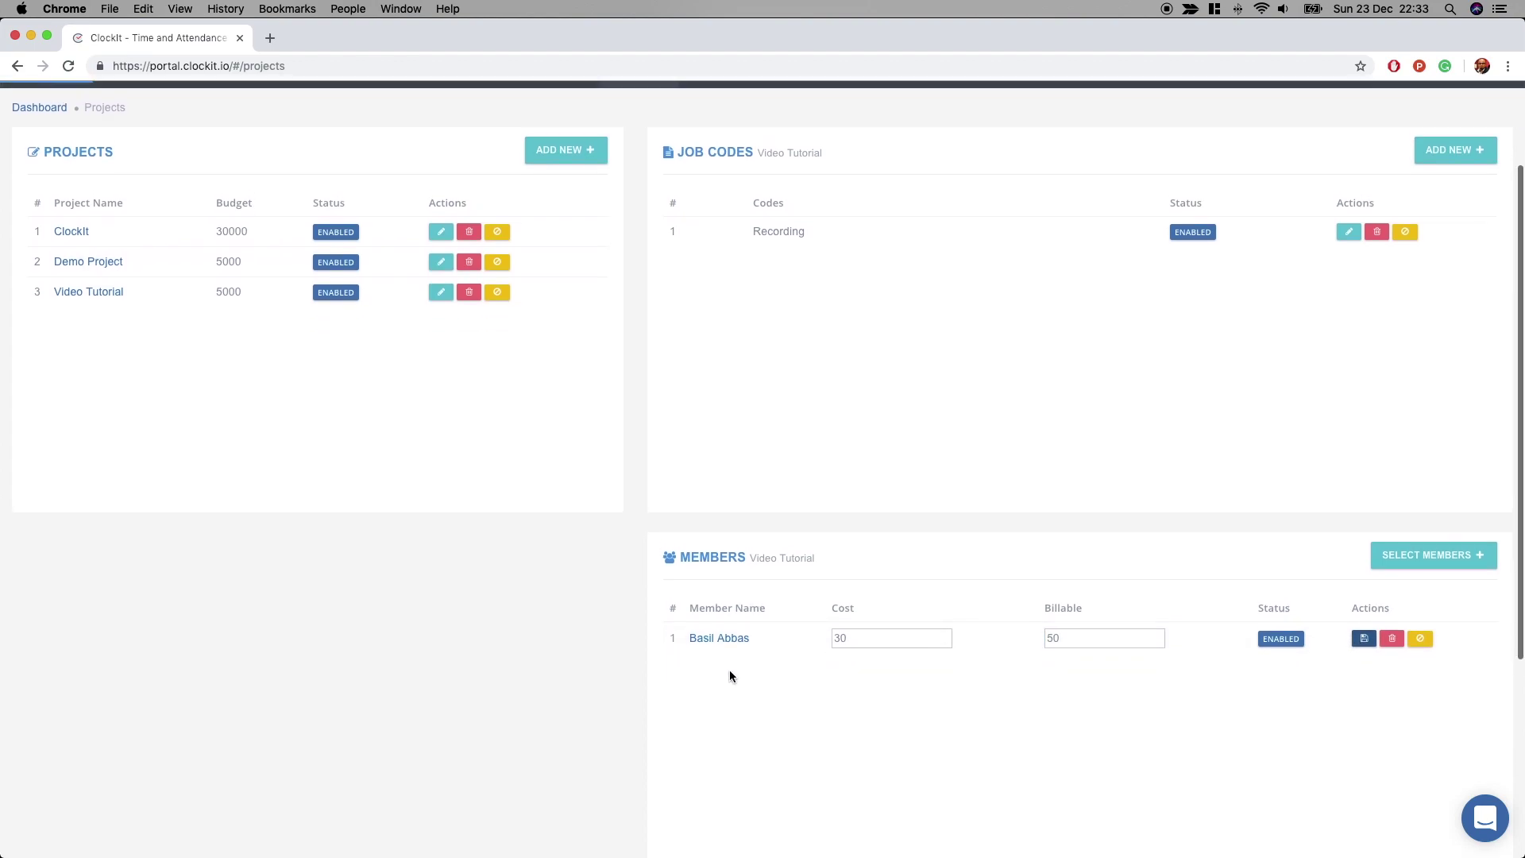
scroll(731, 676, down, 1)
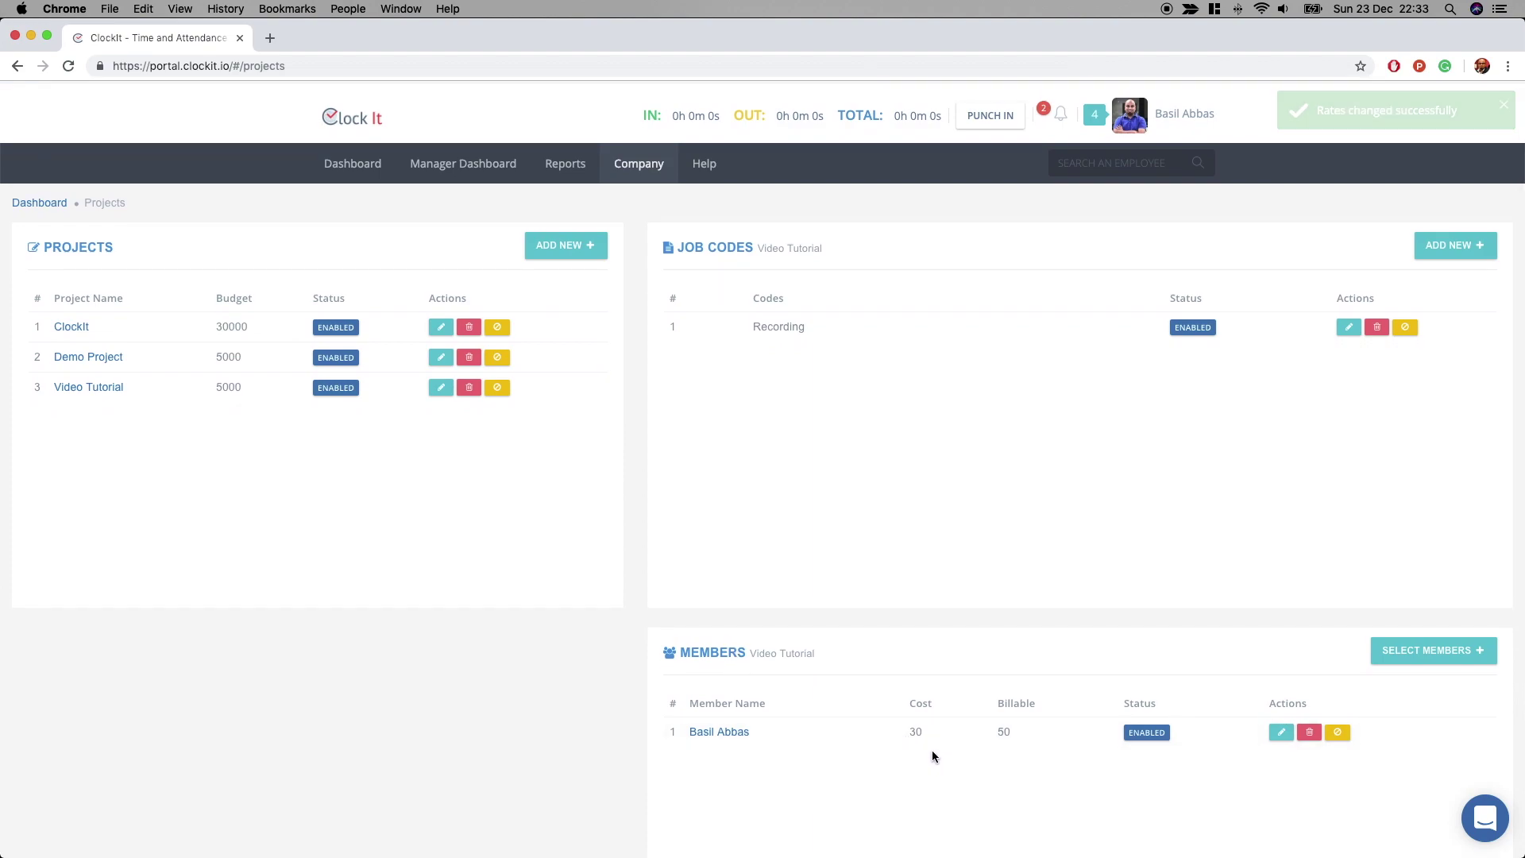
scroll(935, 750, up, 1)
scroll(934, 743, up, 1)
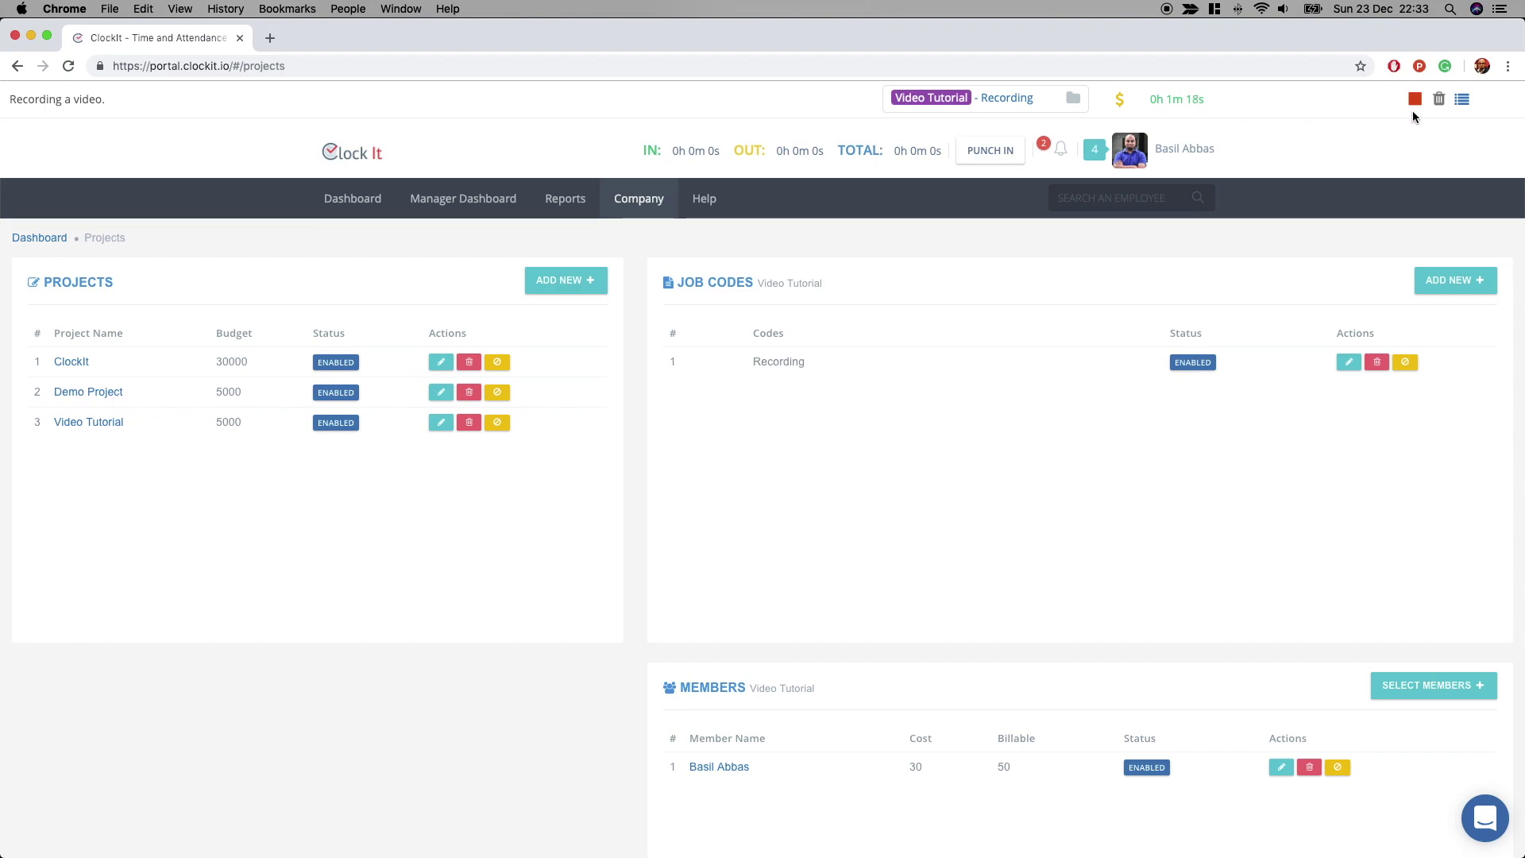
- View the tracked tasks and examine the Admin group's Projects And Tasks permissions
click(1465, 101)
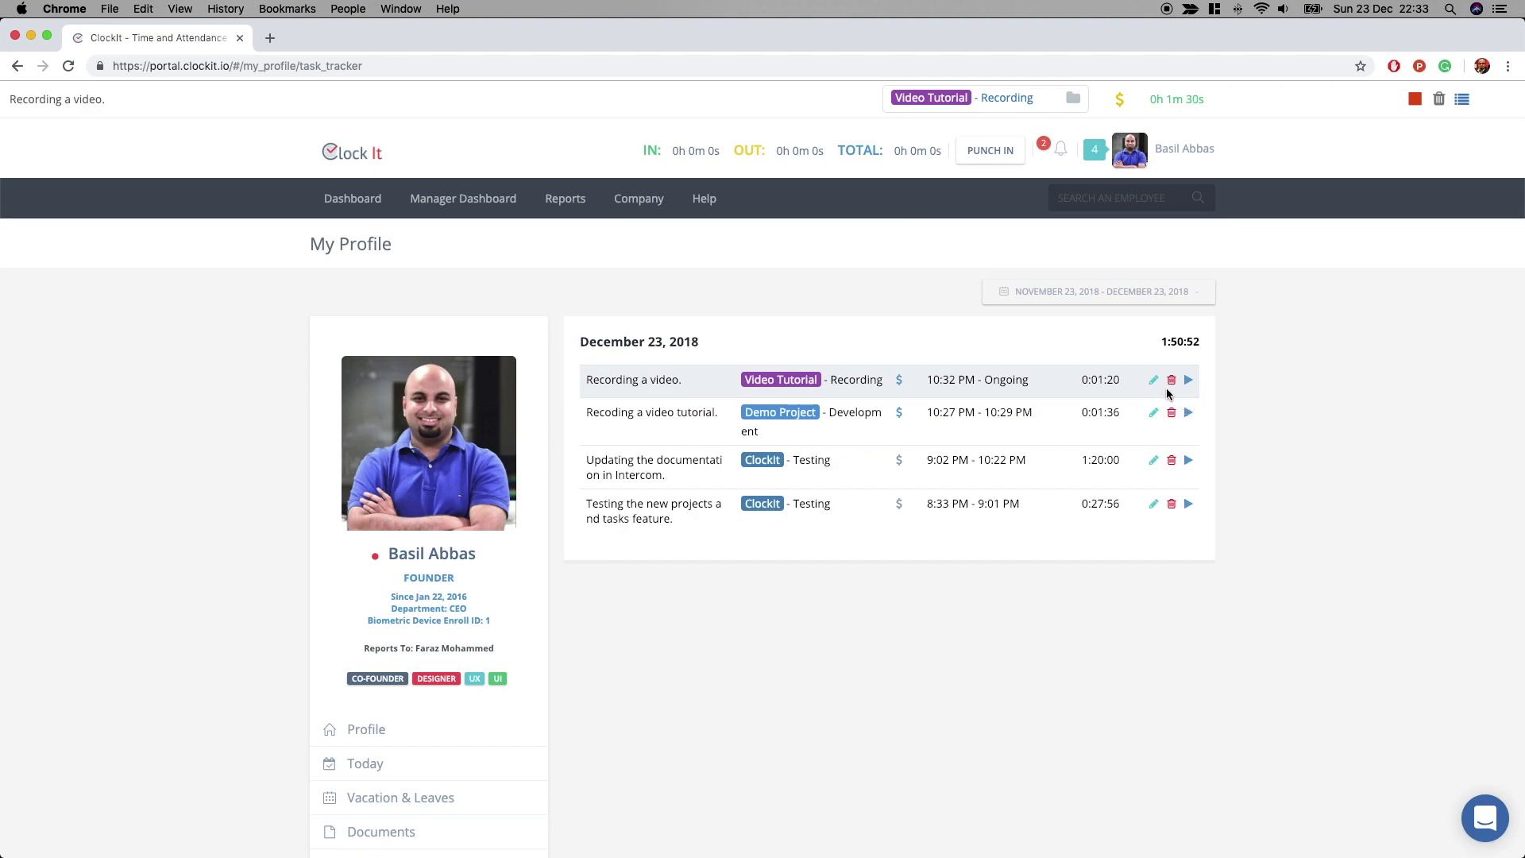
mouse_move(641, 212)
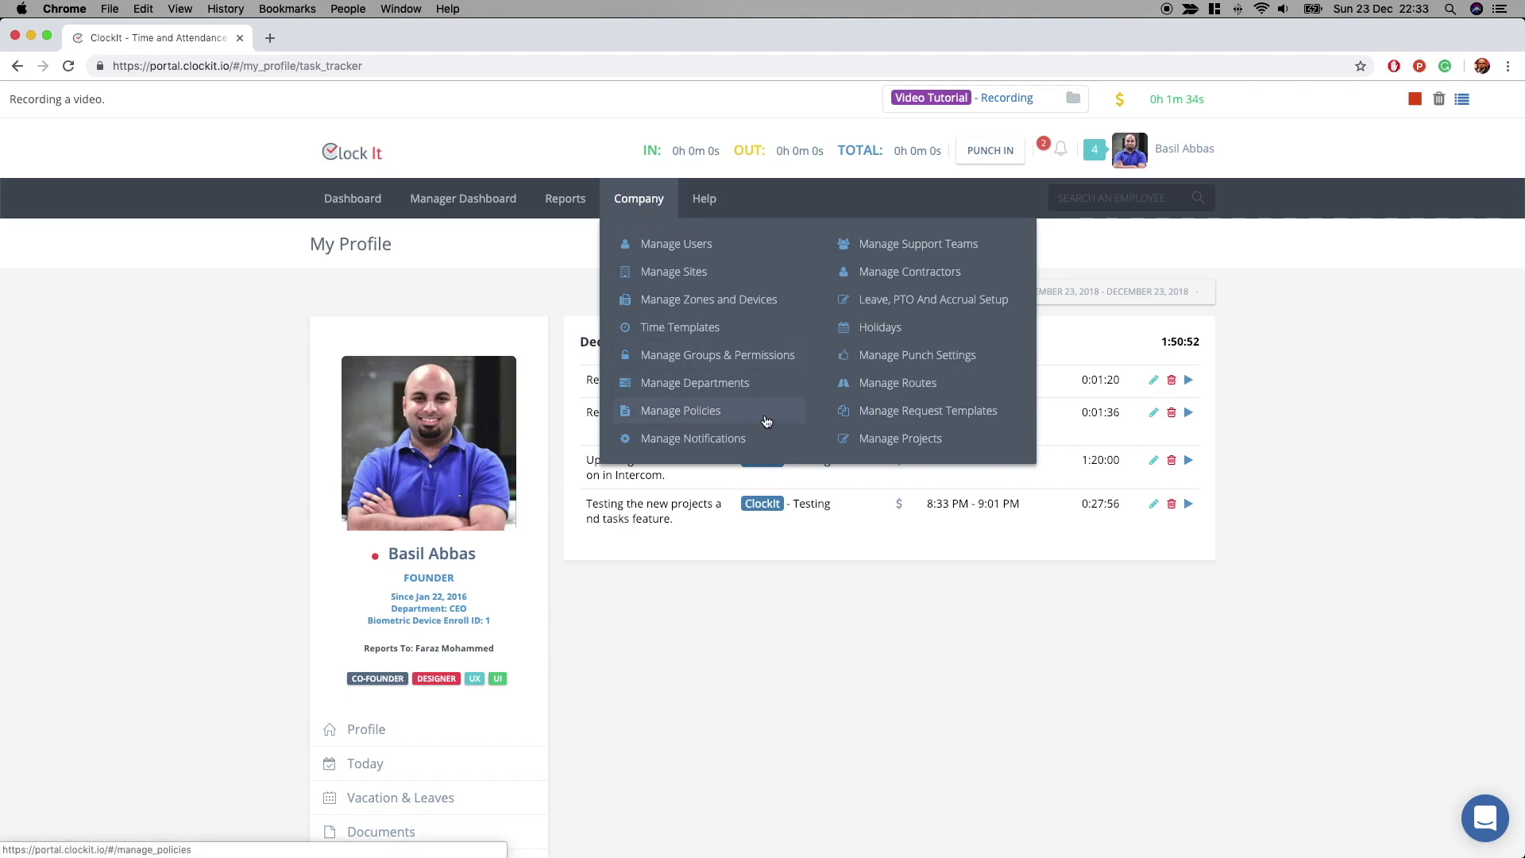
click(734, 356)
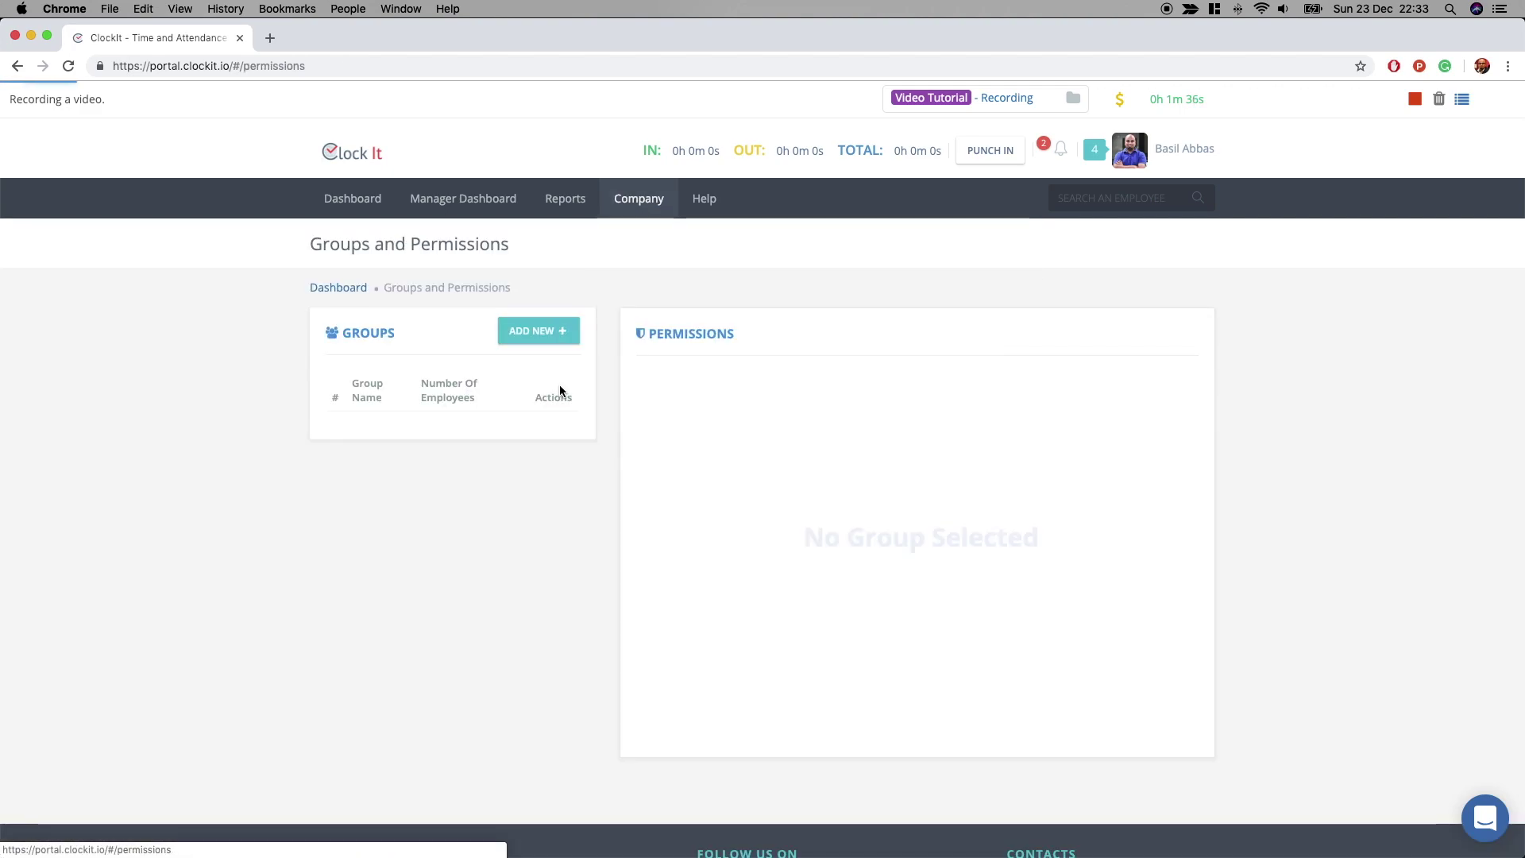
click(367, 429)
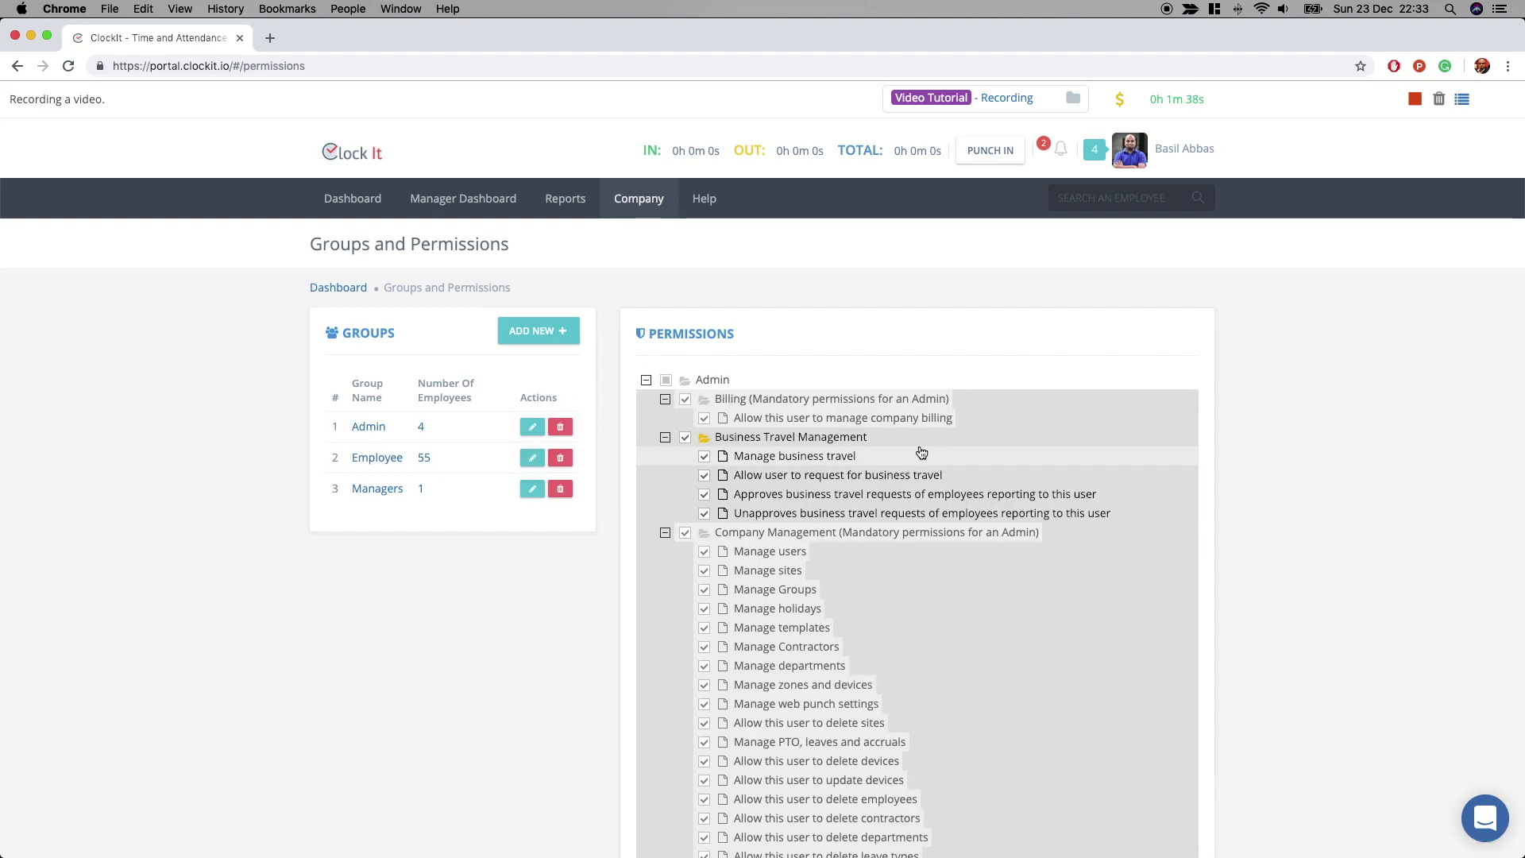
scroll(926, 451, down, 3)
scroll(925, 451, down, 10)
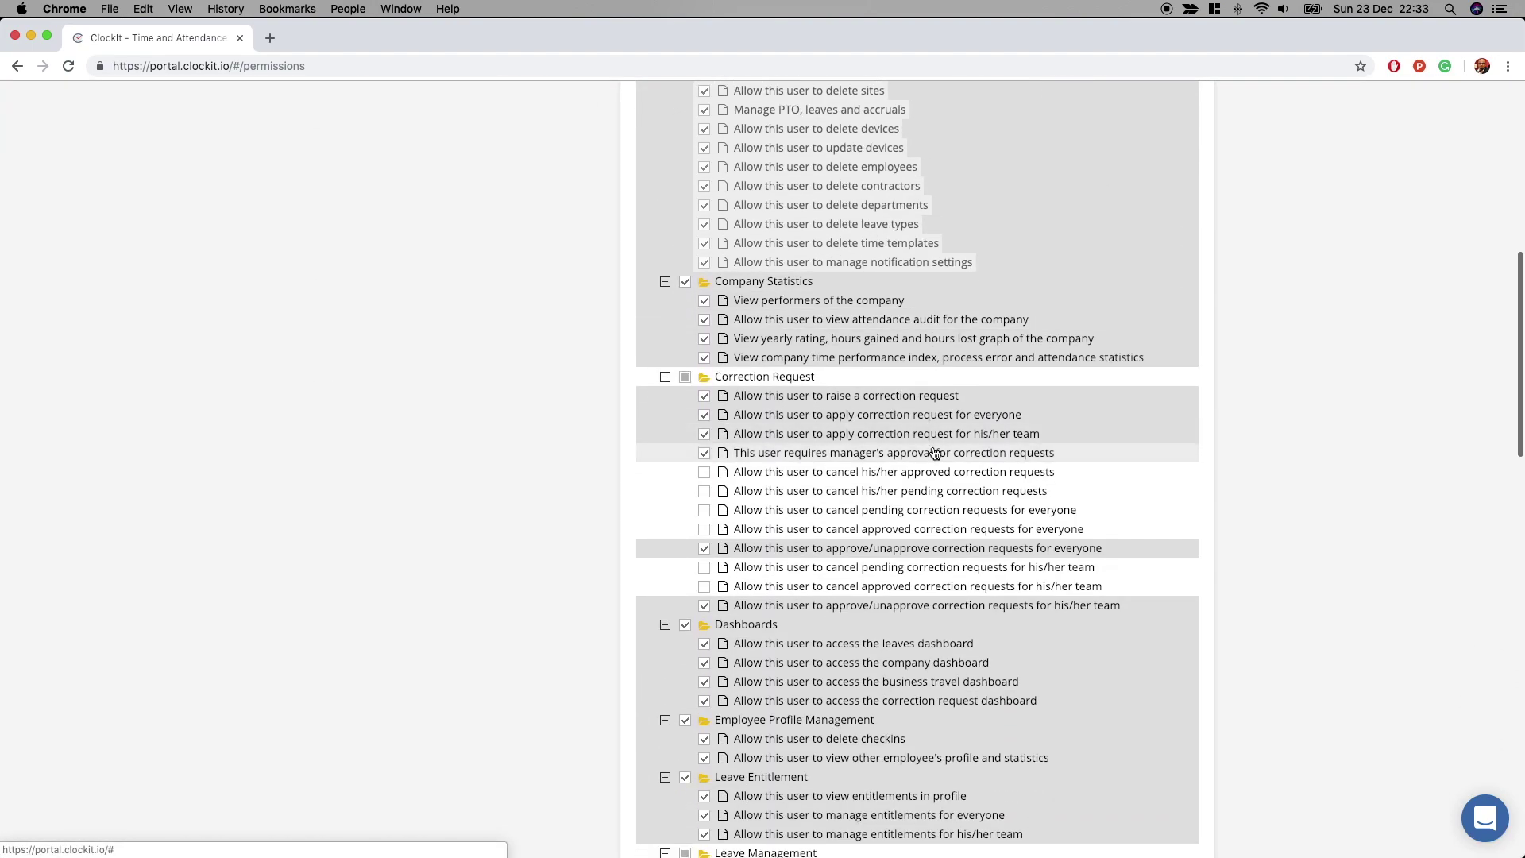
scroll(935, 453, down, 7)
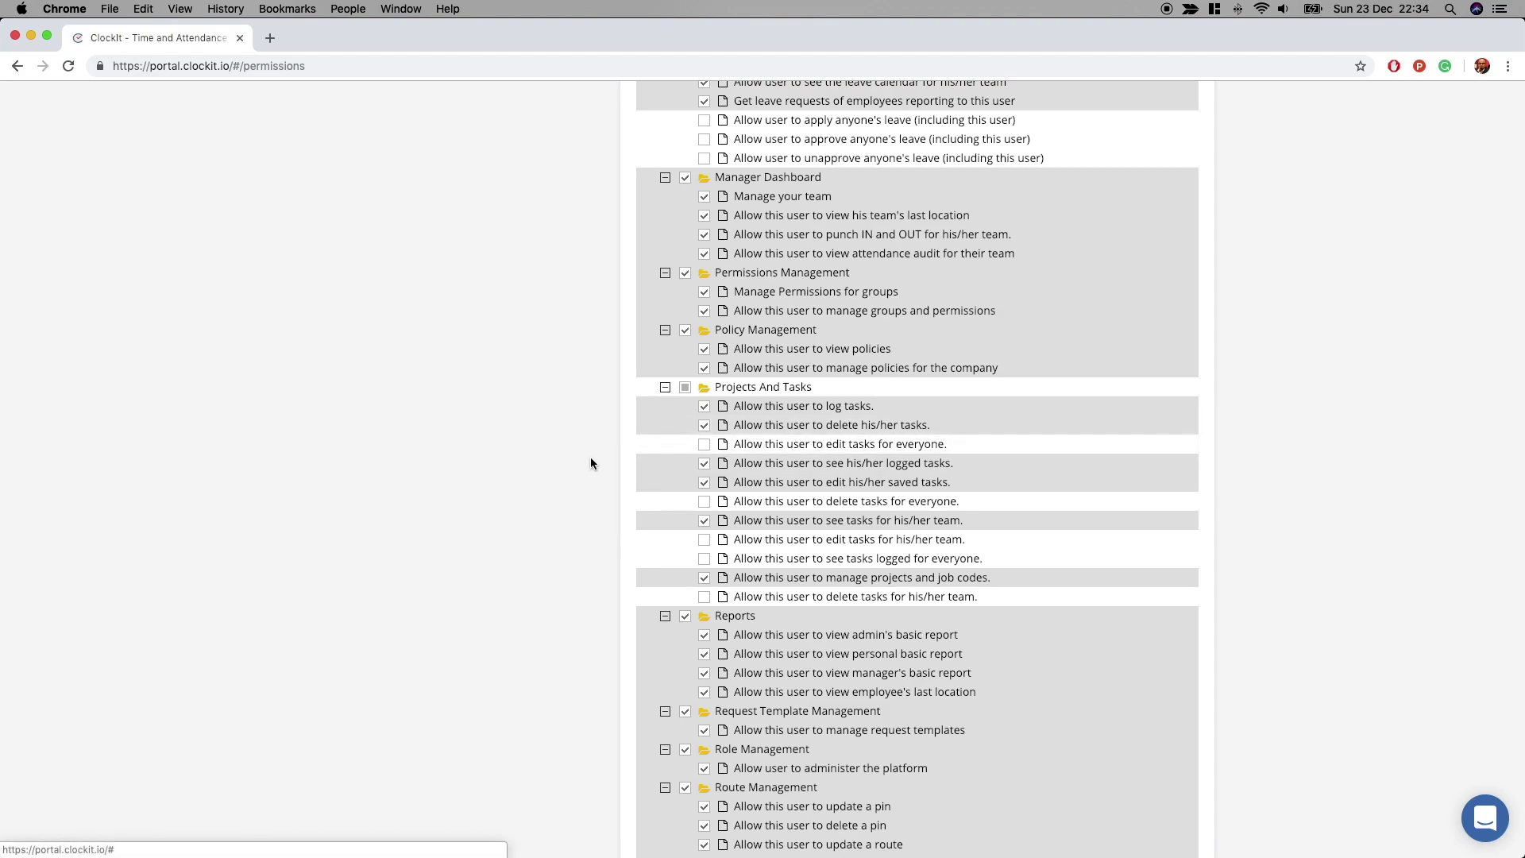
scroll(589, 459, up, 6)
scroll(590, 462, up, 15)
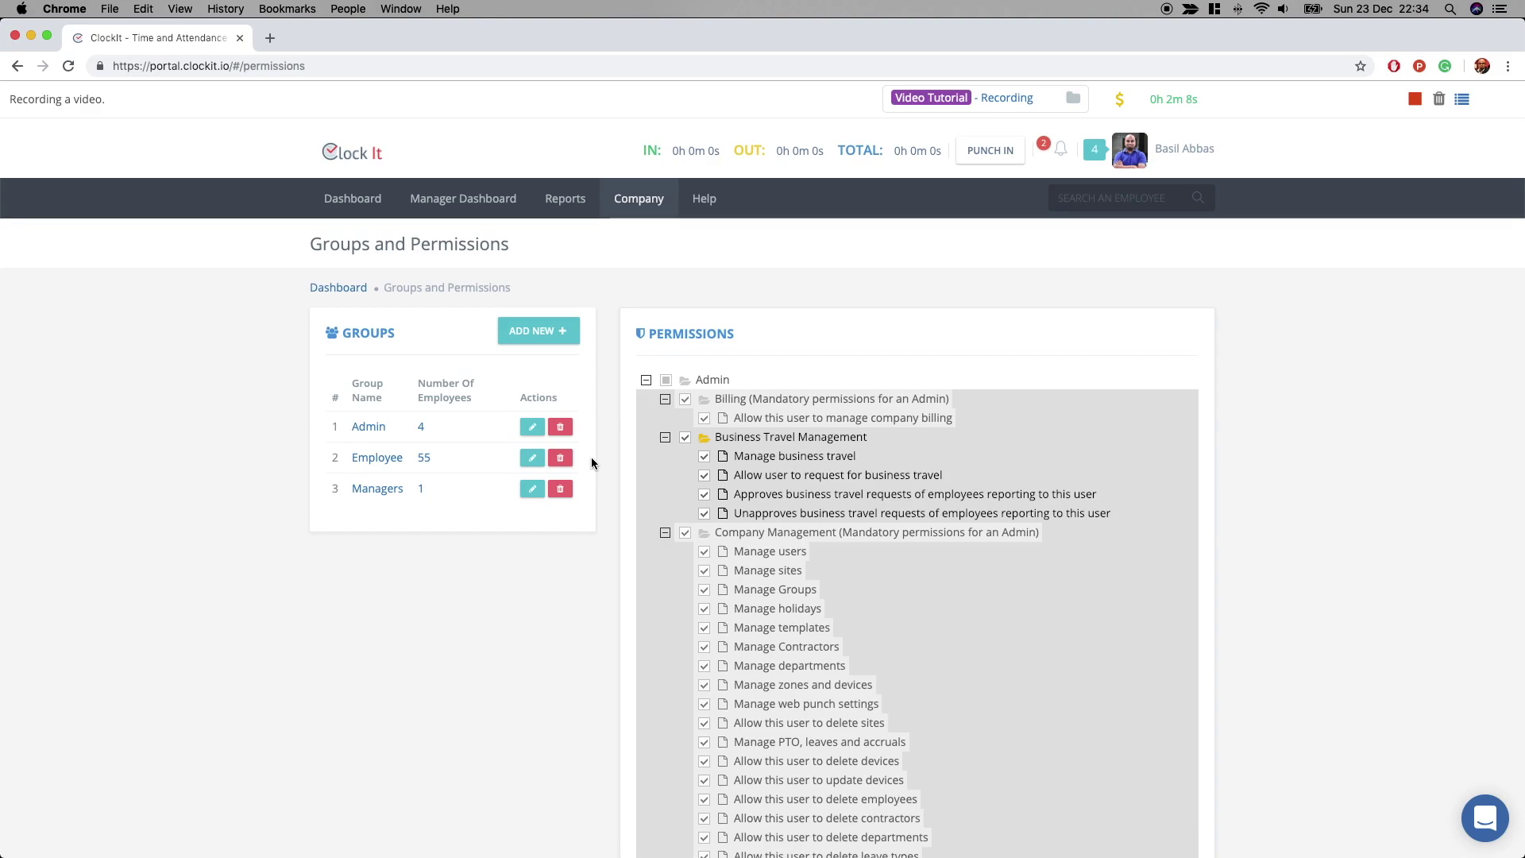
- Check the date range options of the tracked task list and stop the running task
click(1463, 99)
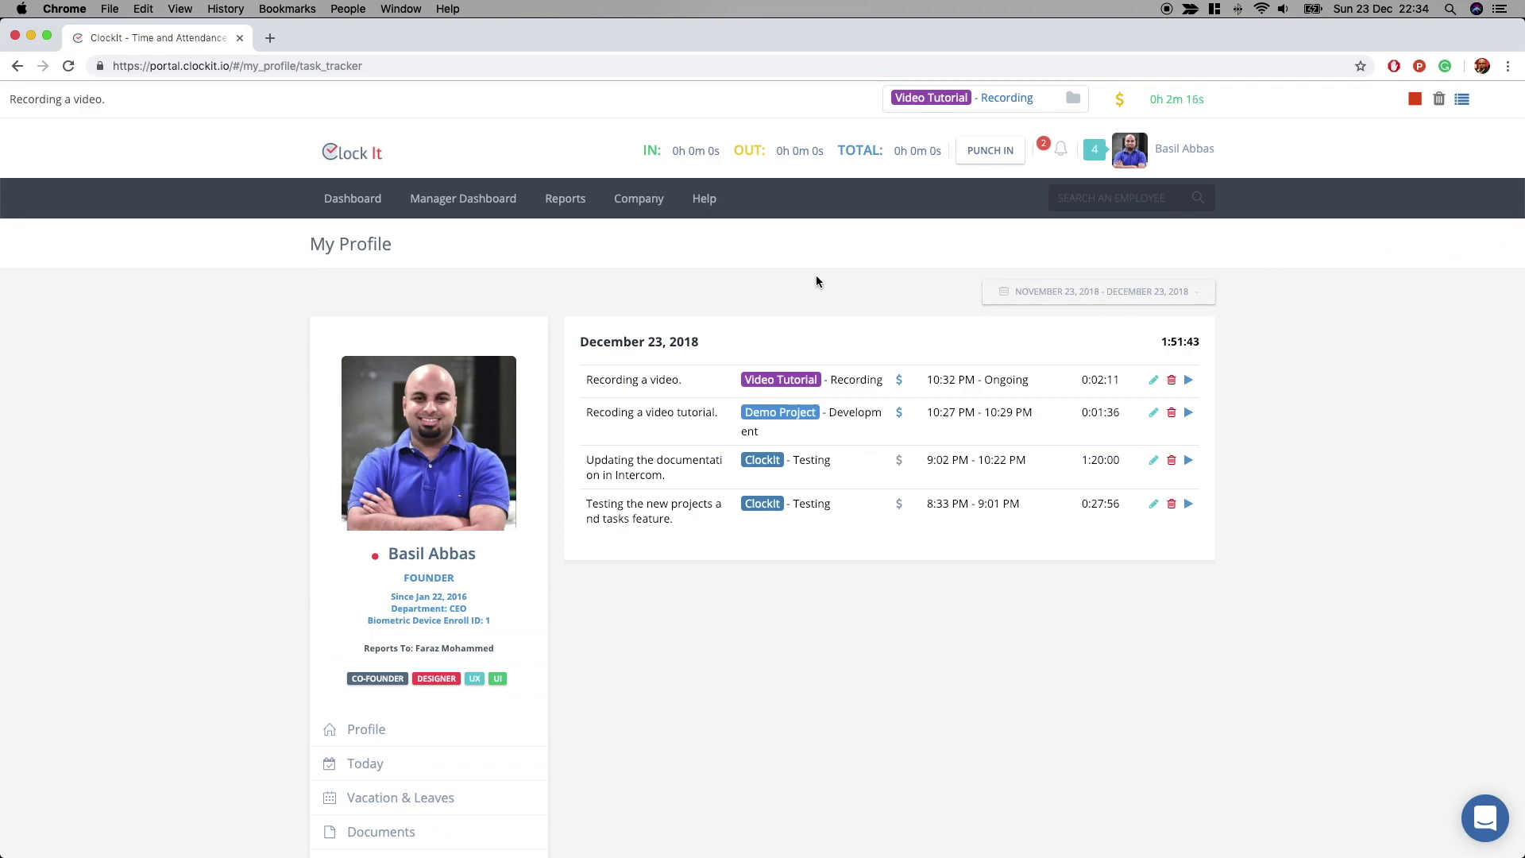
click(1034, 299)
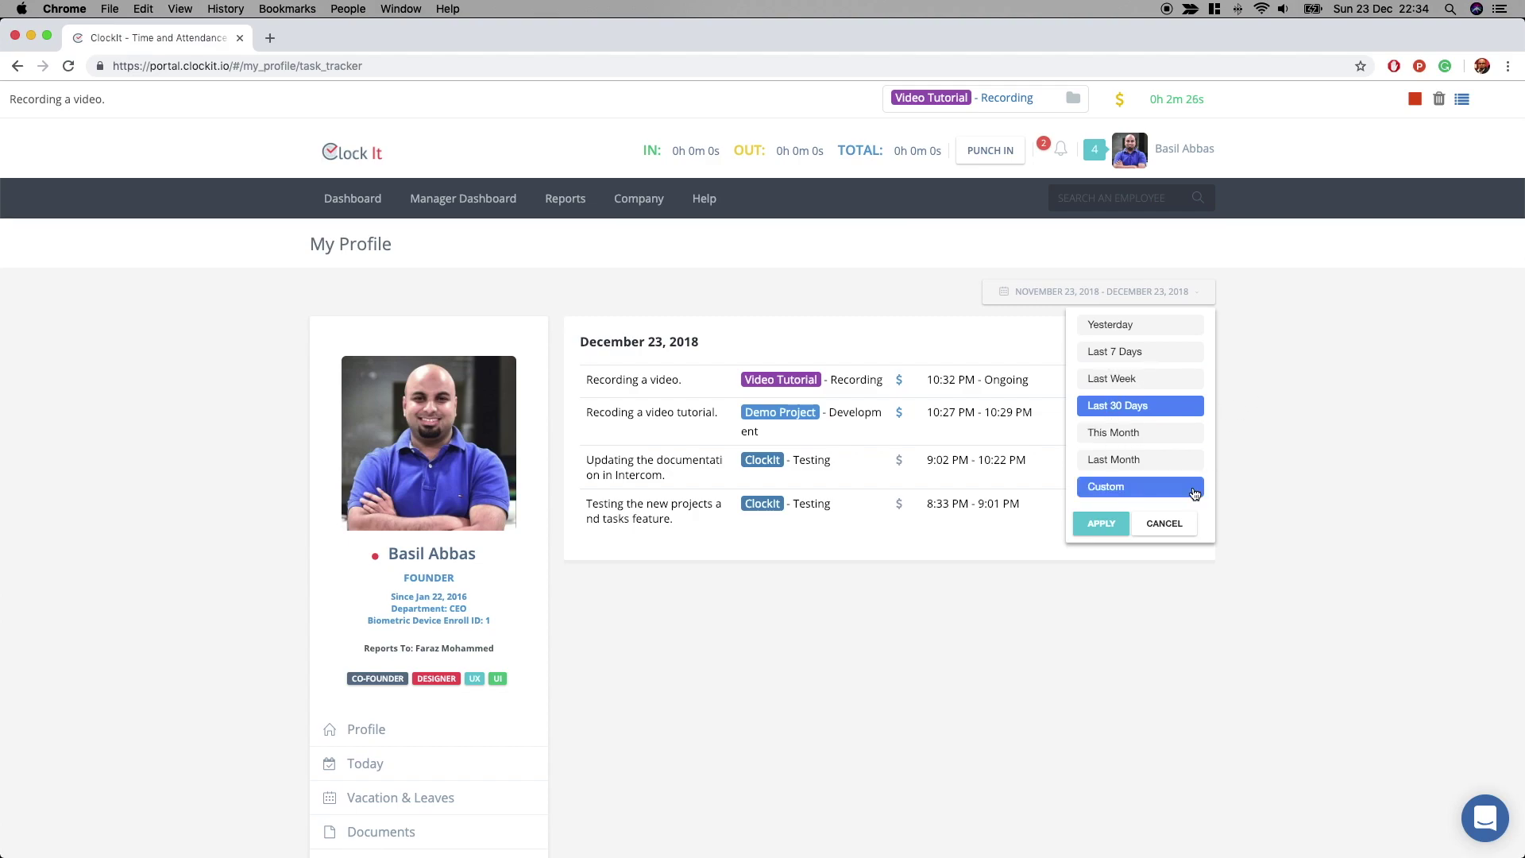
click(1338, 418)
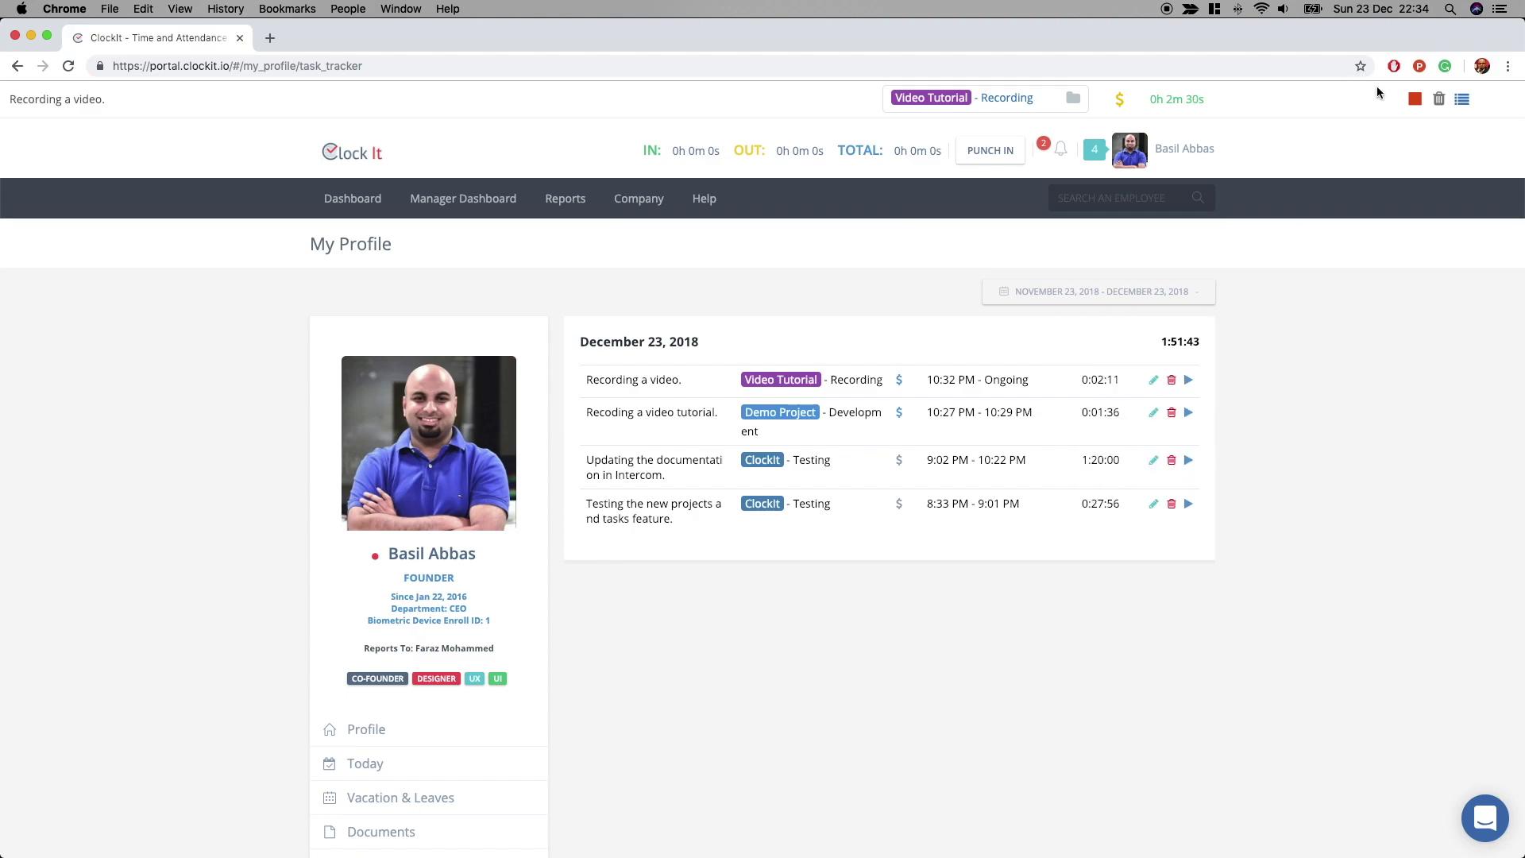
click(1417, 101)
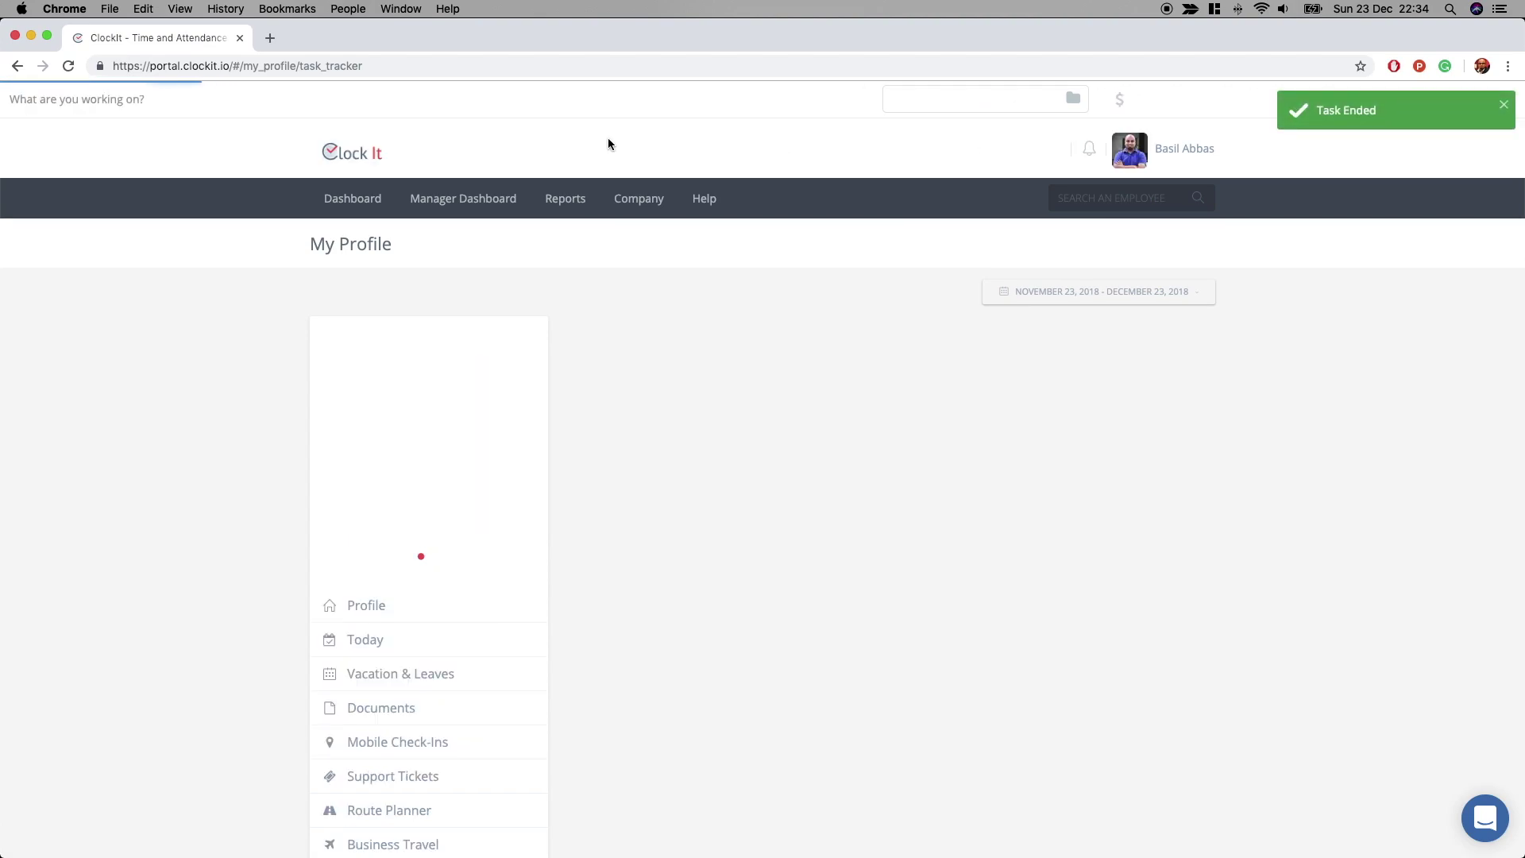
- Open the Project Report from the basic reports and collapse the report list
click(568, 201)
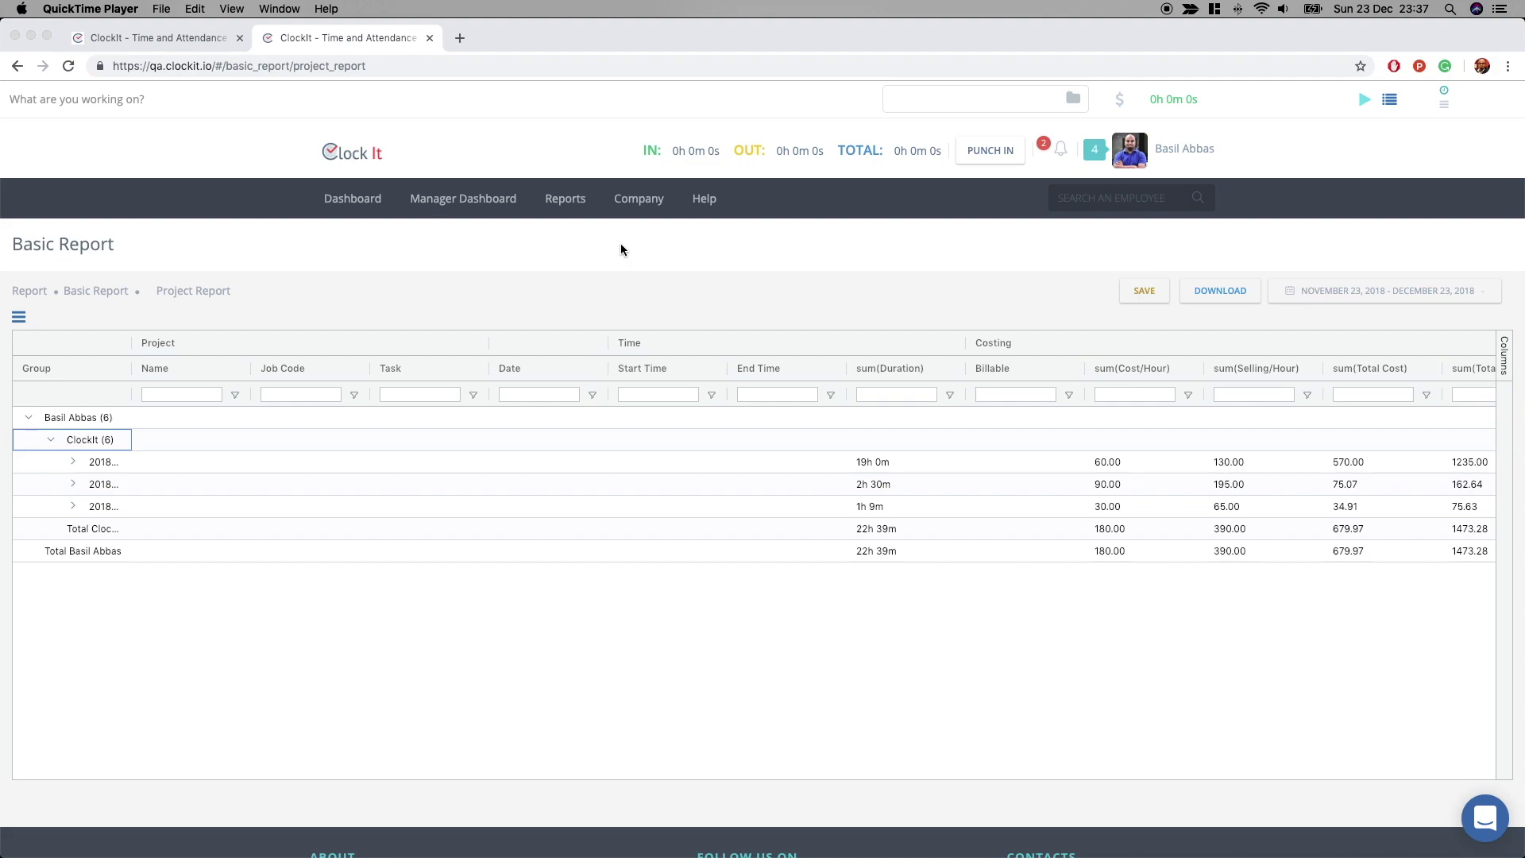
click(574, 201)
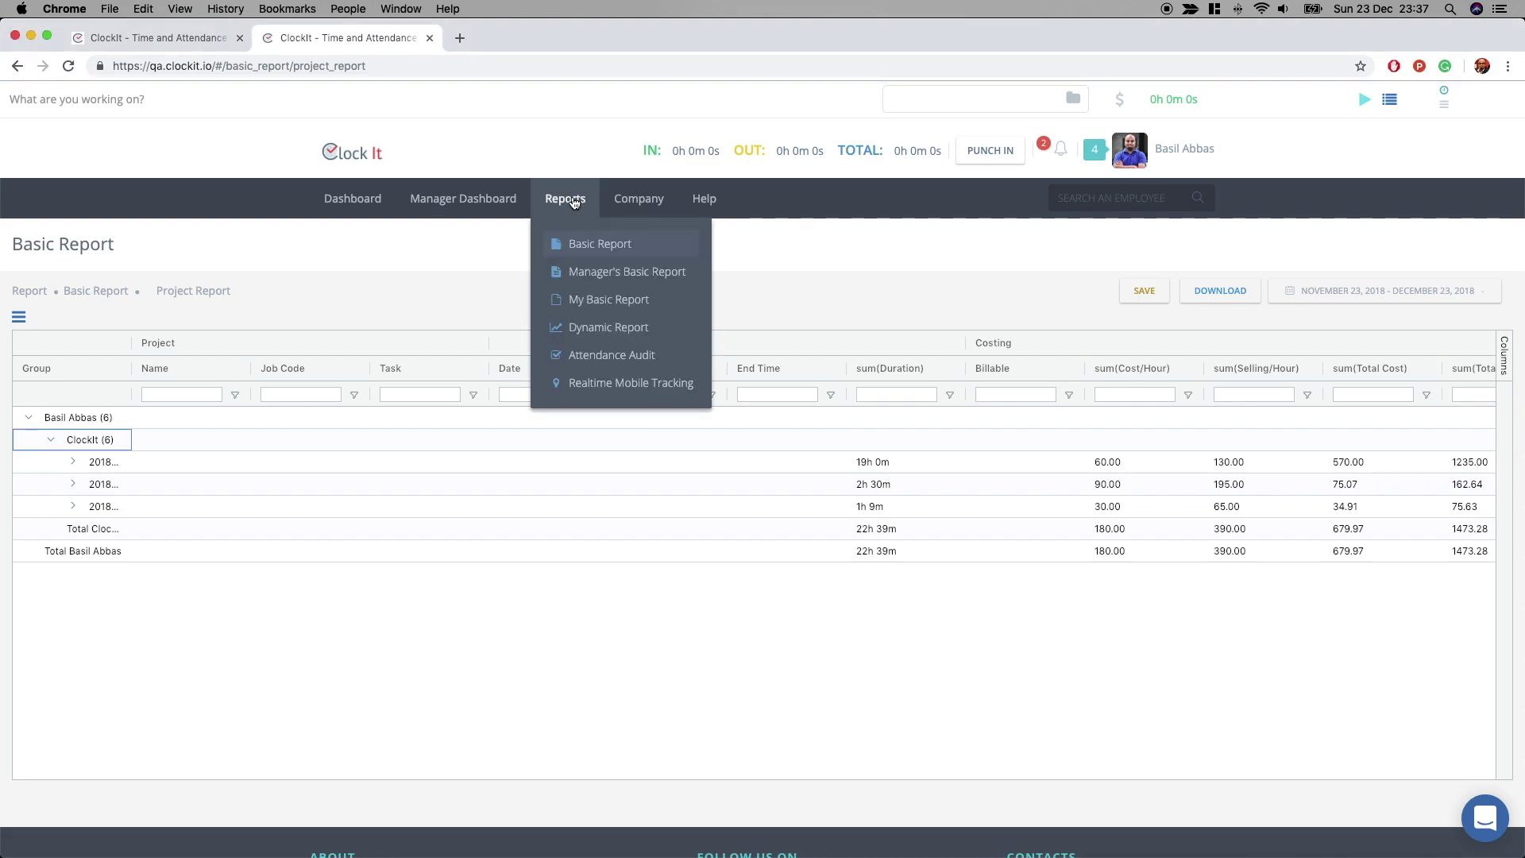
click(597, 246)
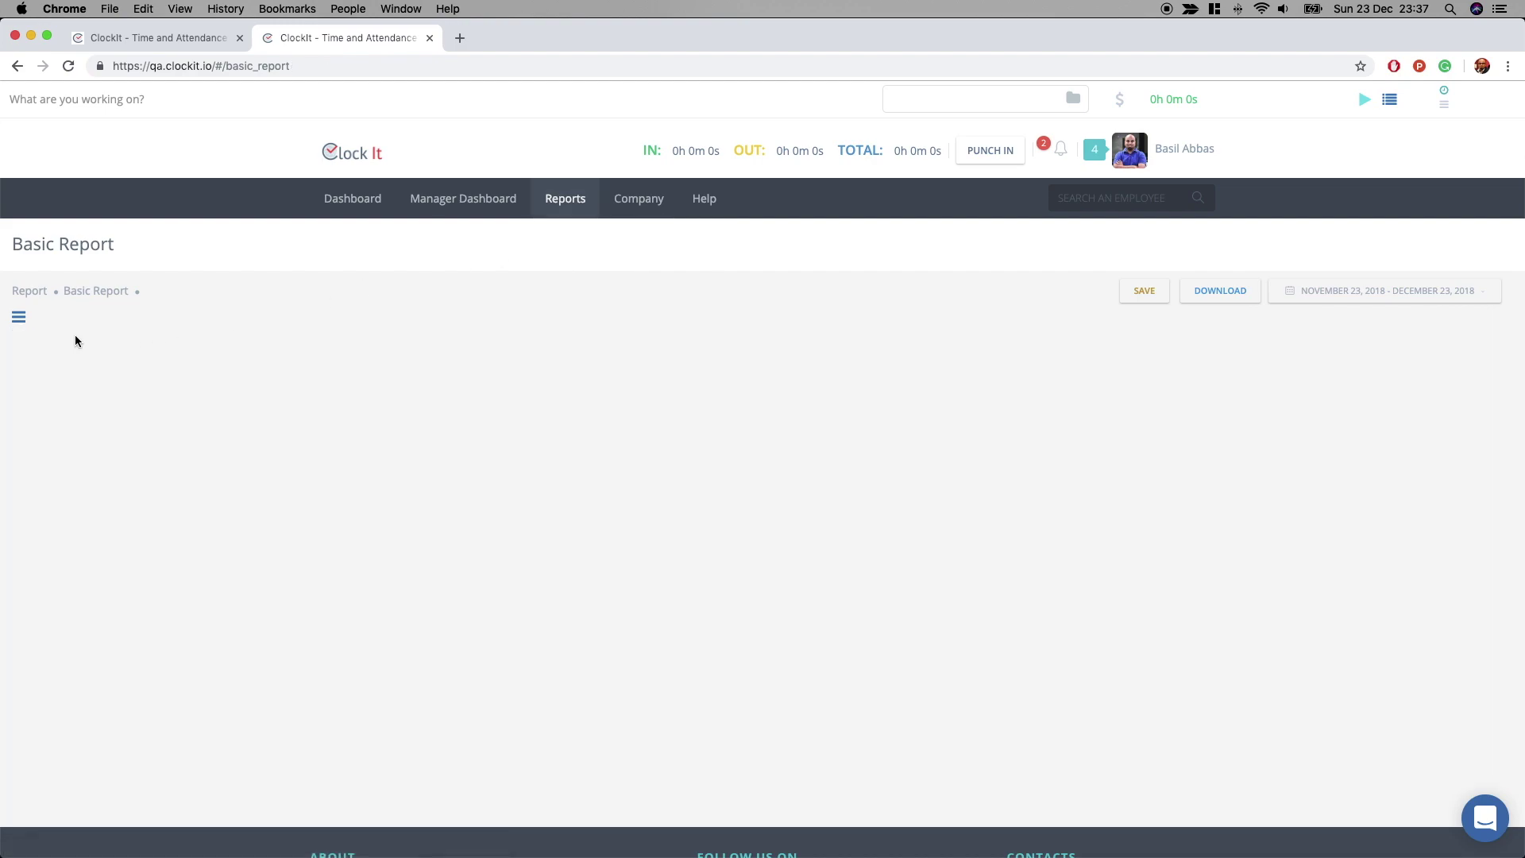
click(19, 319)
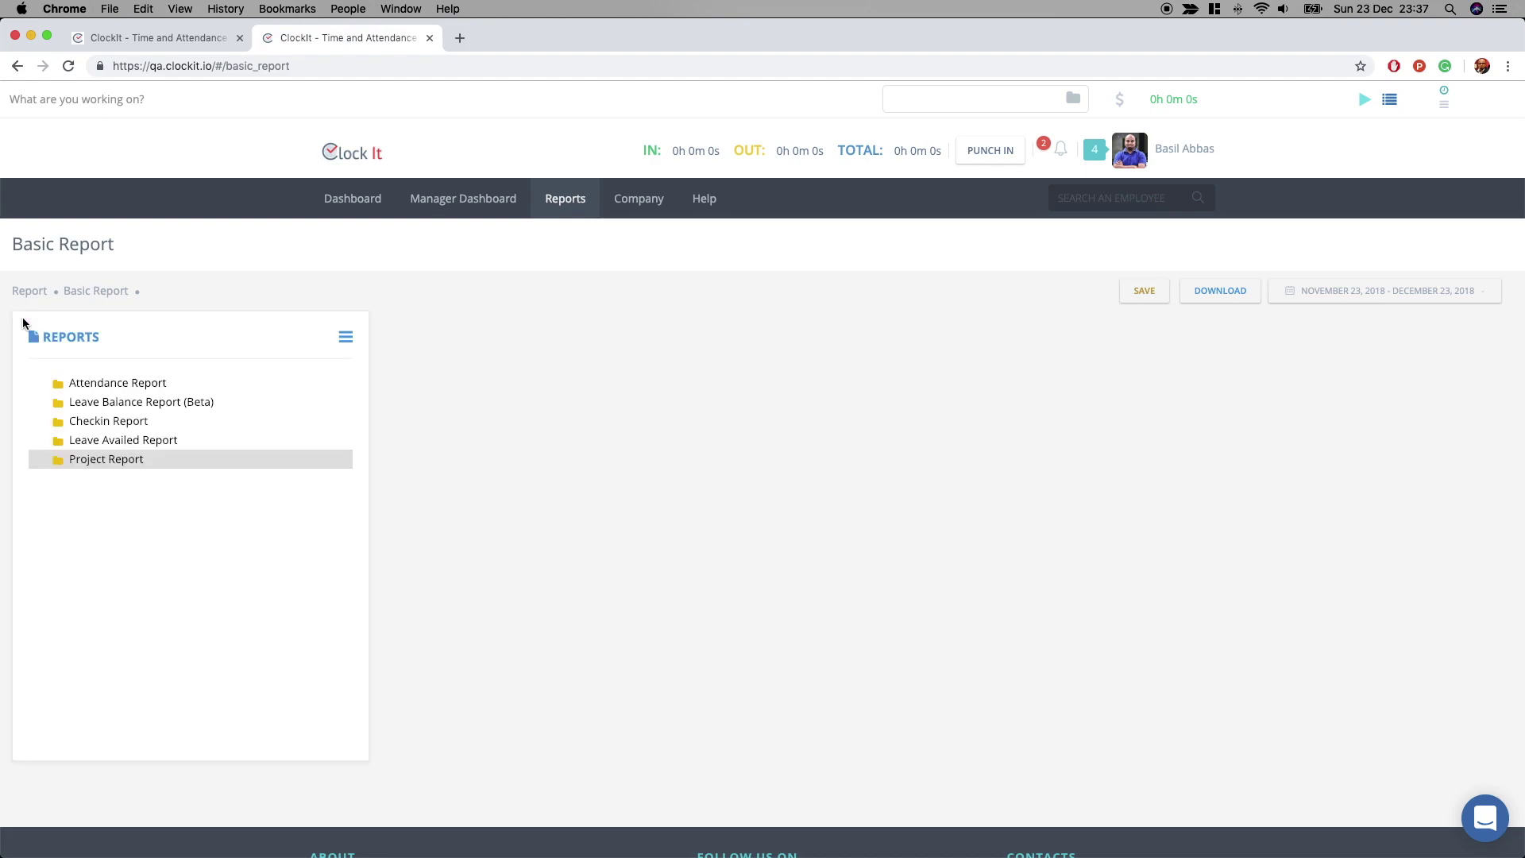
click(106, 464)
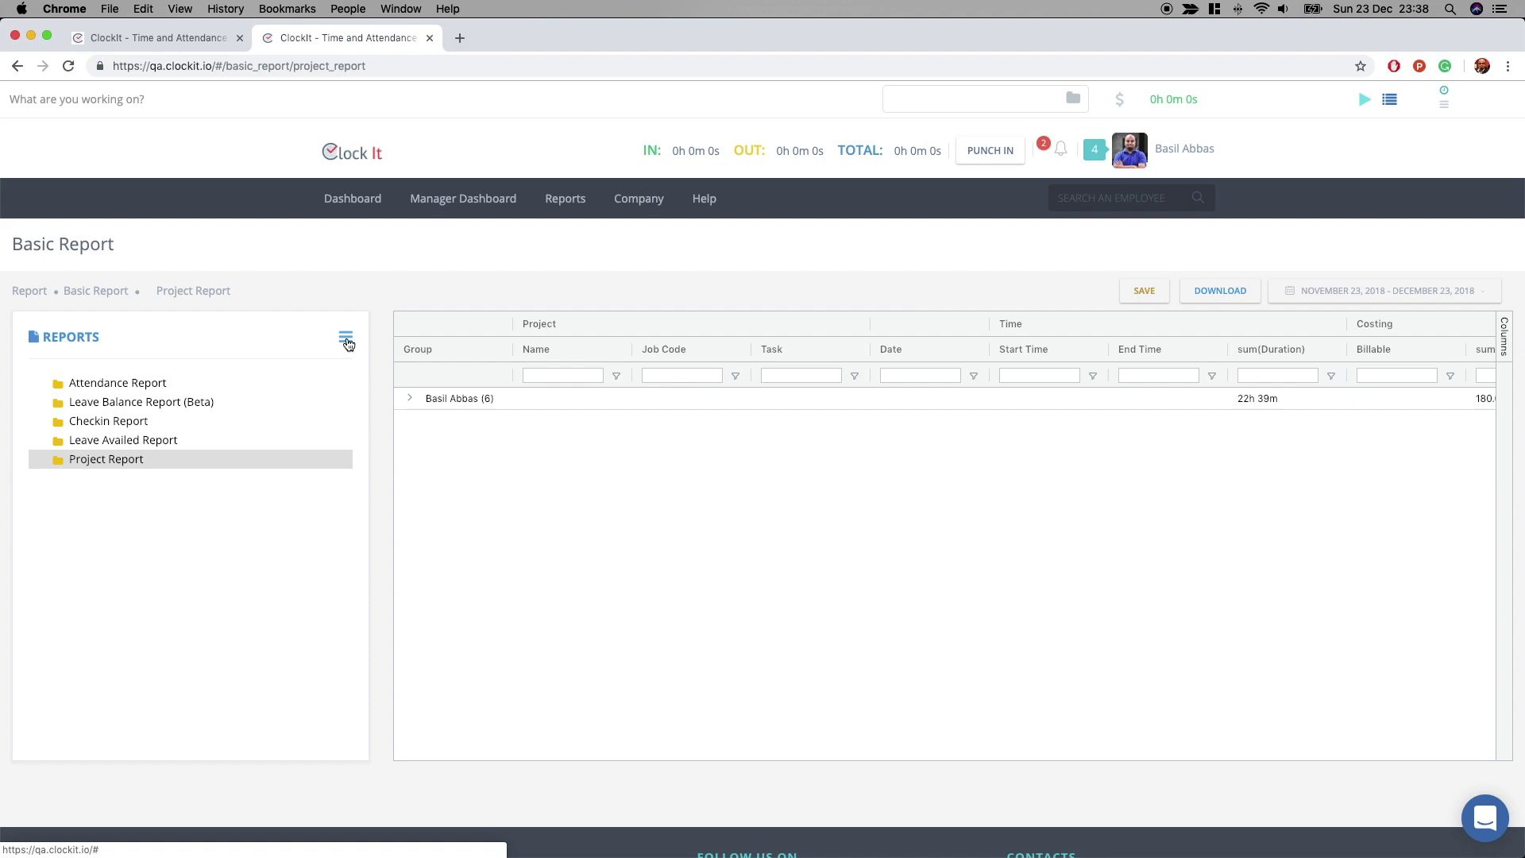
click(346, 339)
- Expand the employee's ClockIt project group in the report and autosize the Group column
click(29, 418)
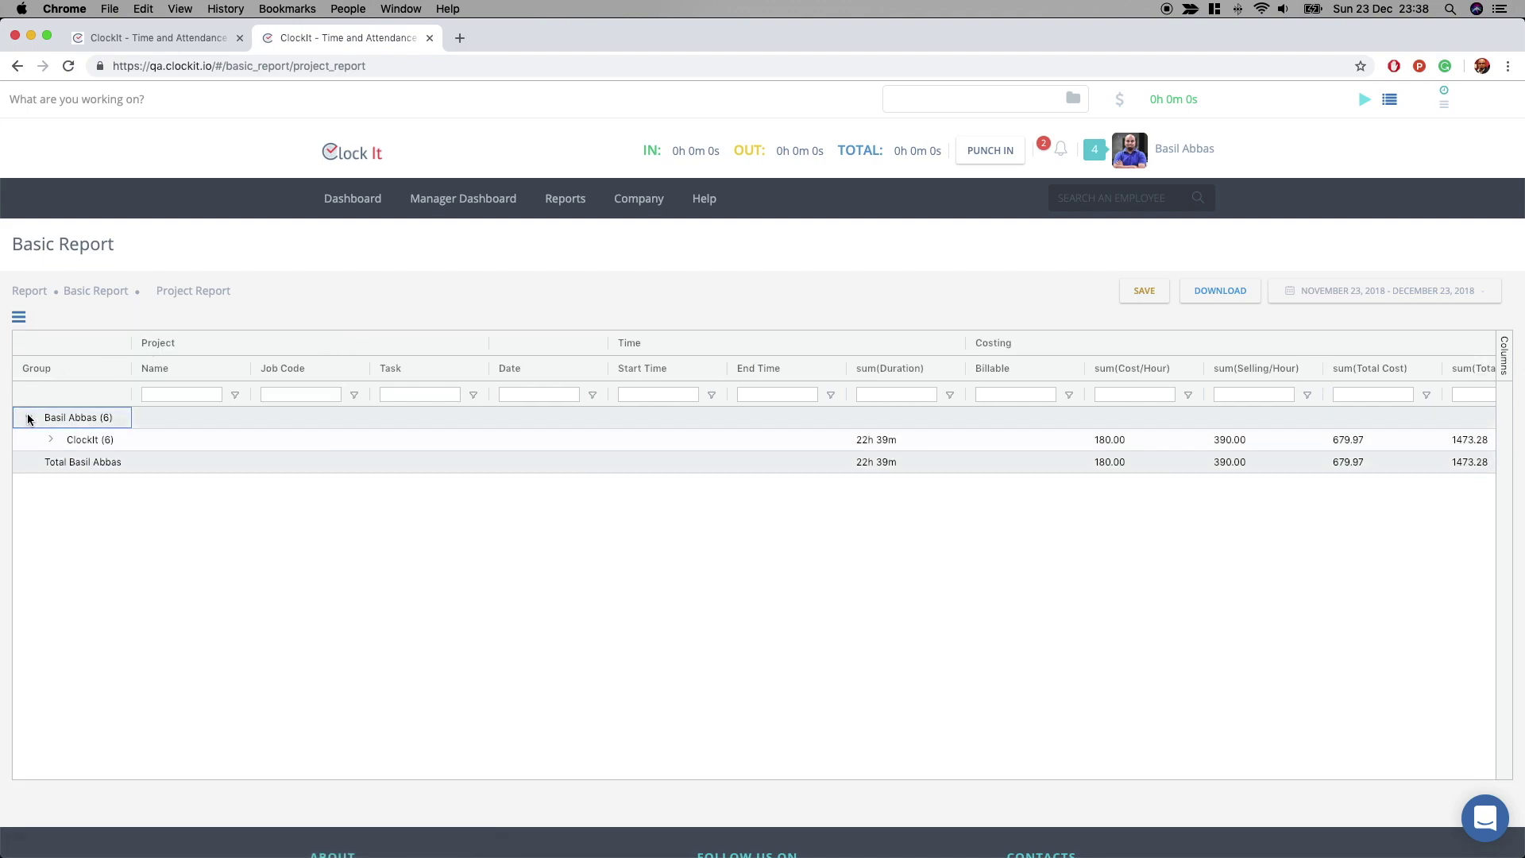
click(51, 441)
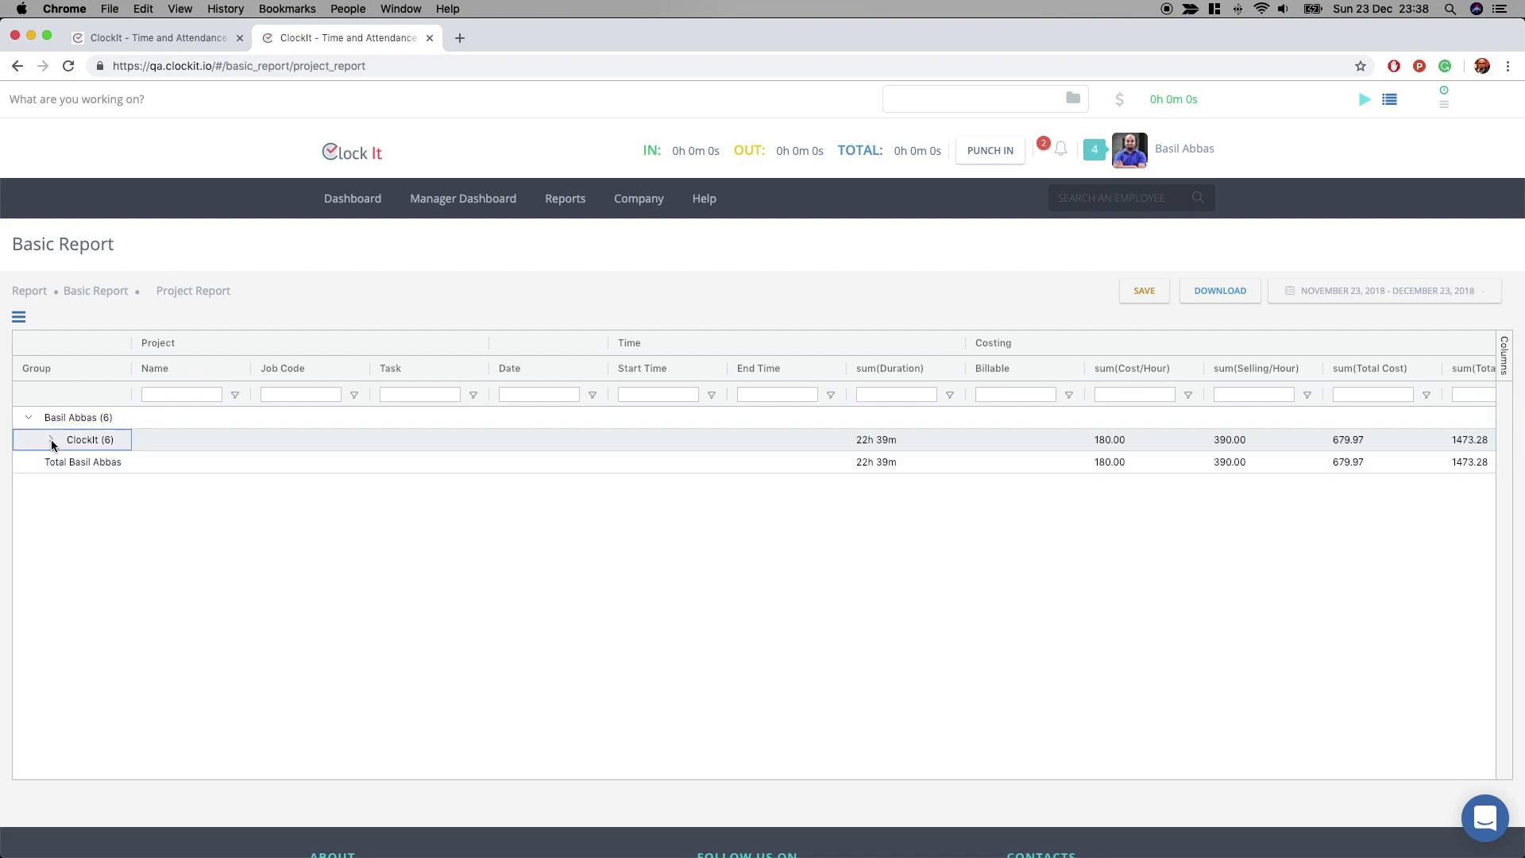
click(119, 373)
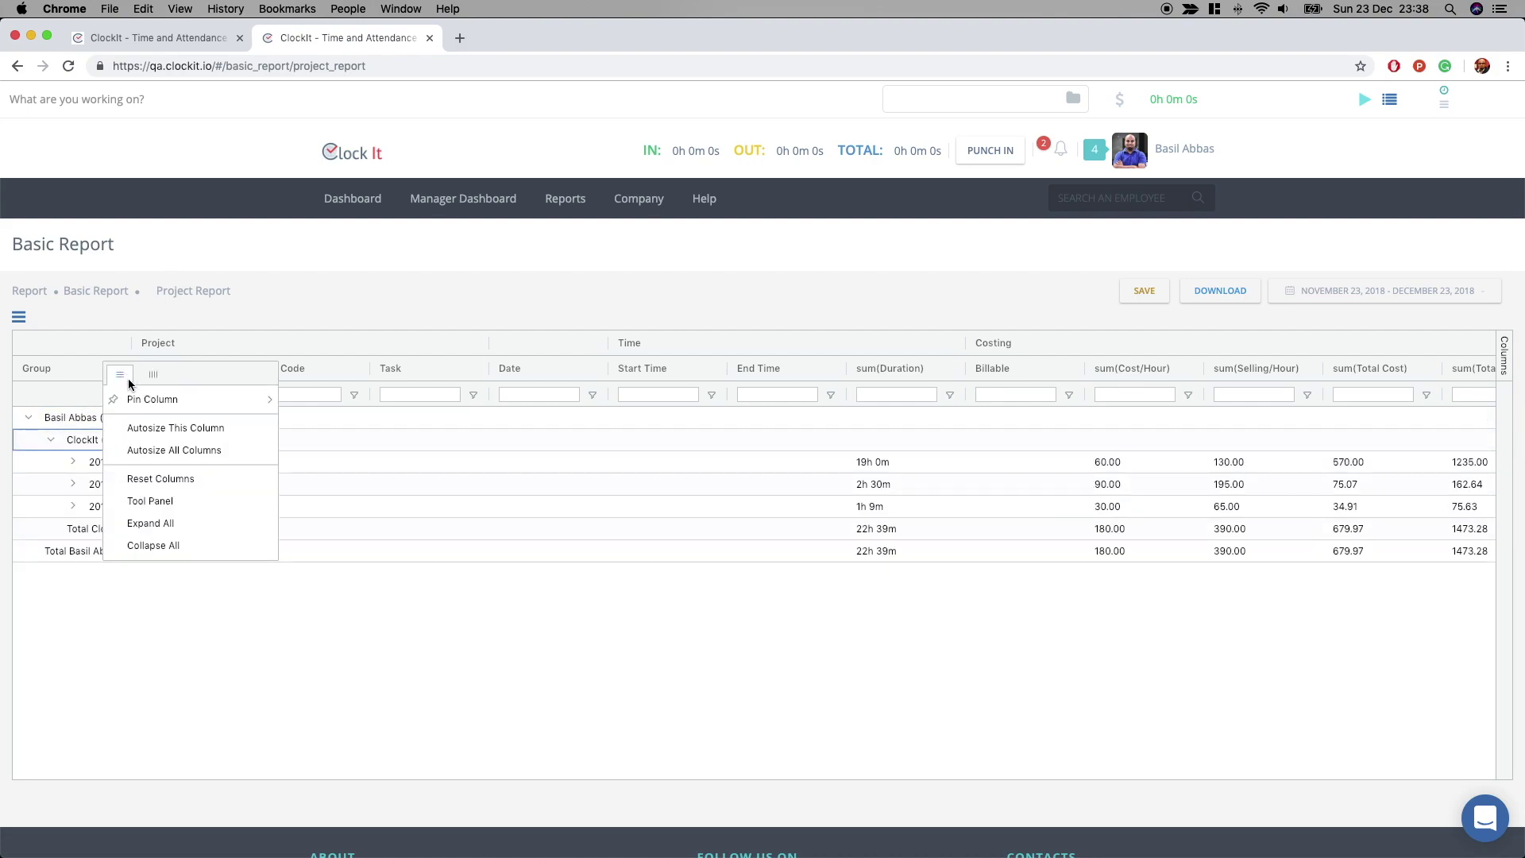
click(178, 427)
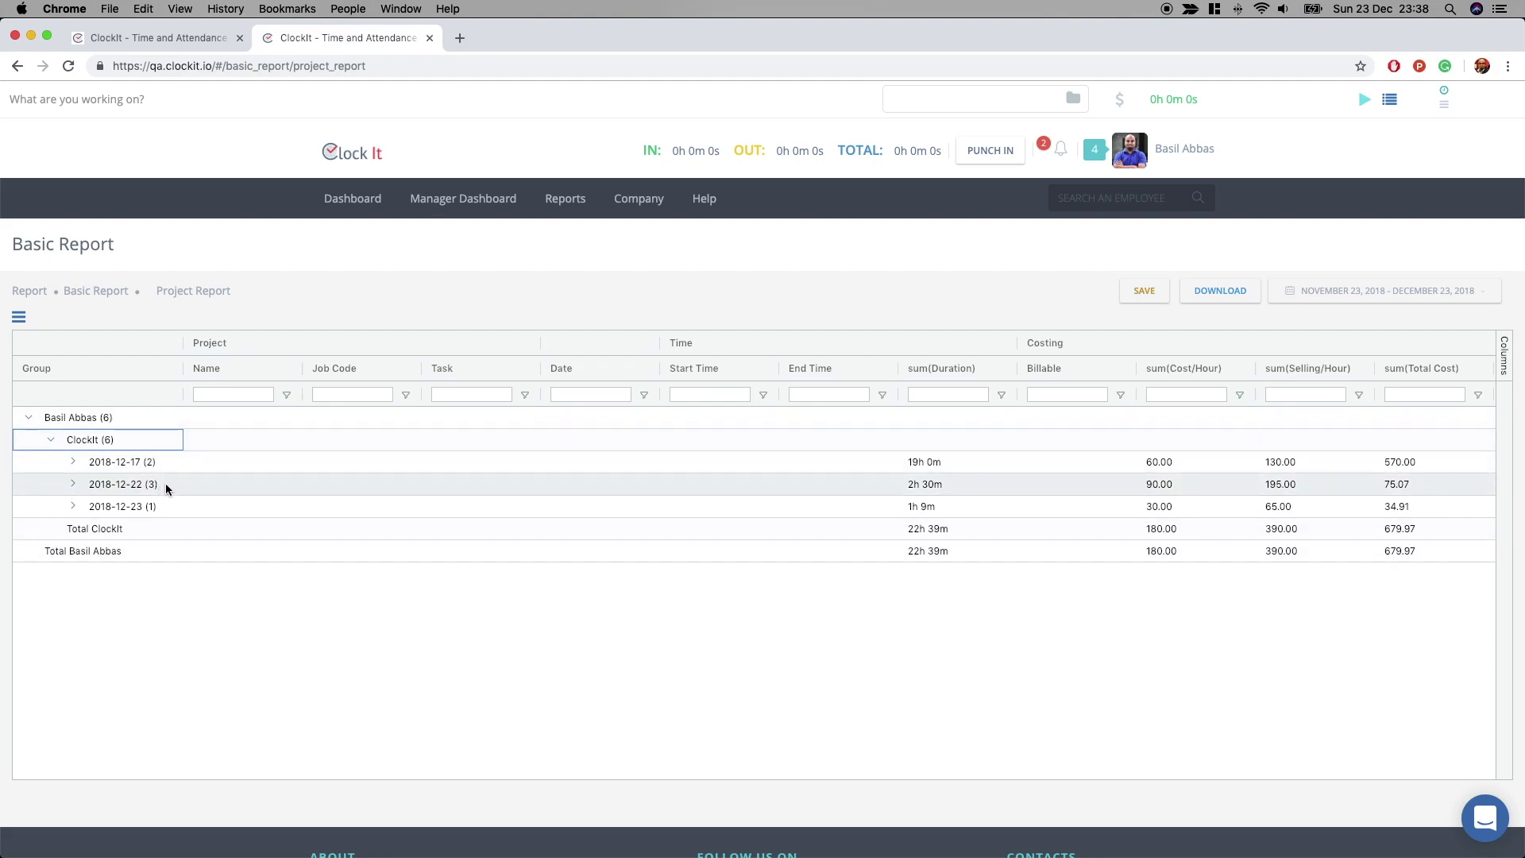
- Expand all groups in the project report and autosize the Task column
click(168, 369)
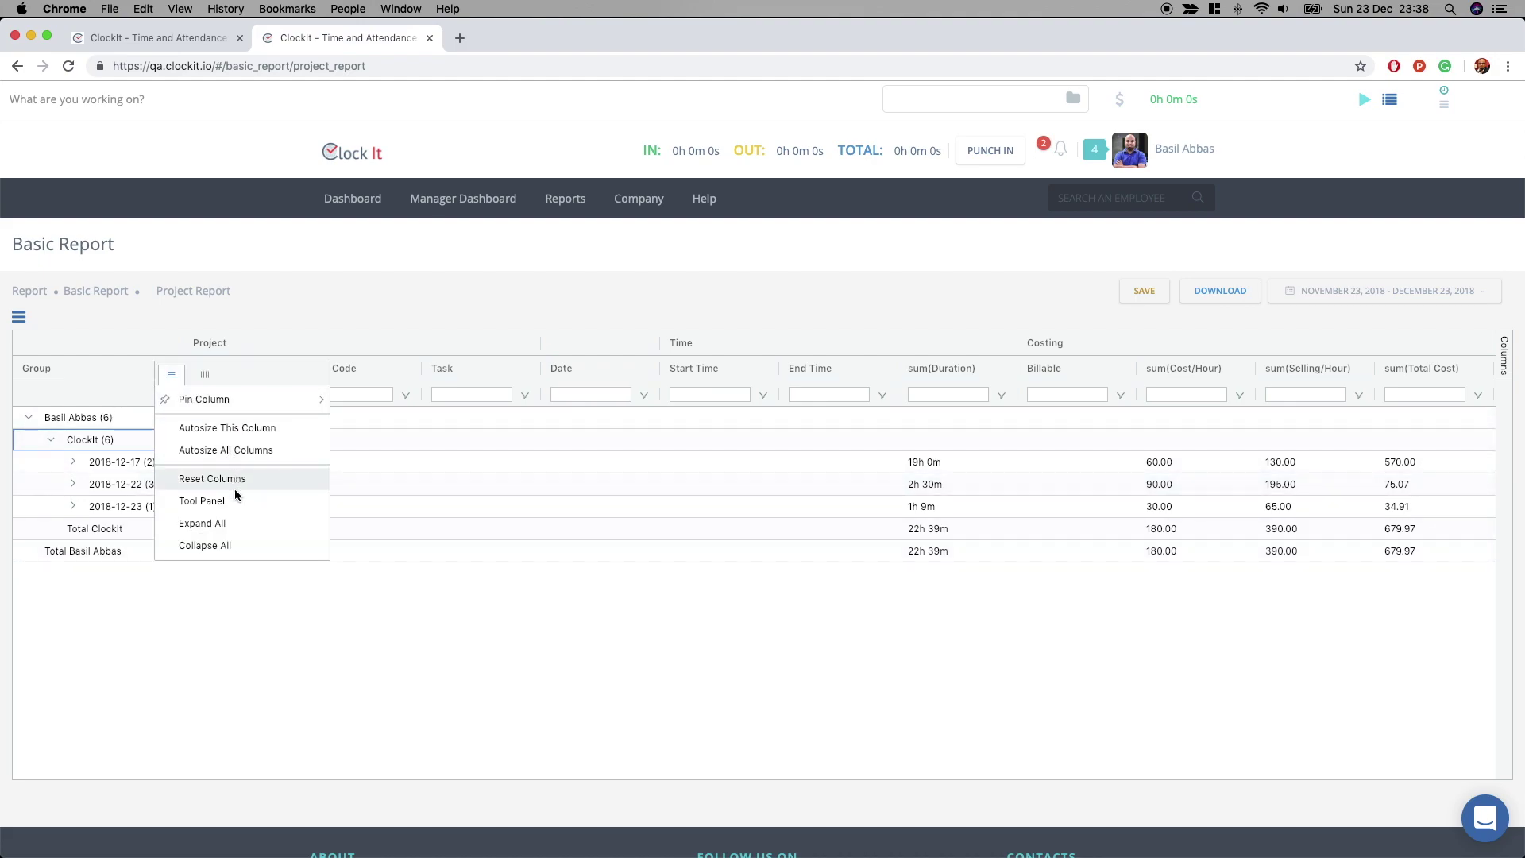
click(233, 522)
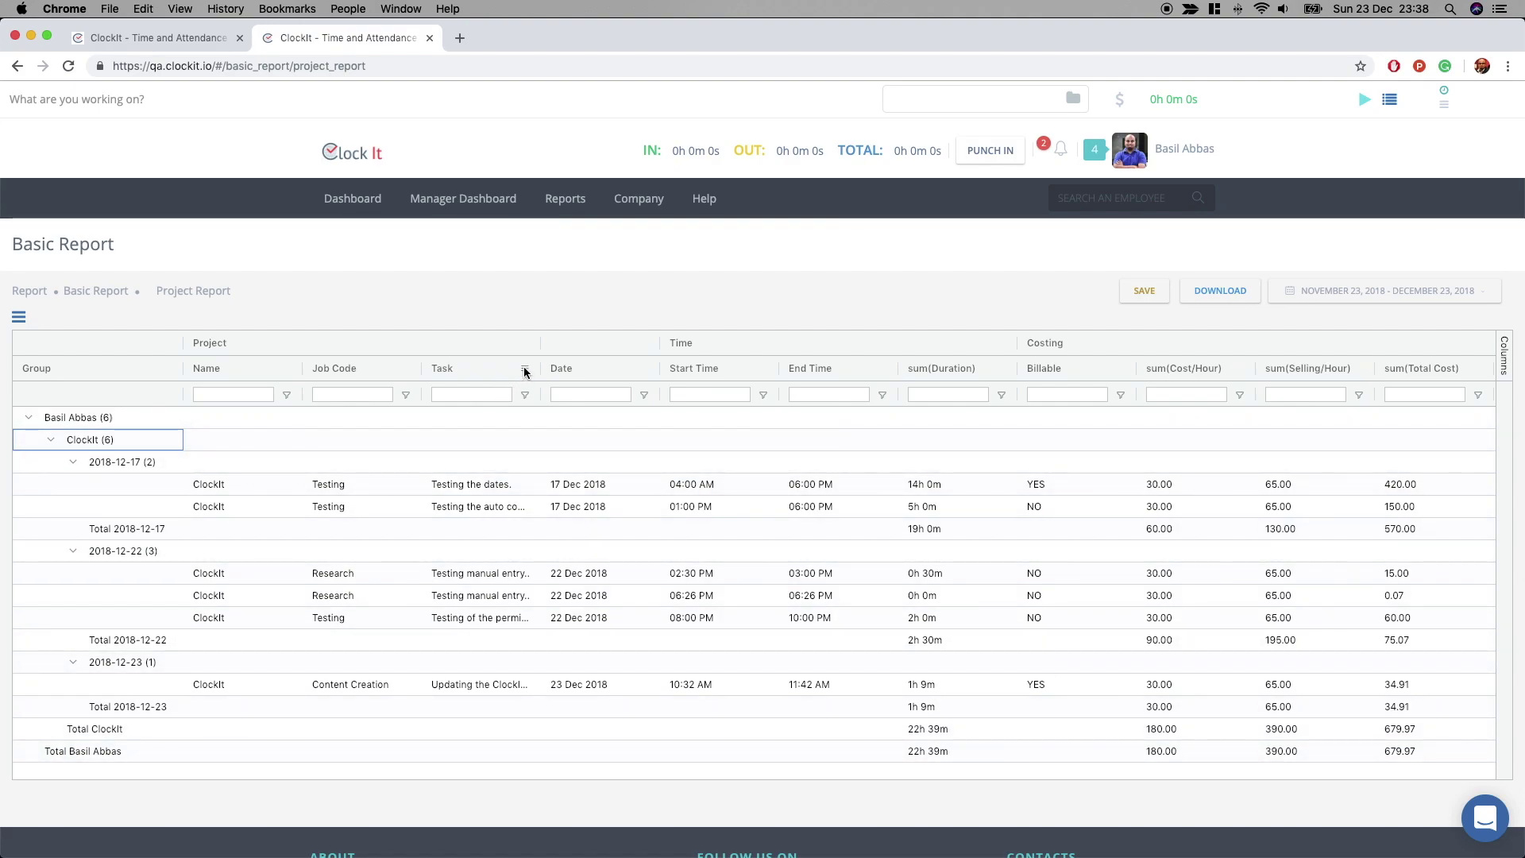
click(524, 370)
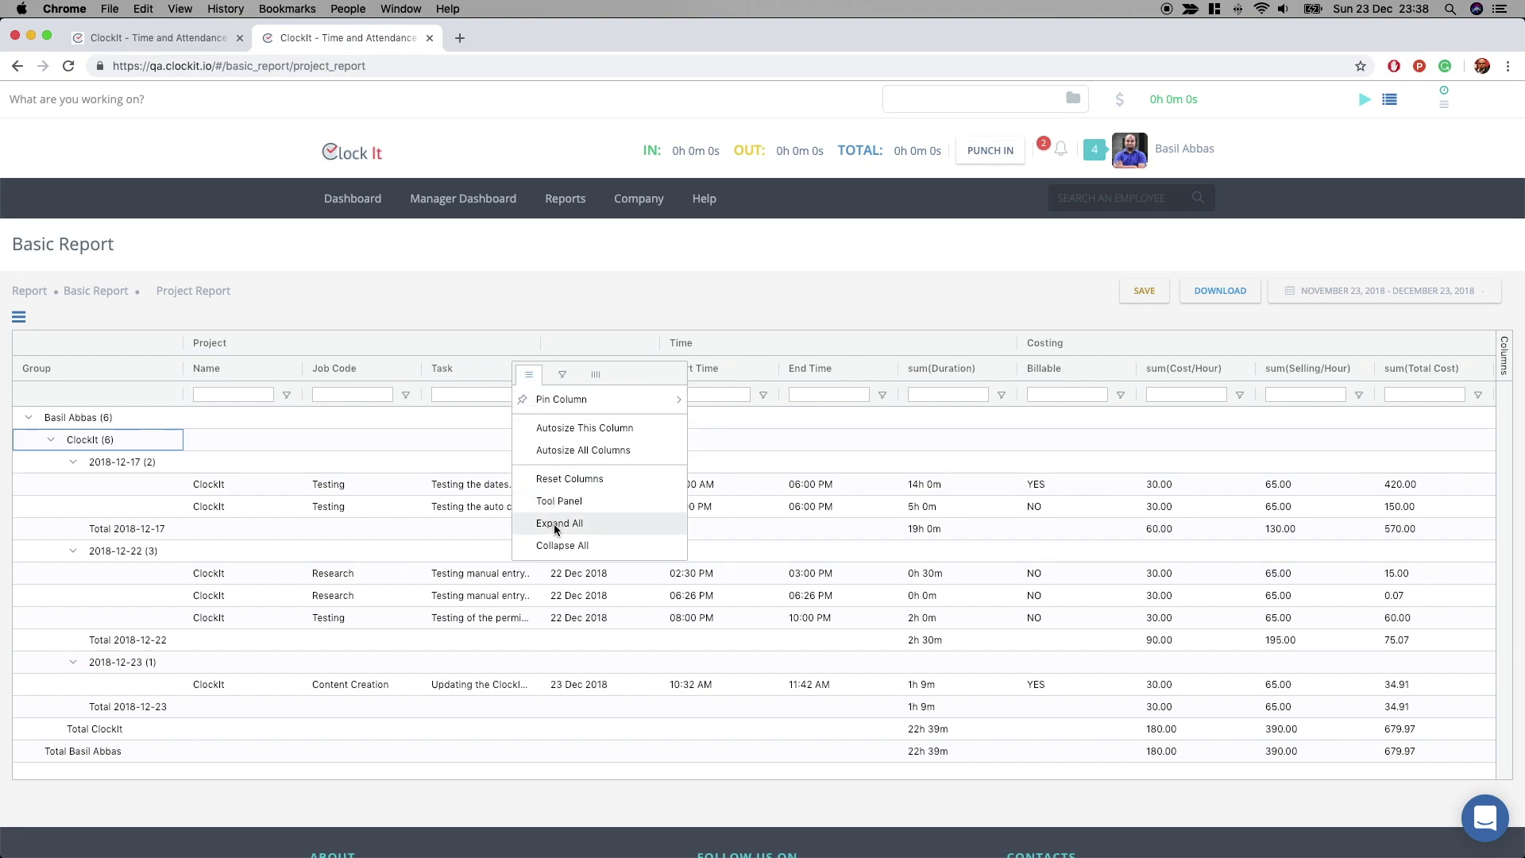
click(604, 429)
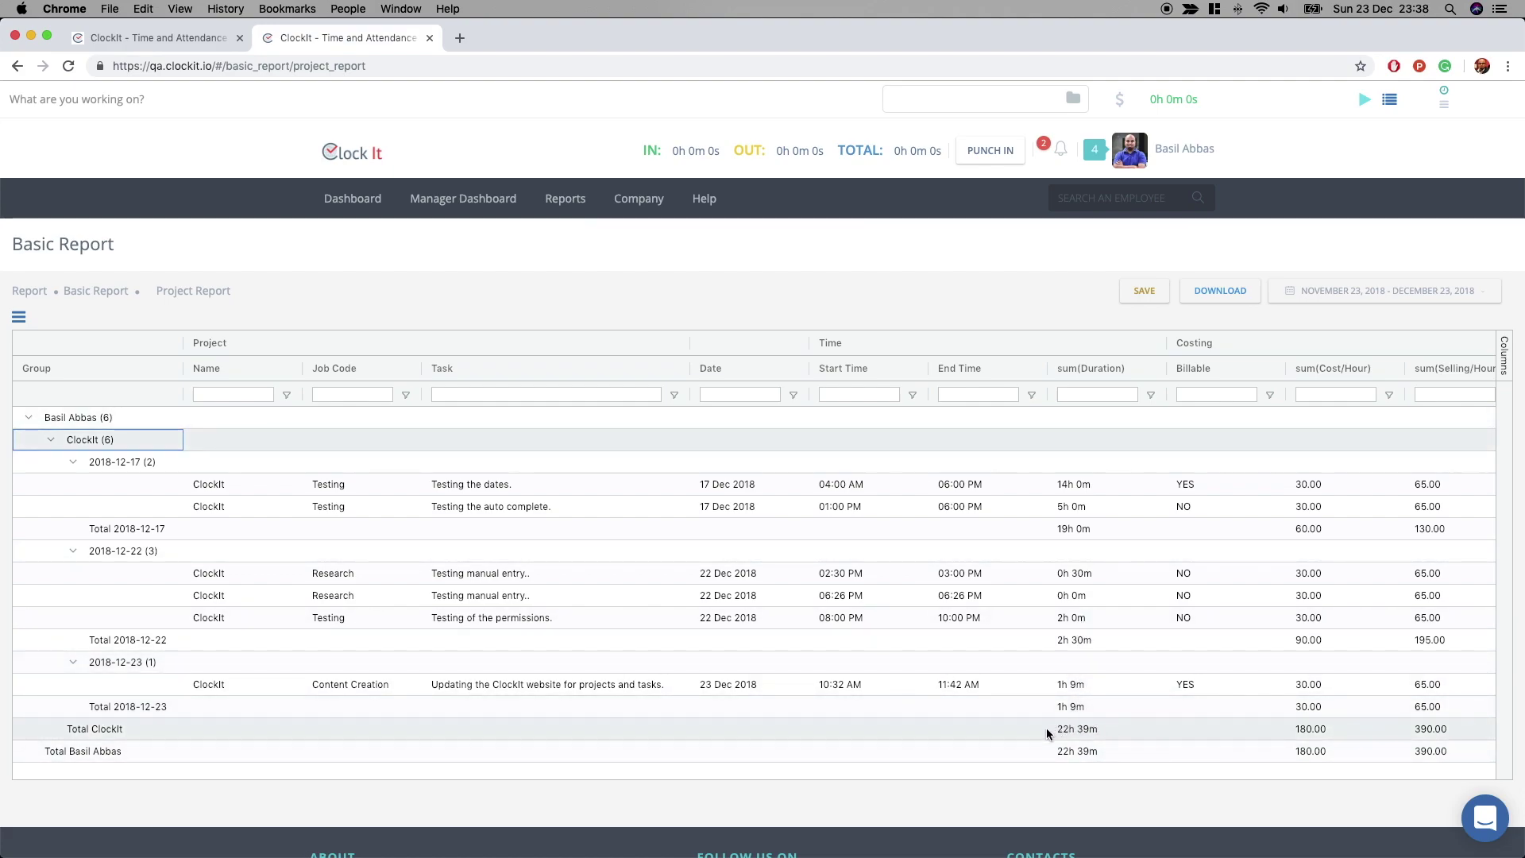
- Check the report's date range options and filter the Billable column by yes, by no, and finally by yes again
click(1363, 291)
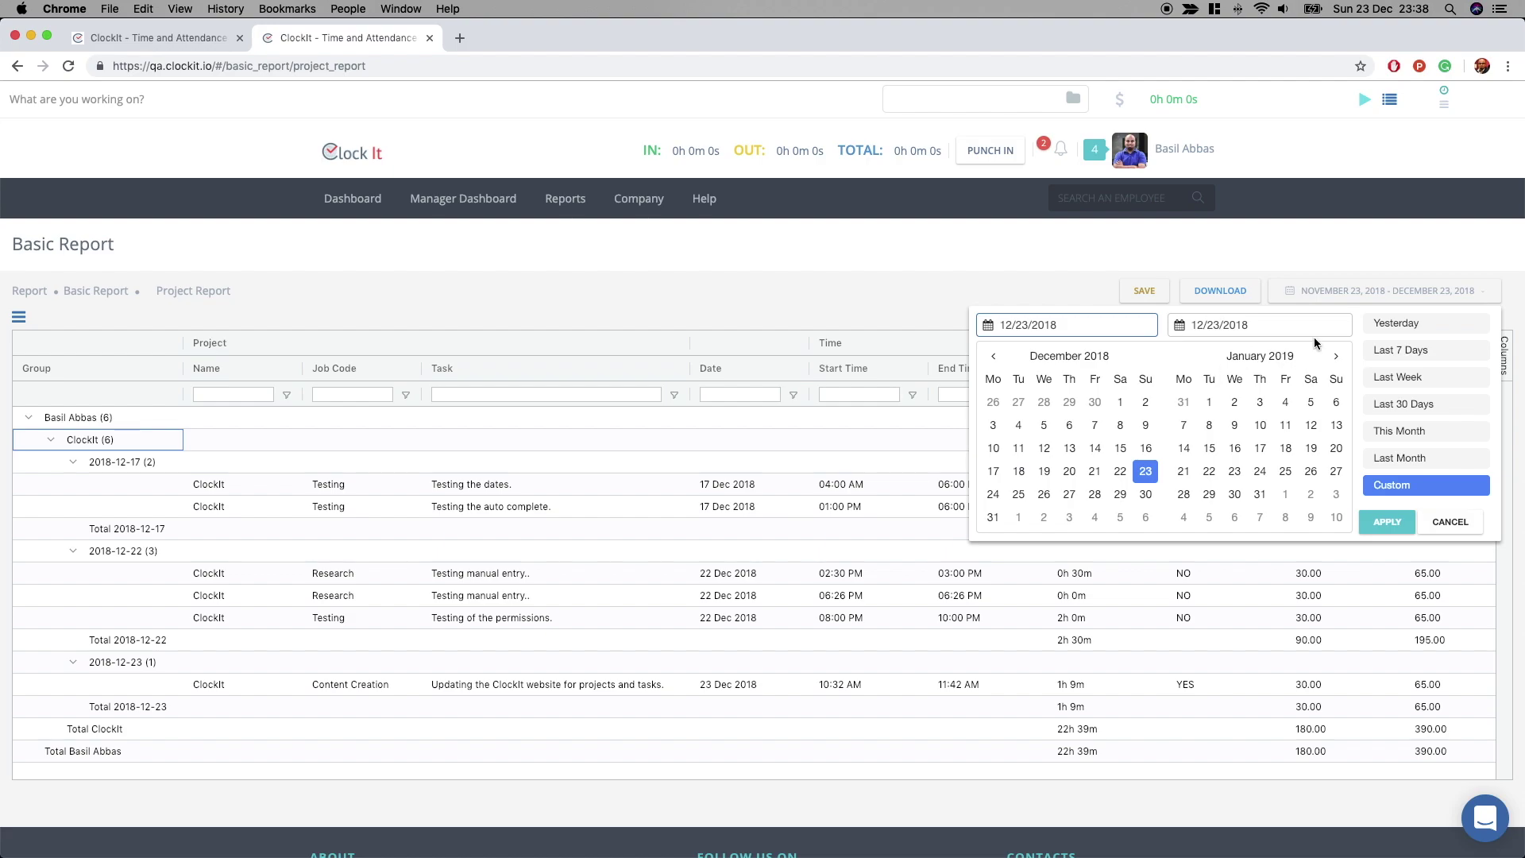
click(1352, 294)
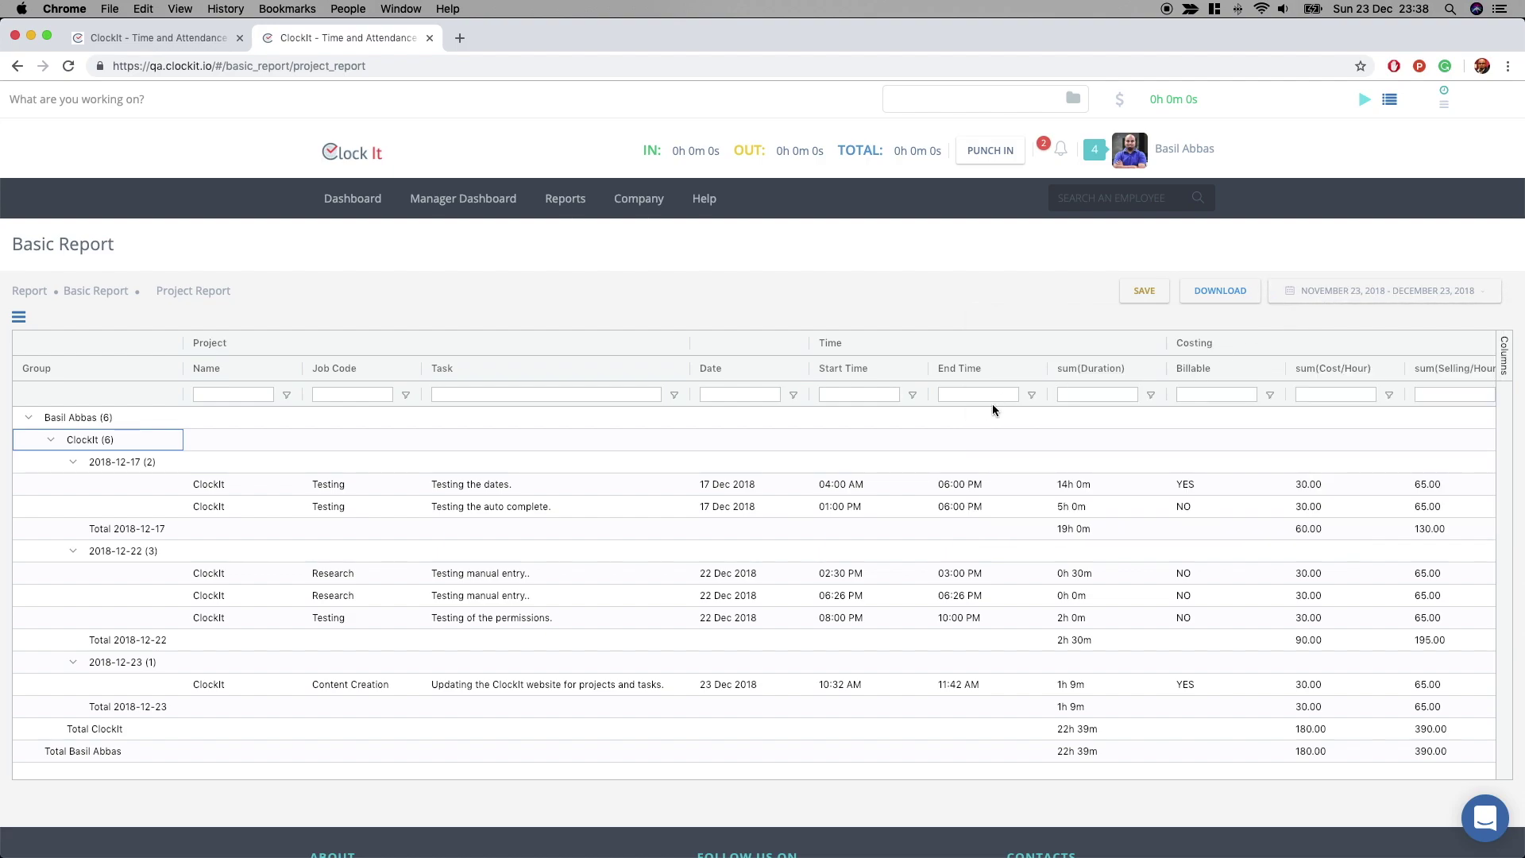
click(1217, 394)
text(yes)
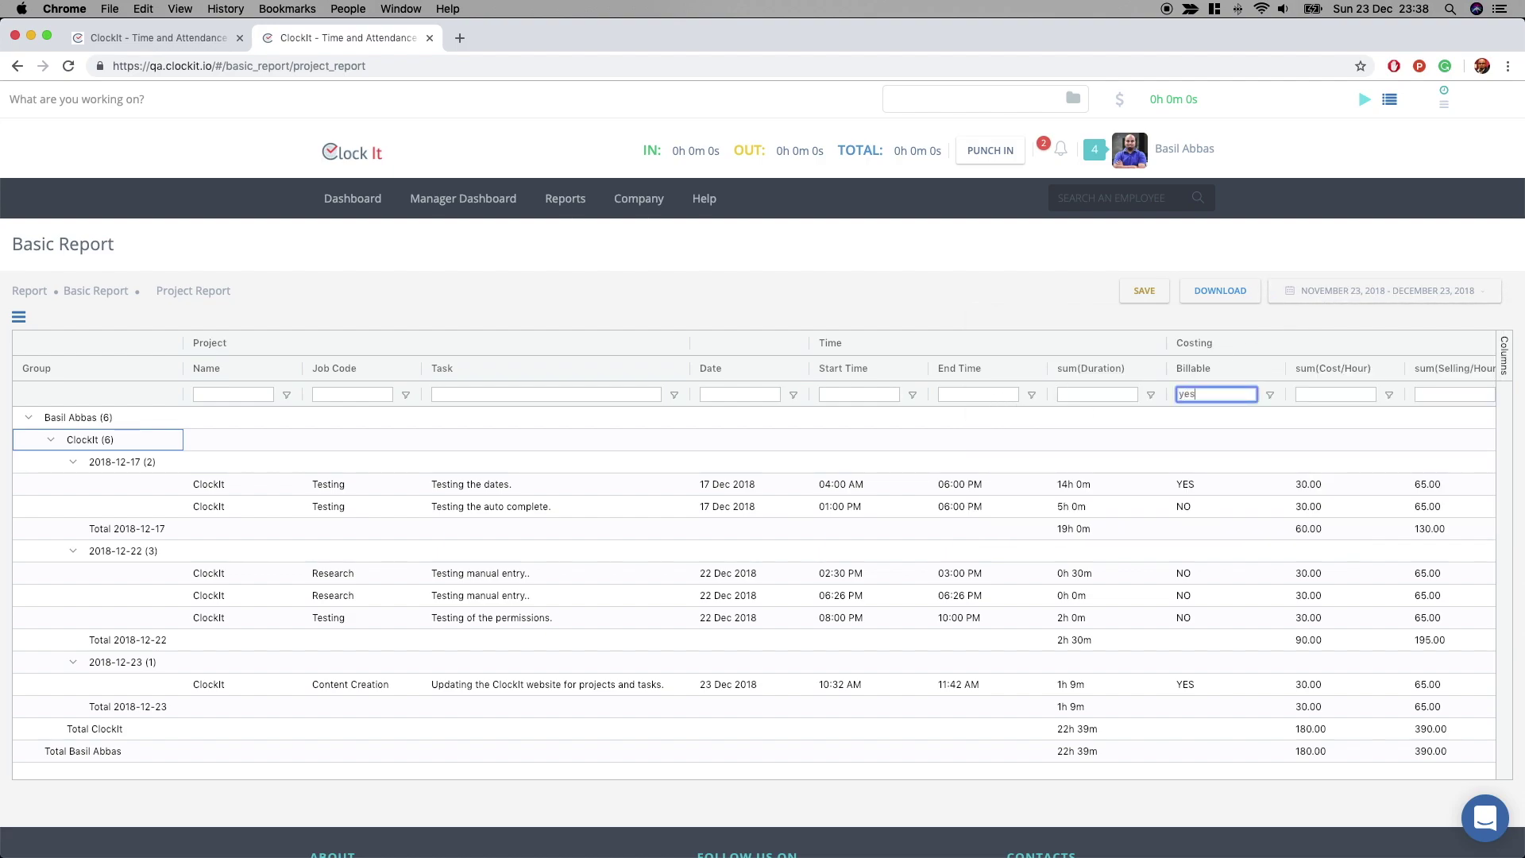
key(BackSpace)
key(BackSpace)
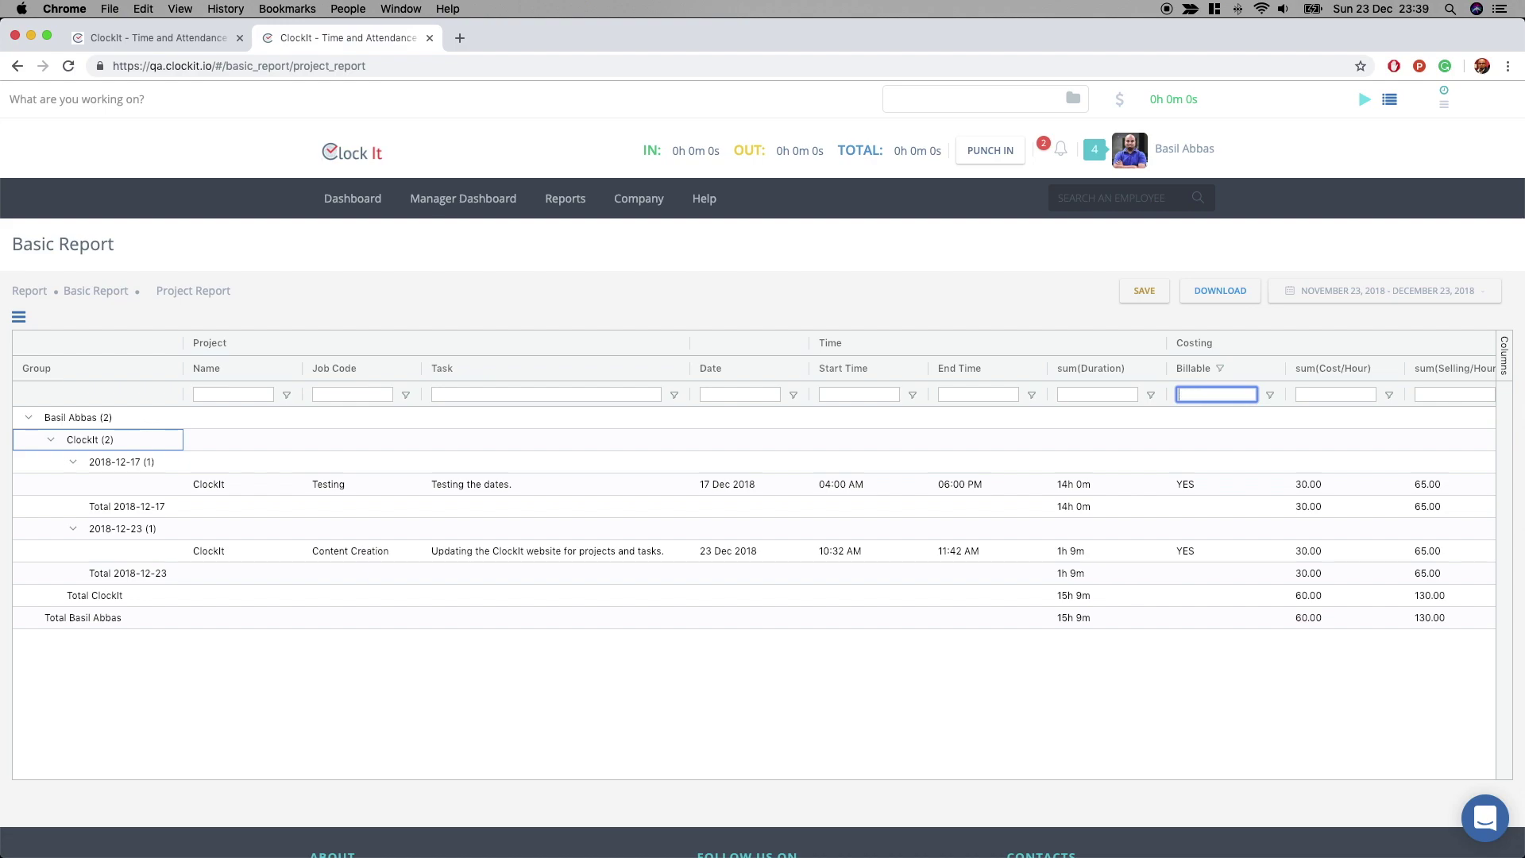
text(no)
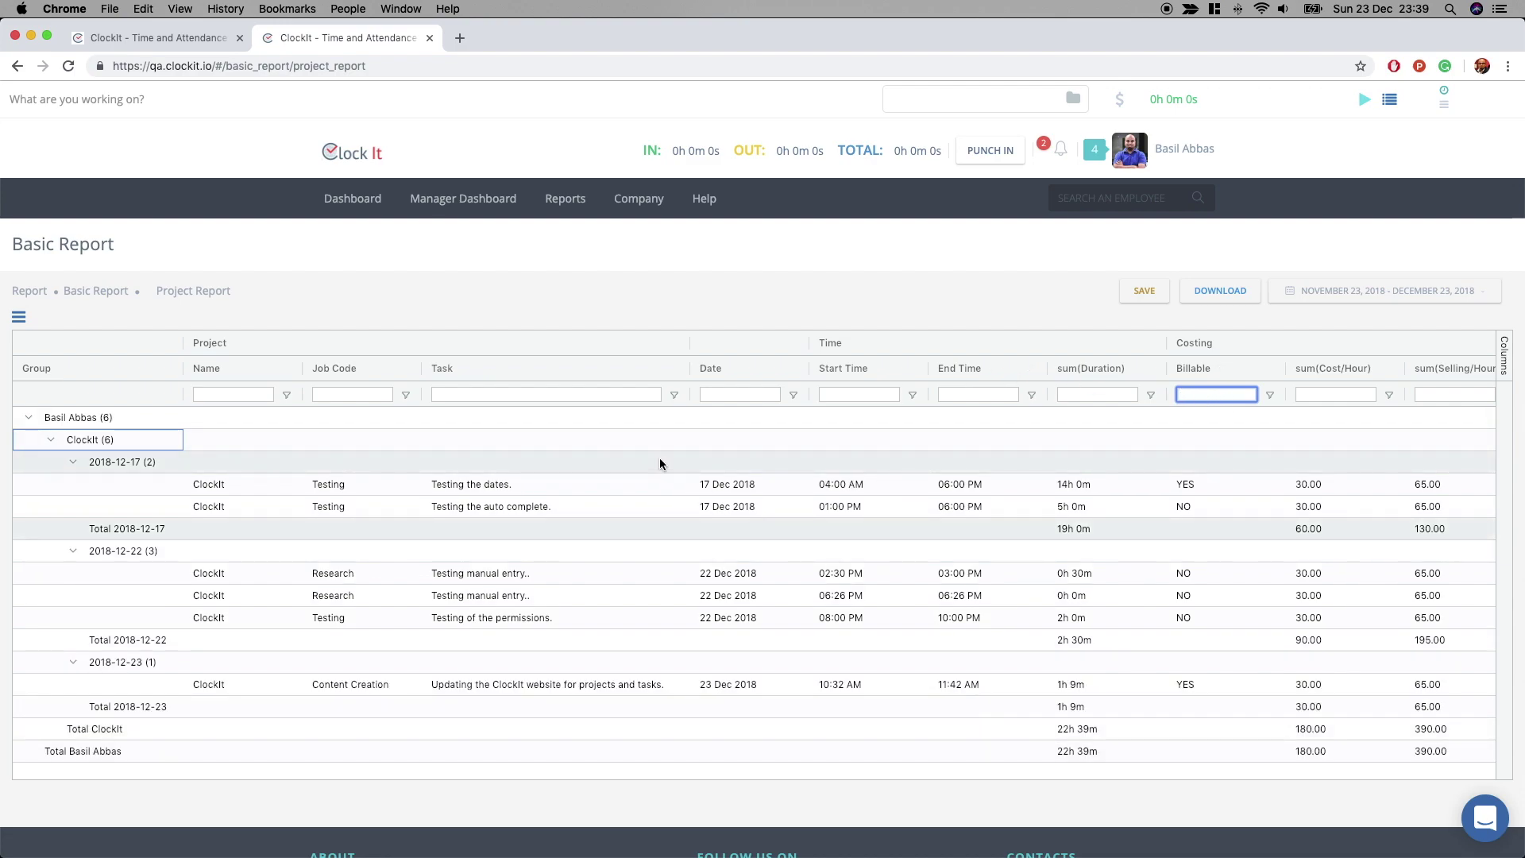
text(yes)
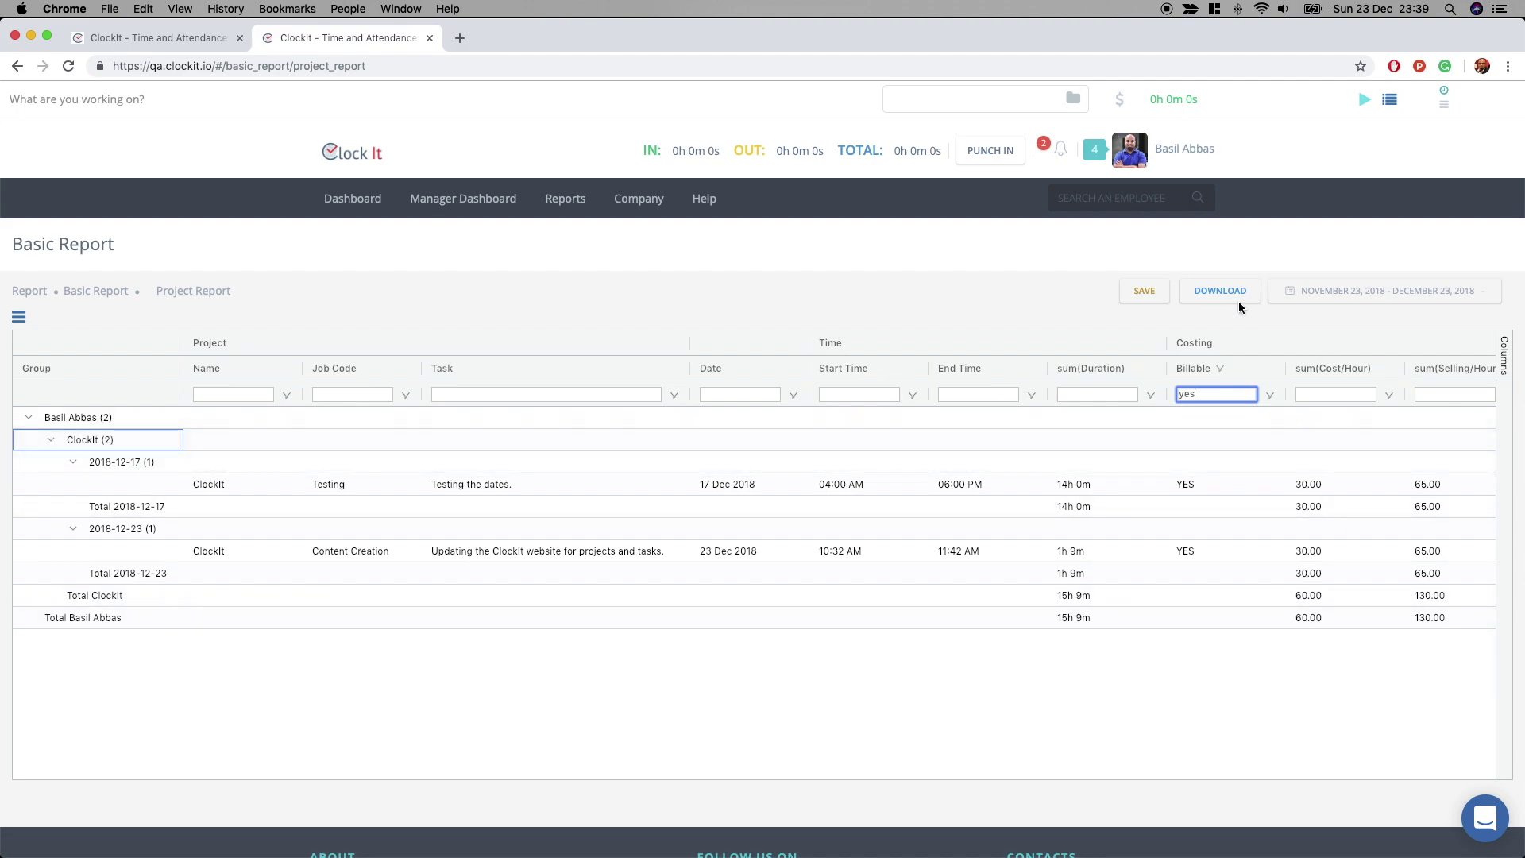
- Save the filtered project report as a segment named ClockIt and show the list of reports
click(1148, 294)
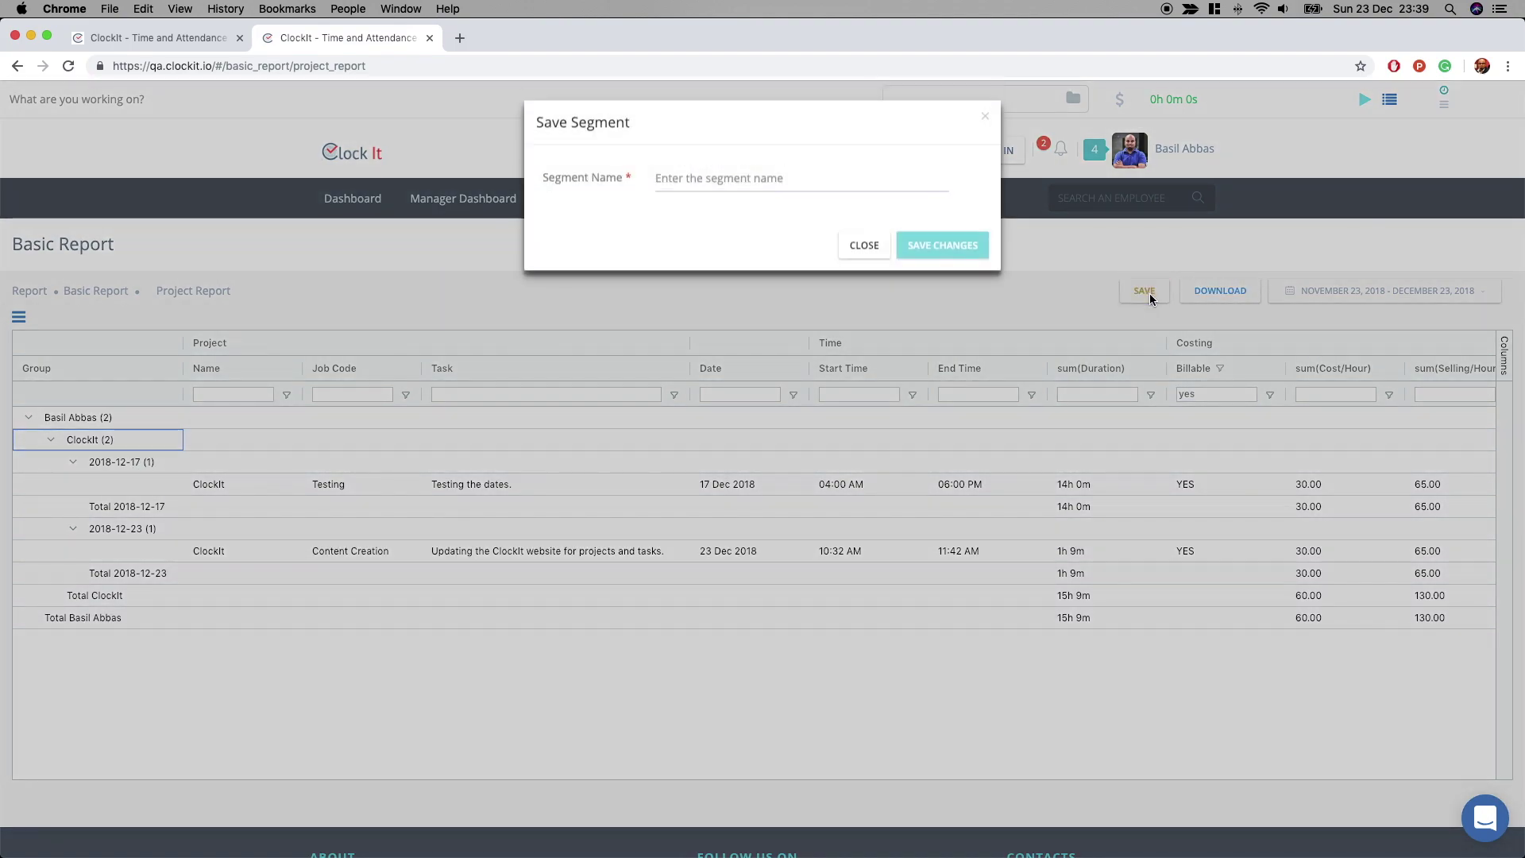
click(707, 182)
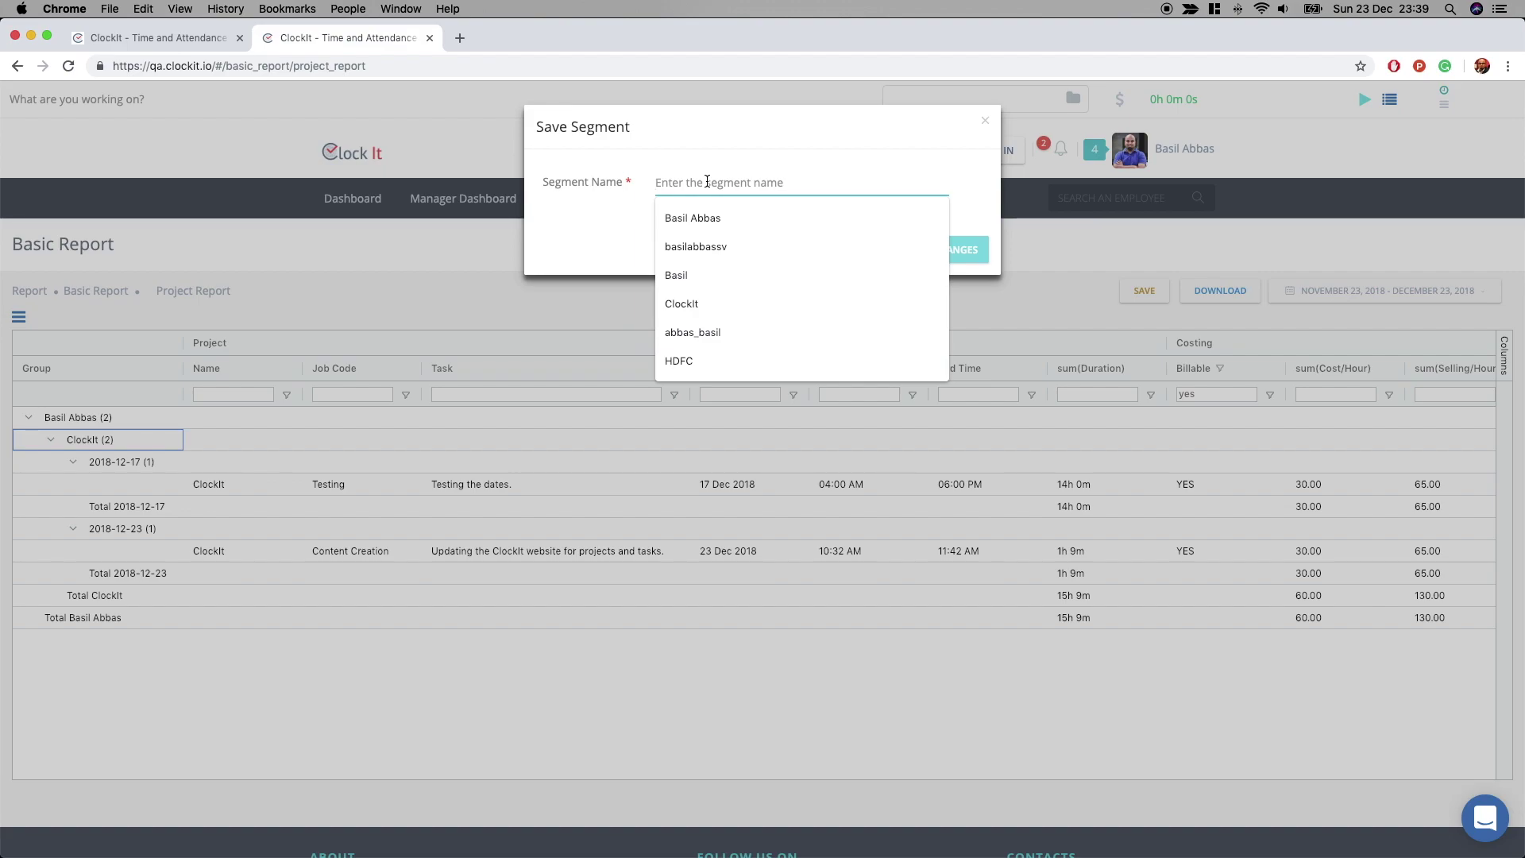
text(Clock)
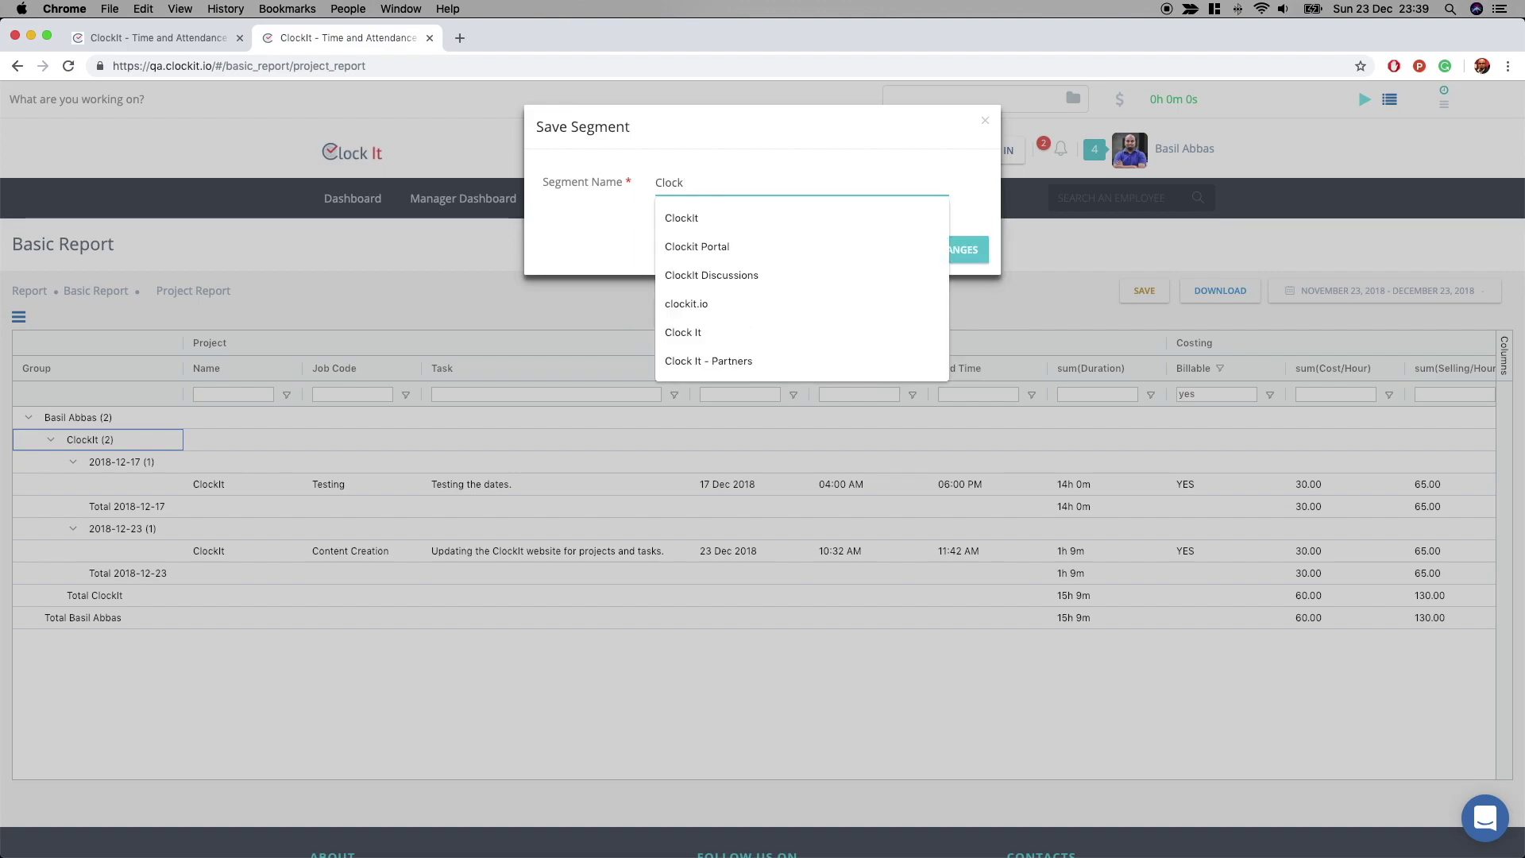
text(It)
click(818, 163)
click(922, 249)
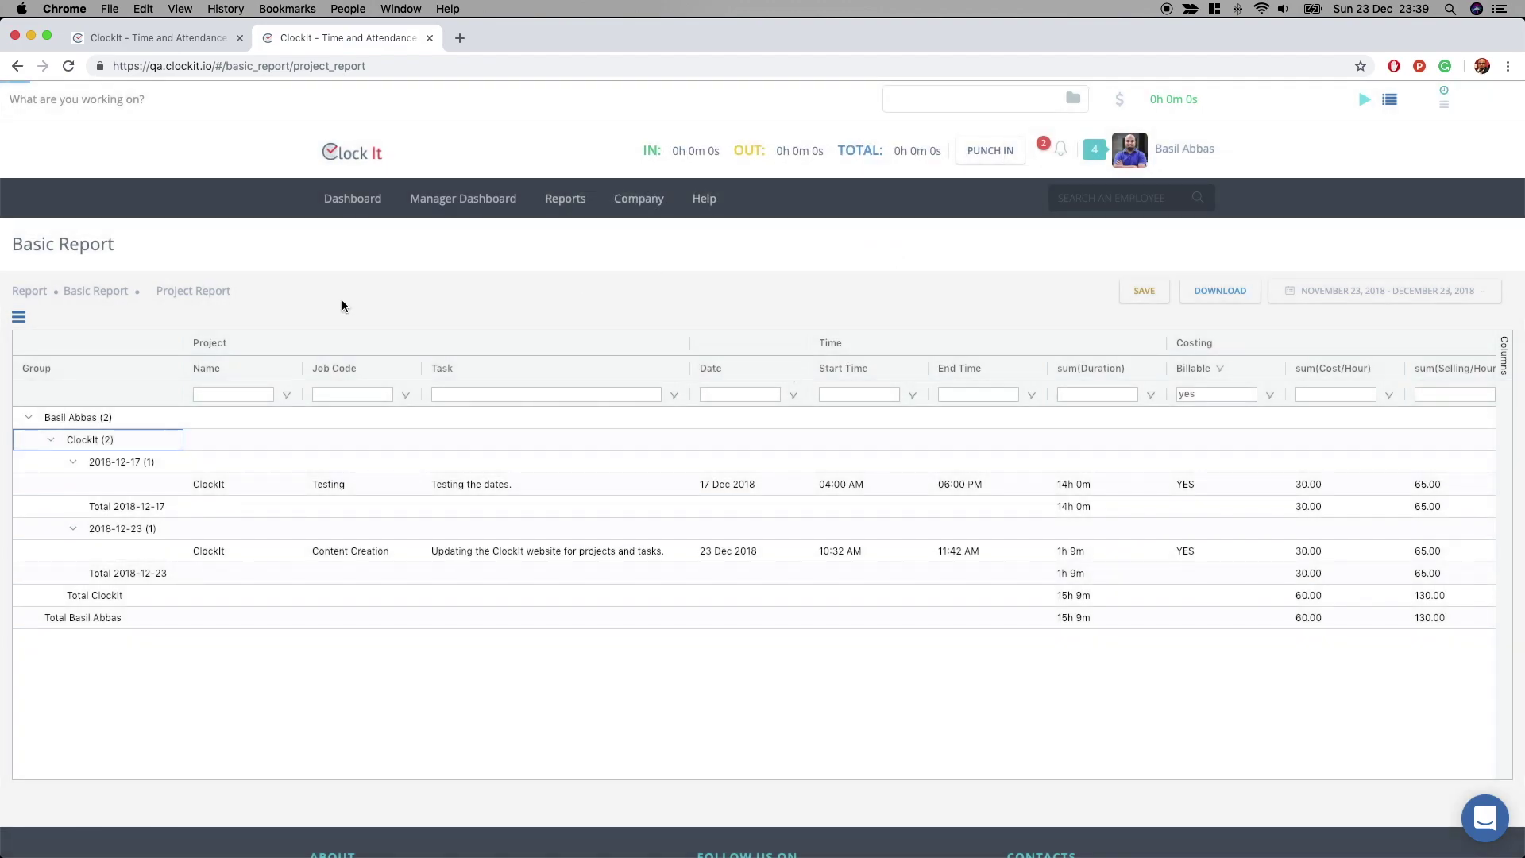
click(22, 317)
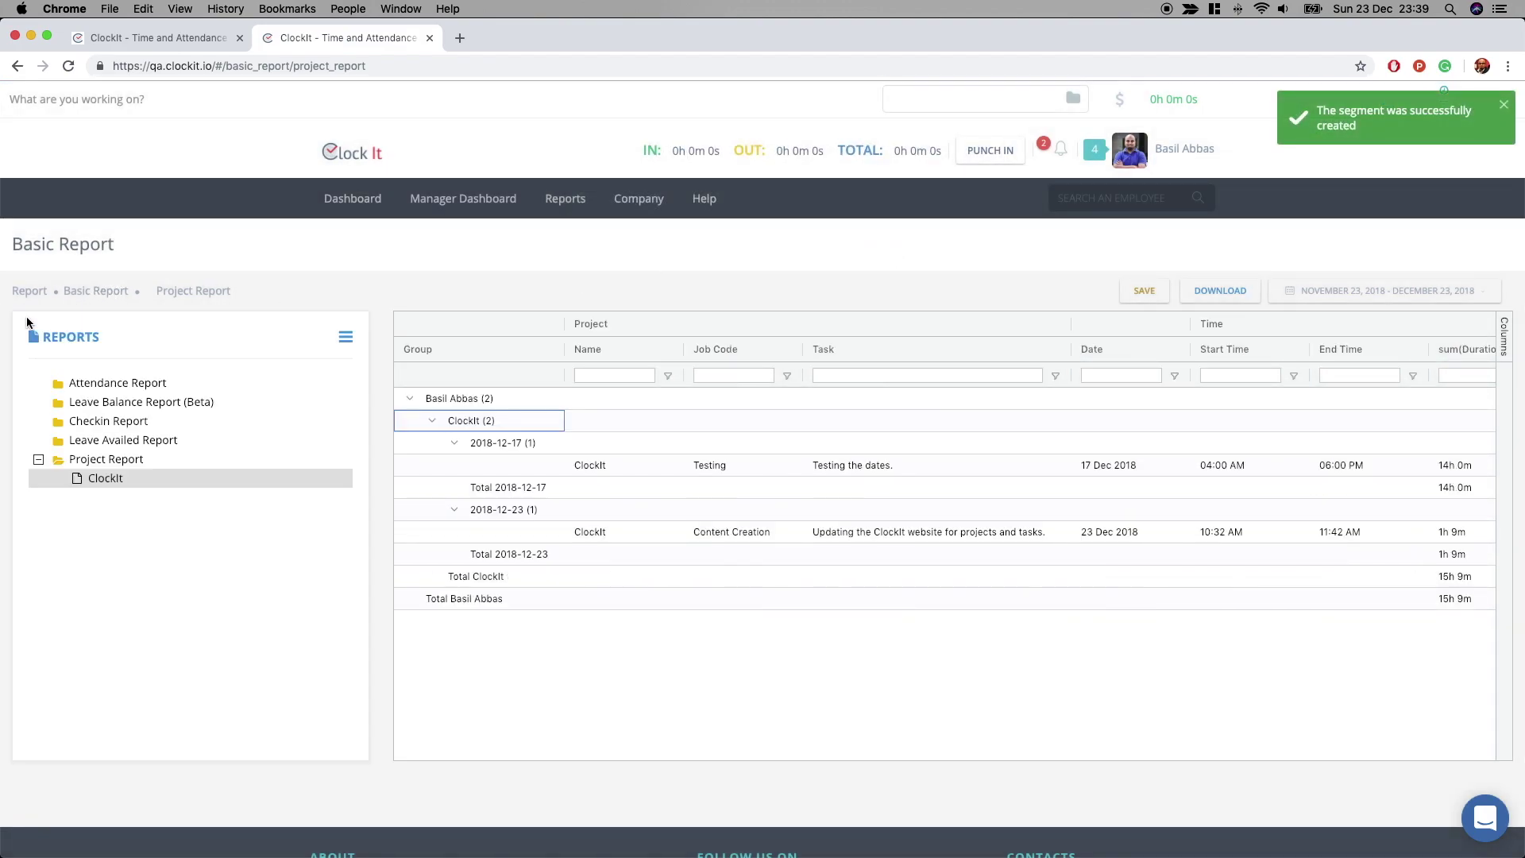
- Open the saved ClockIt segment of the project report with the reports list hidden, and expand its employee and project groups
click(127, 459)
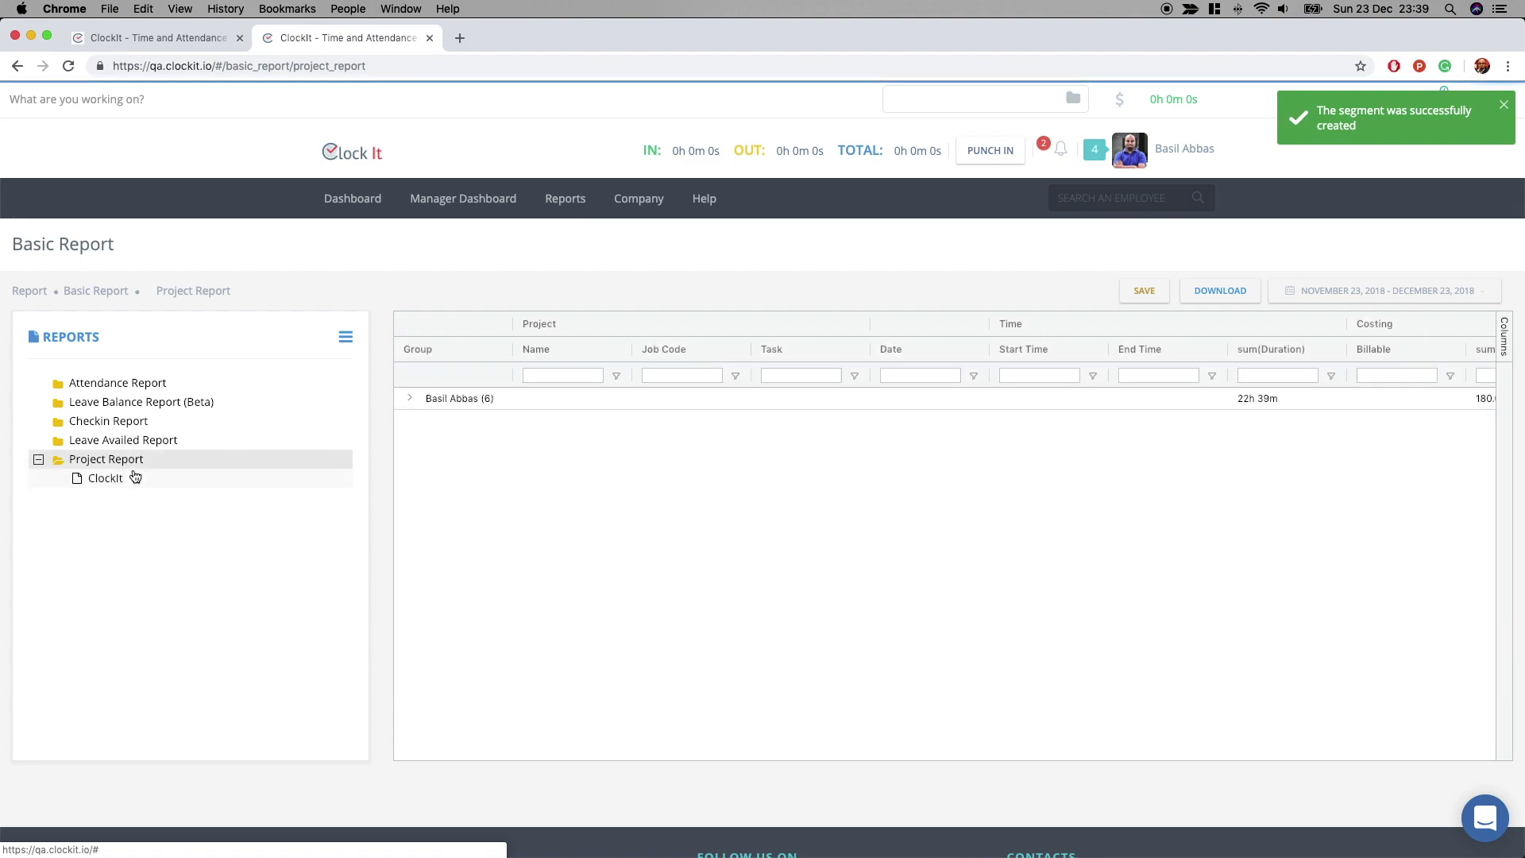
click(136, 476)
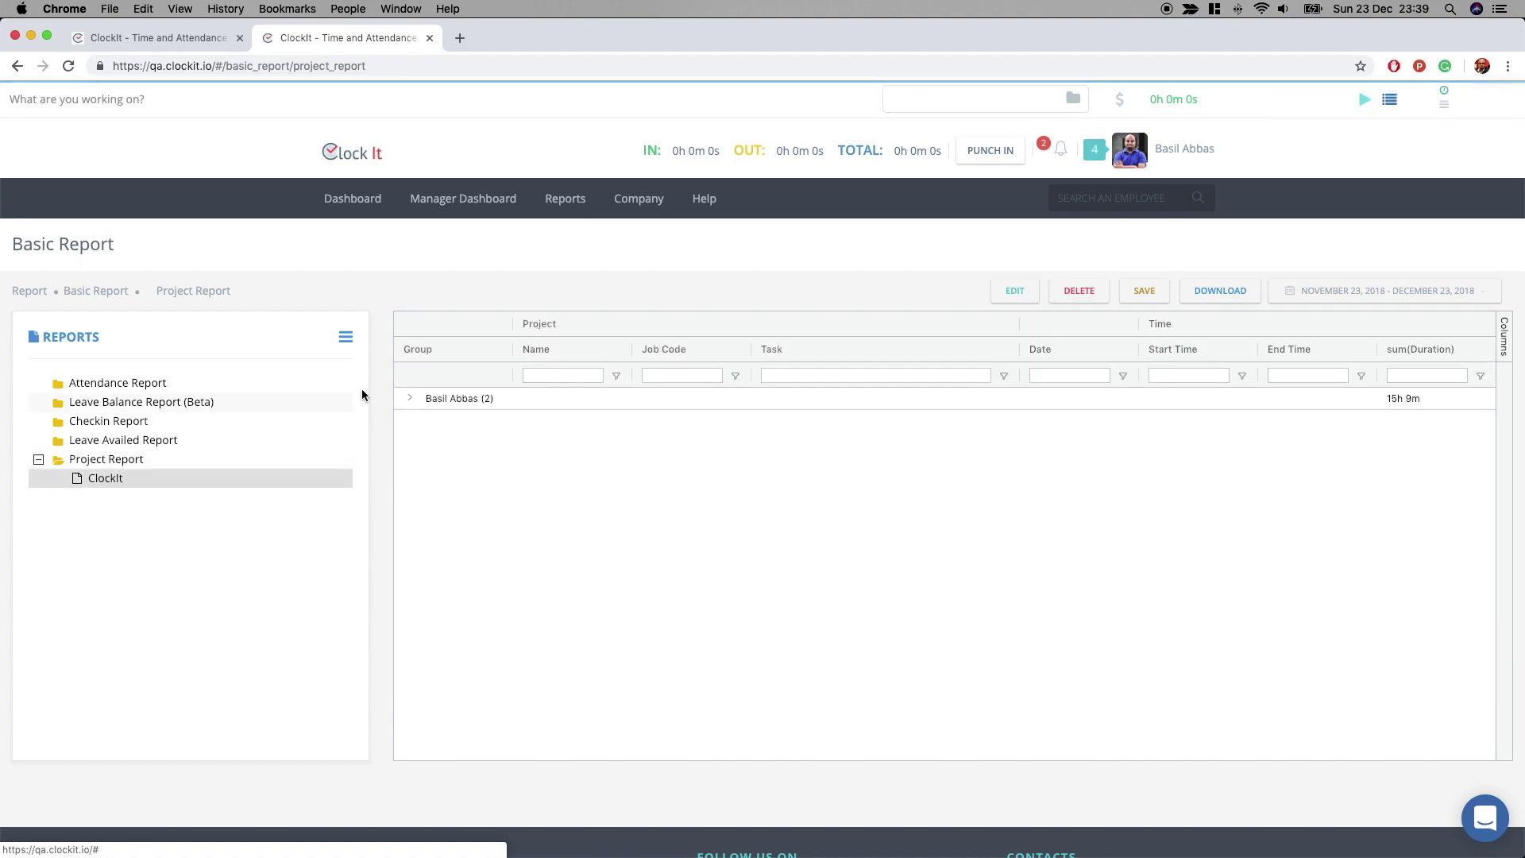
click(346, 336)
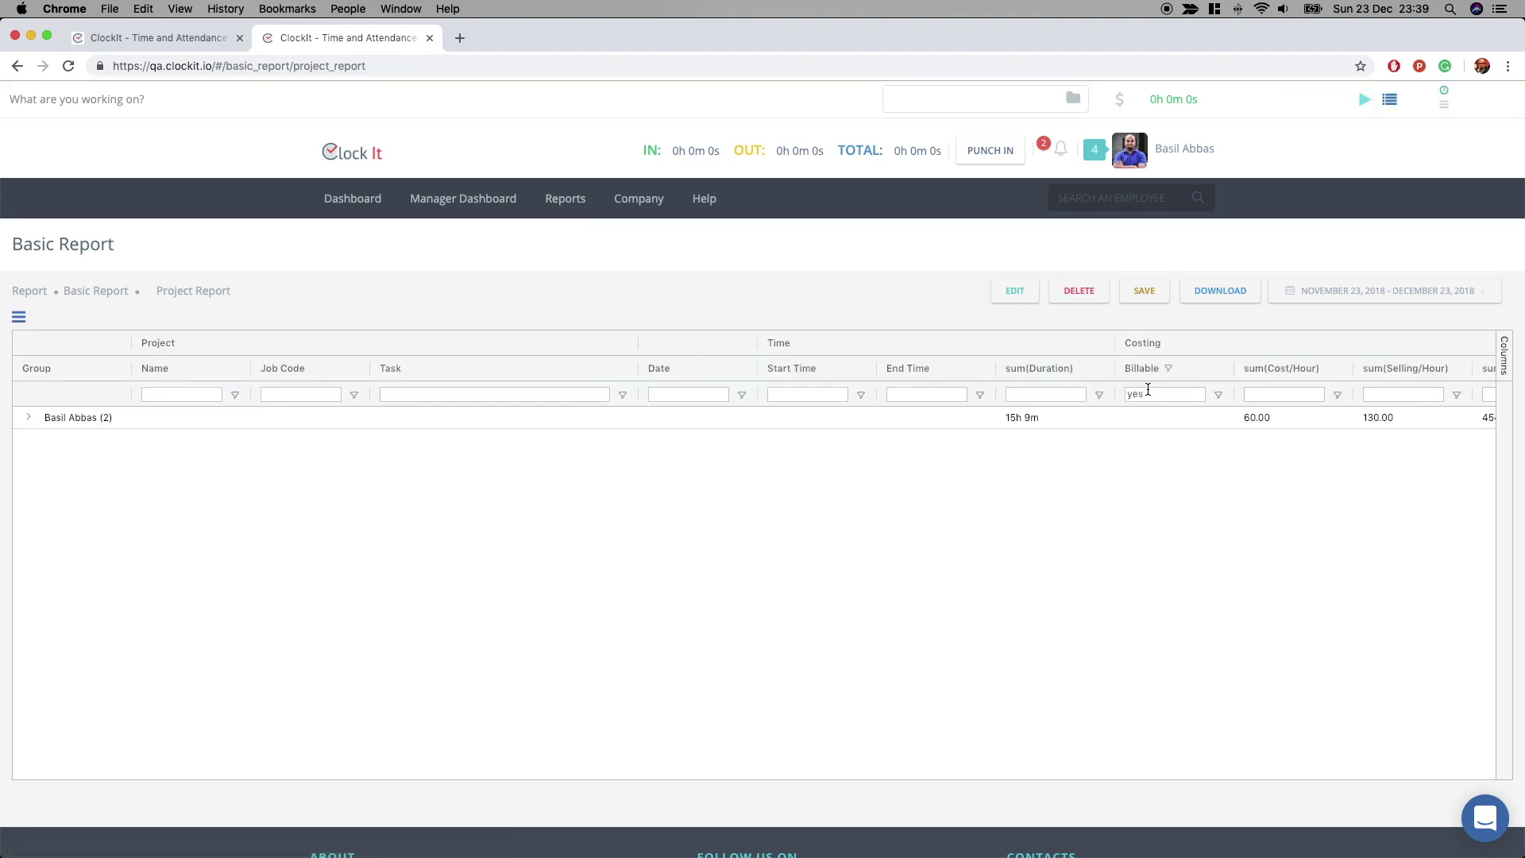
click(29, 418)
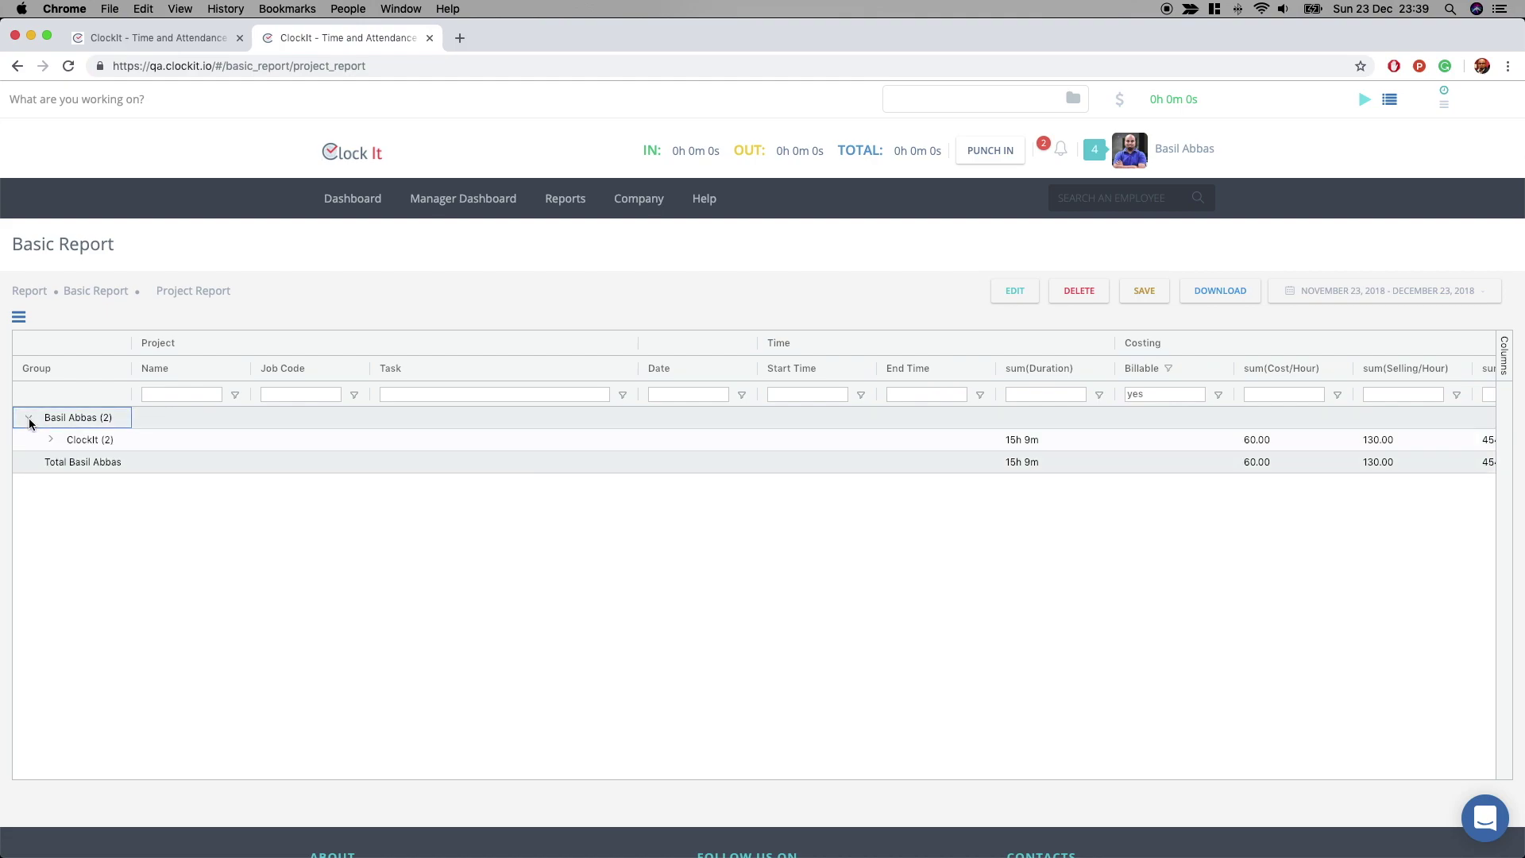
click(51, 440)
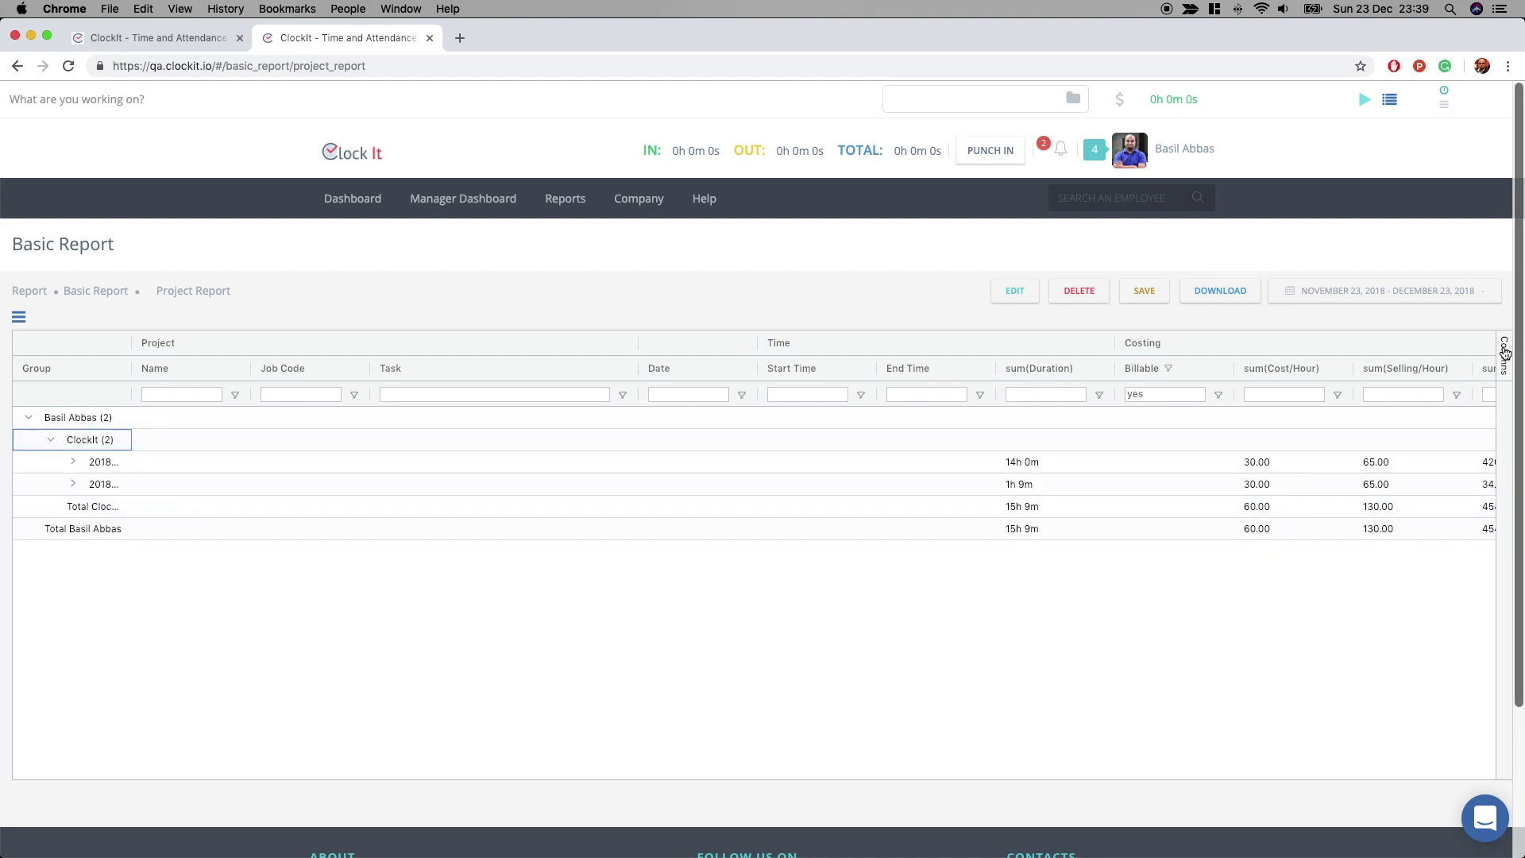
- Add Site to the report's row groups between the employee name and the project name
click(1505, 354)
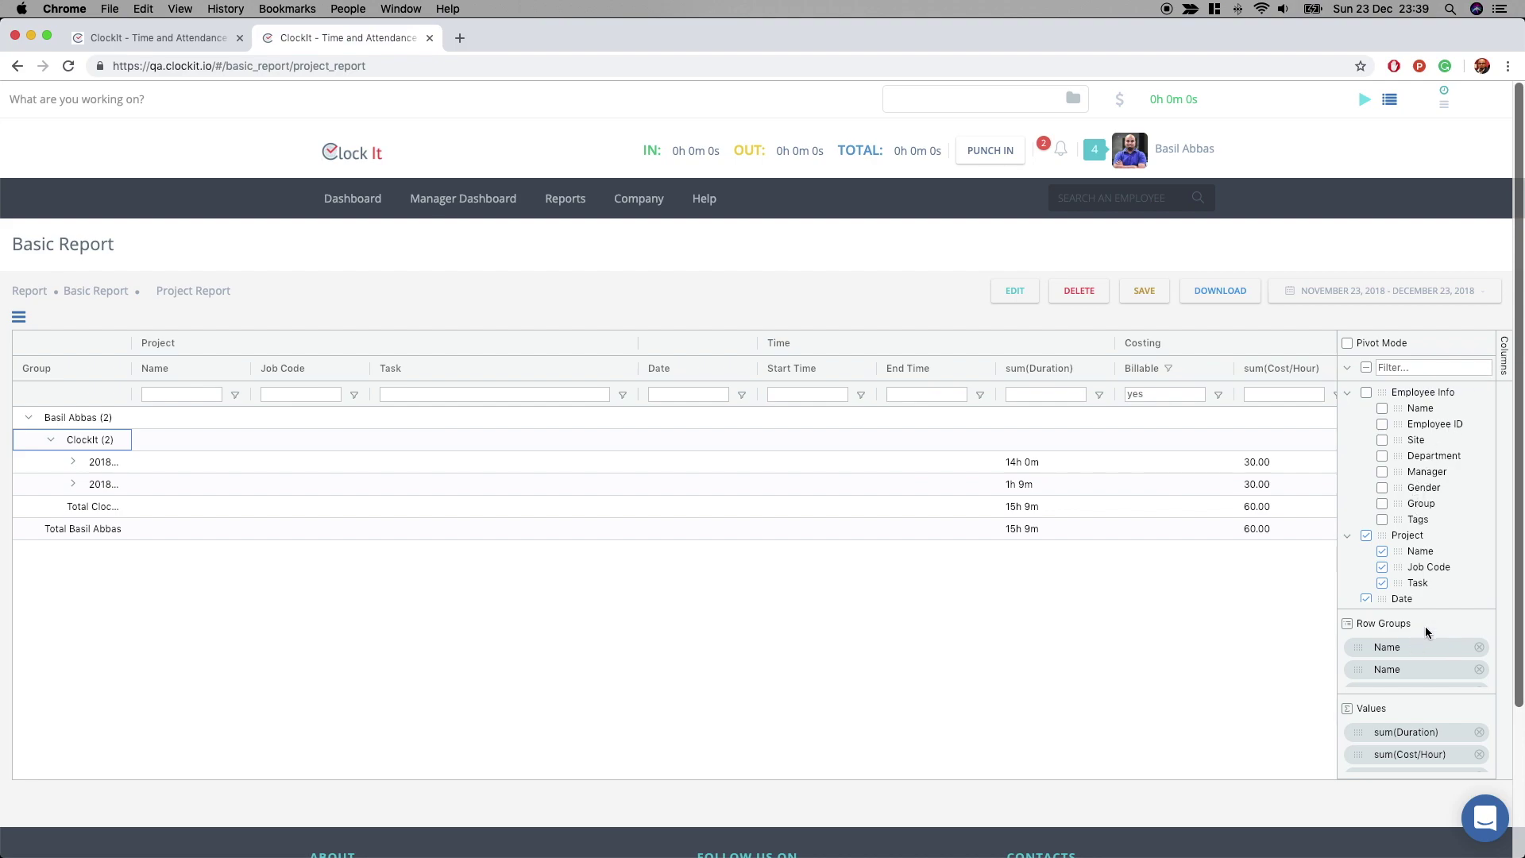
scroll(1425, 628, down, 1)
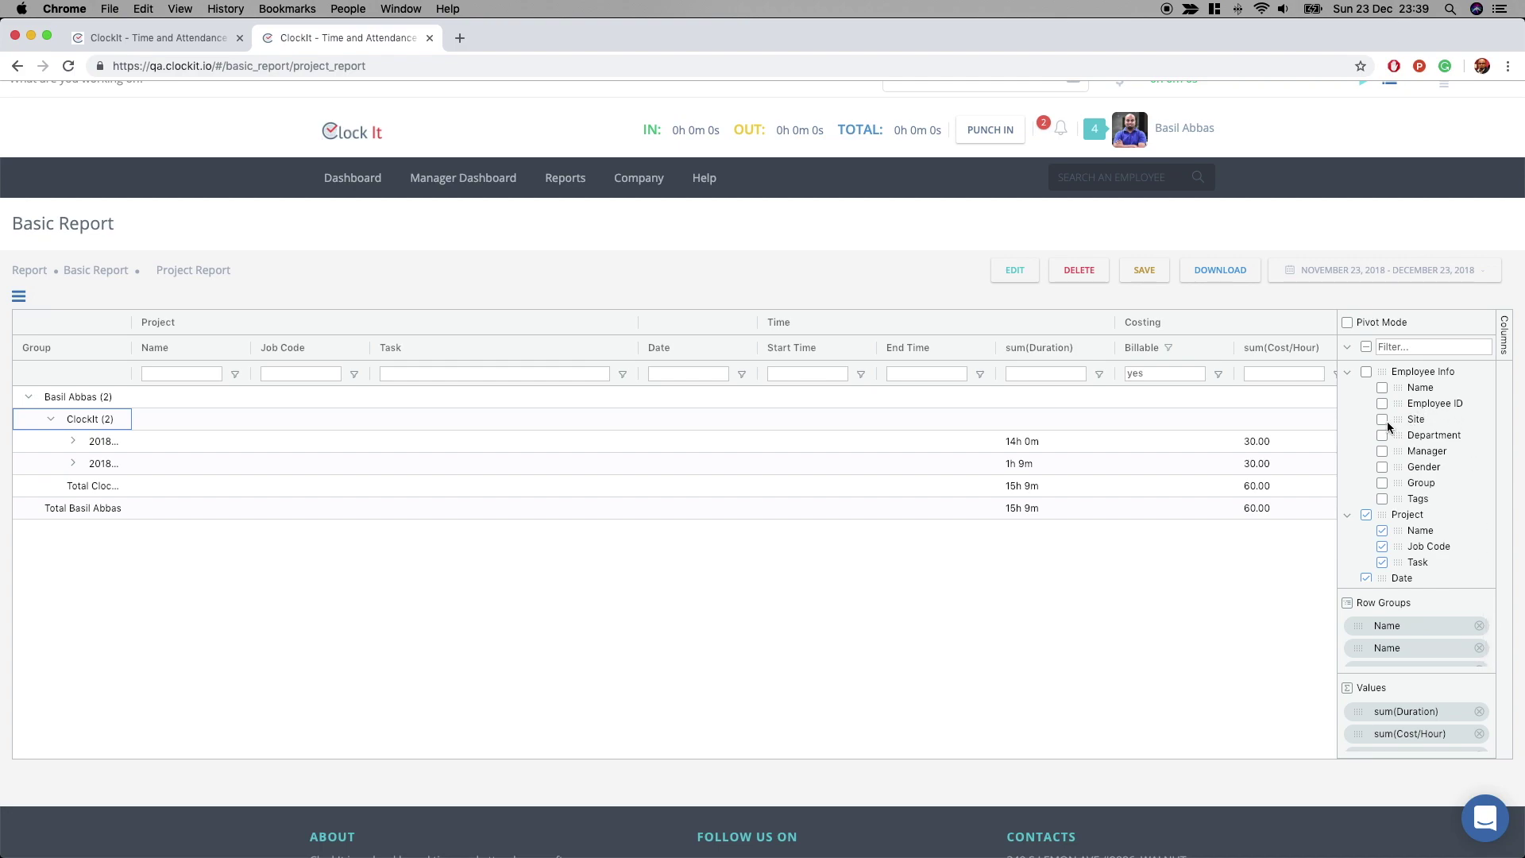
drag(1400, 419, 1420, 650)
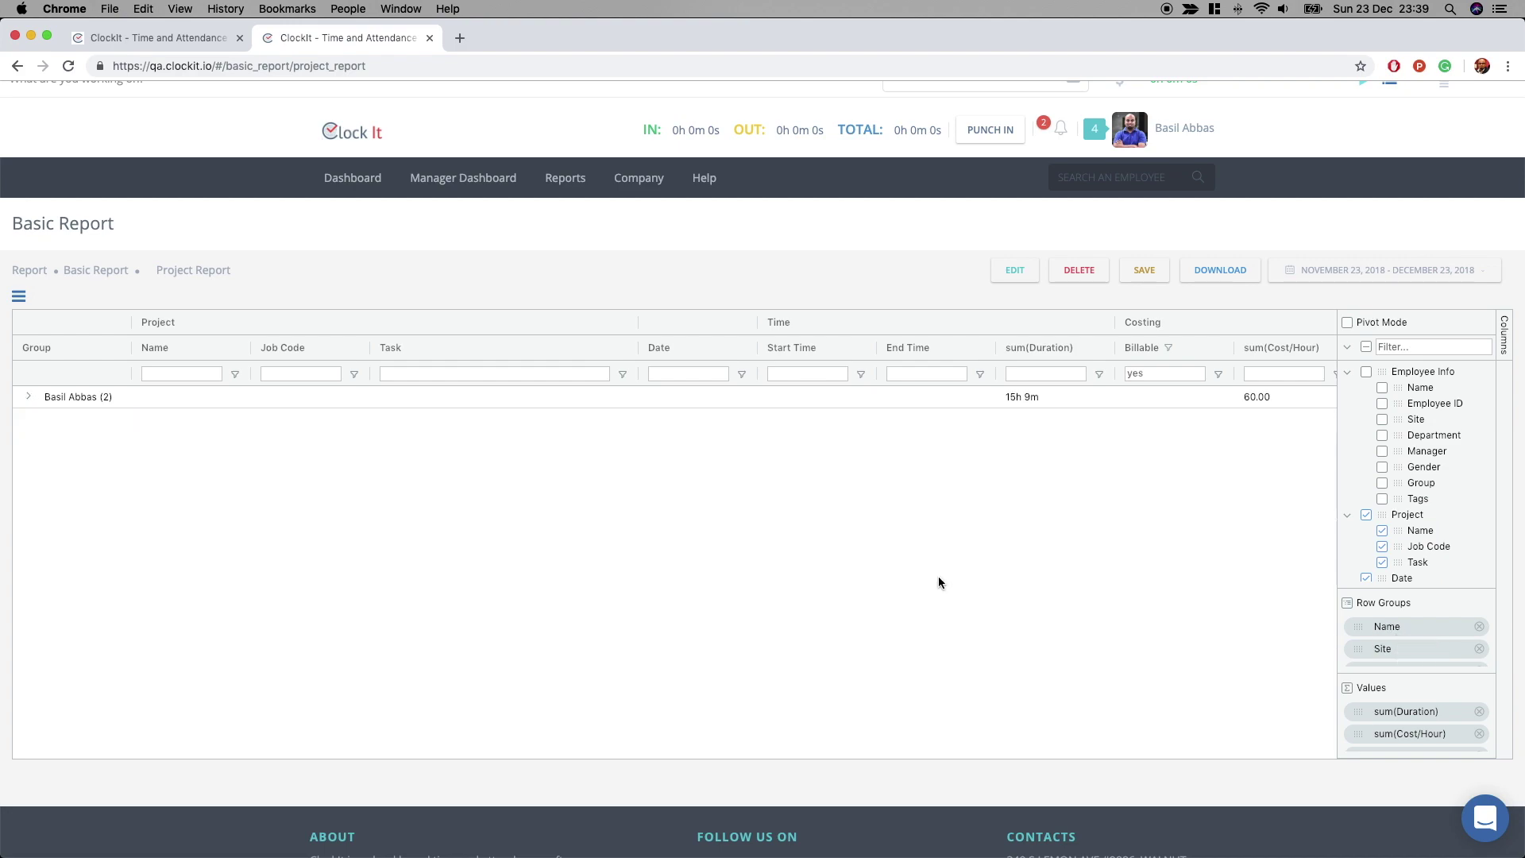
- Expand the employee, TECSOL HO and ClockIt groups in the report and autosize the Group column
click(29, 399)
click(29, 399)
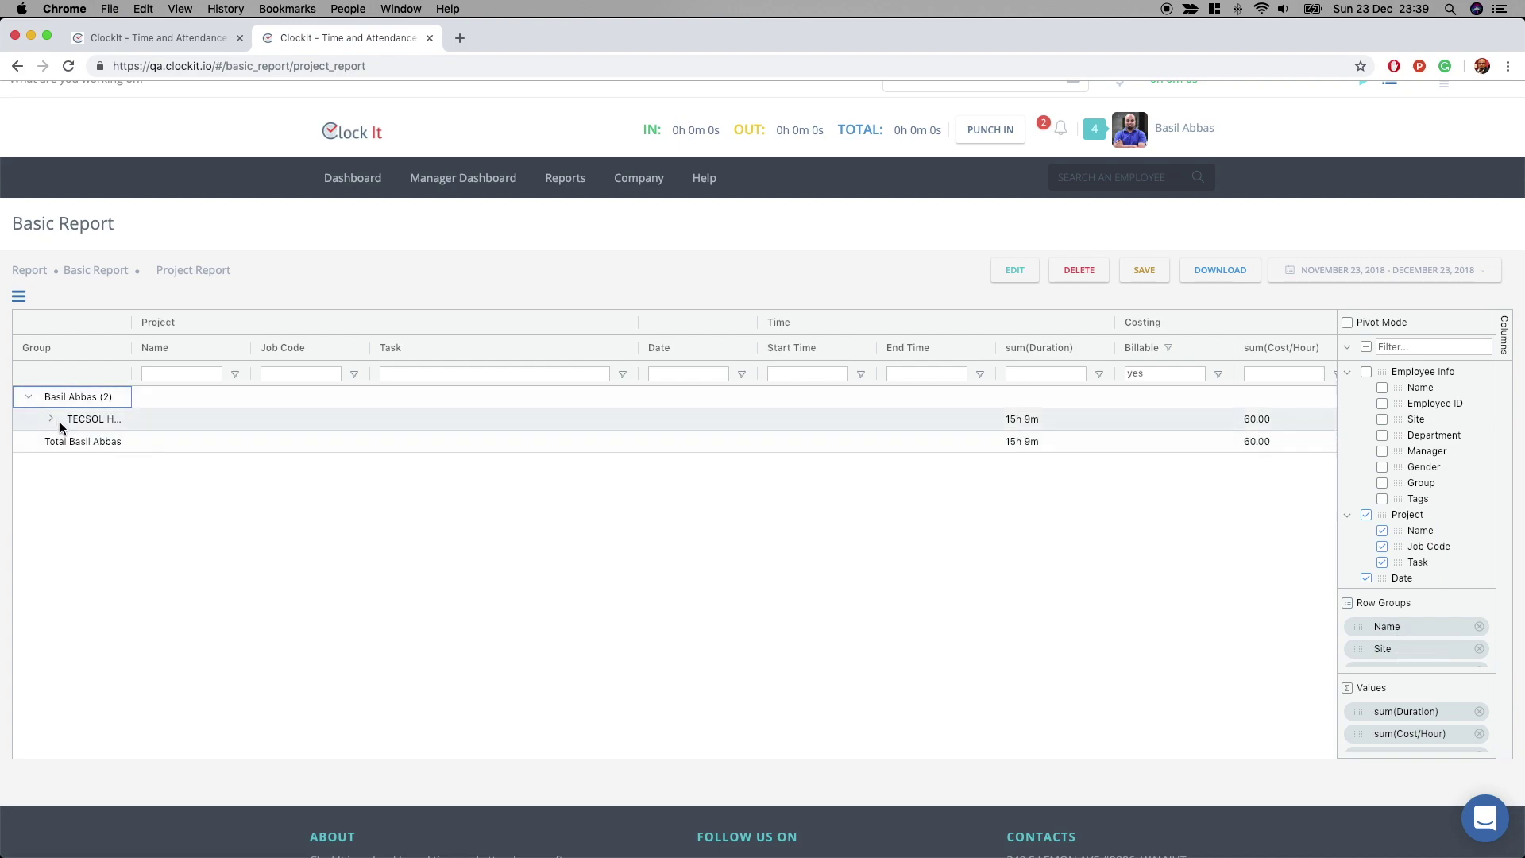
click(115, 350)
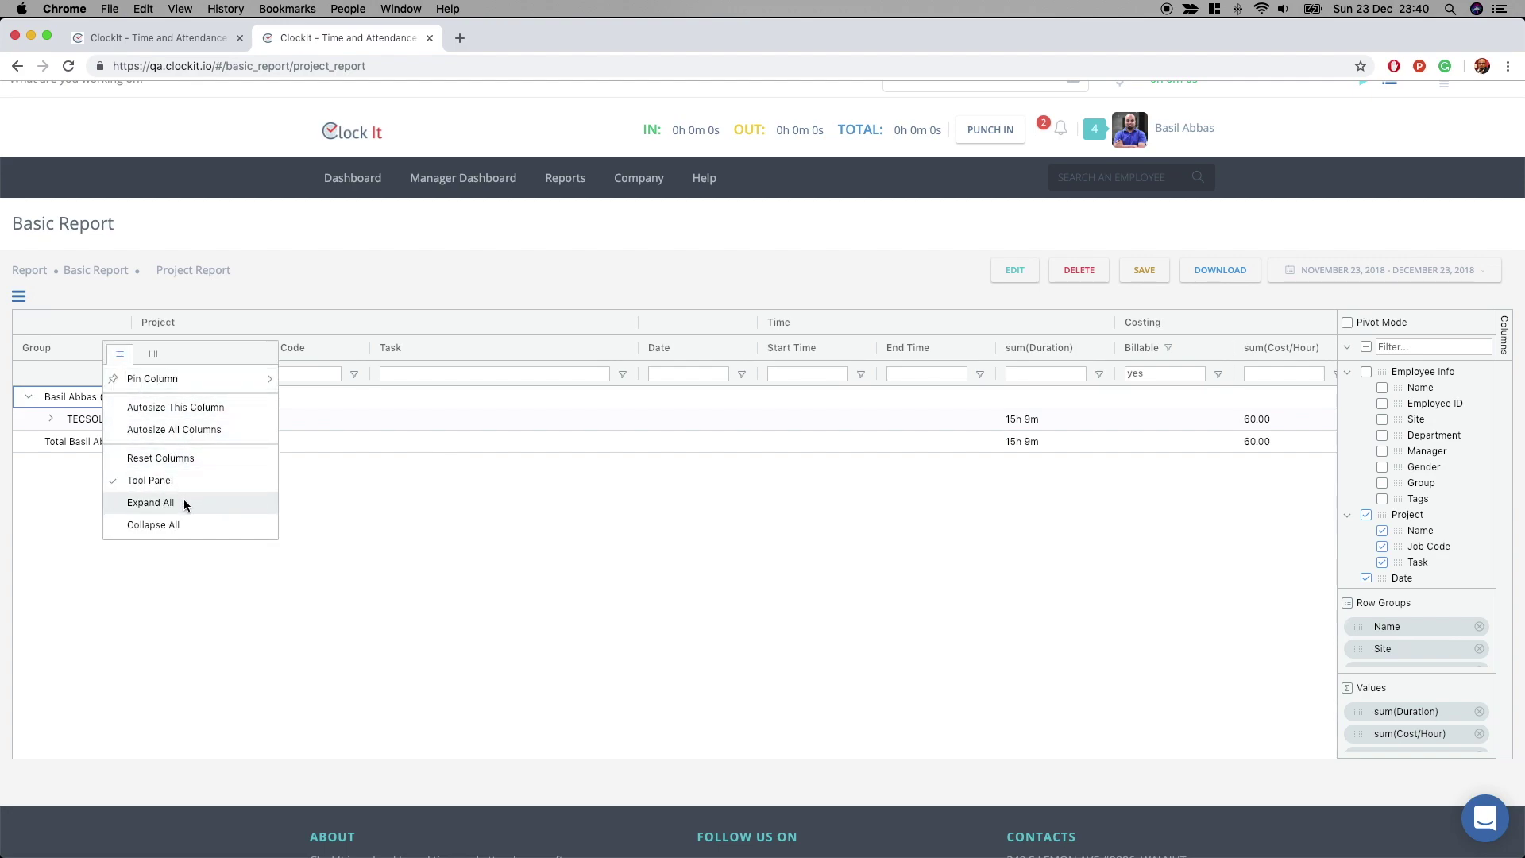
click(189, 408)
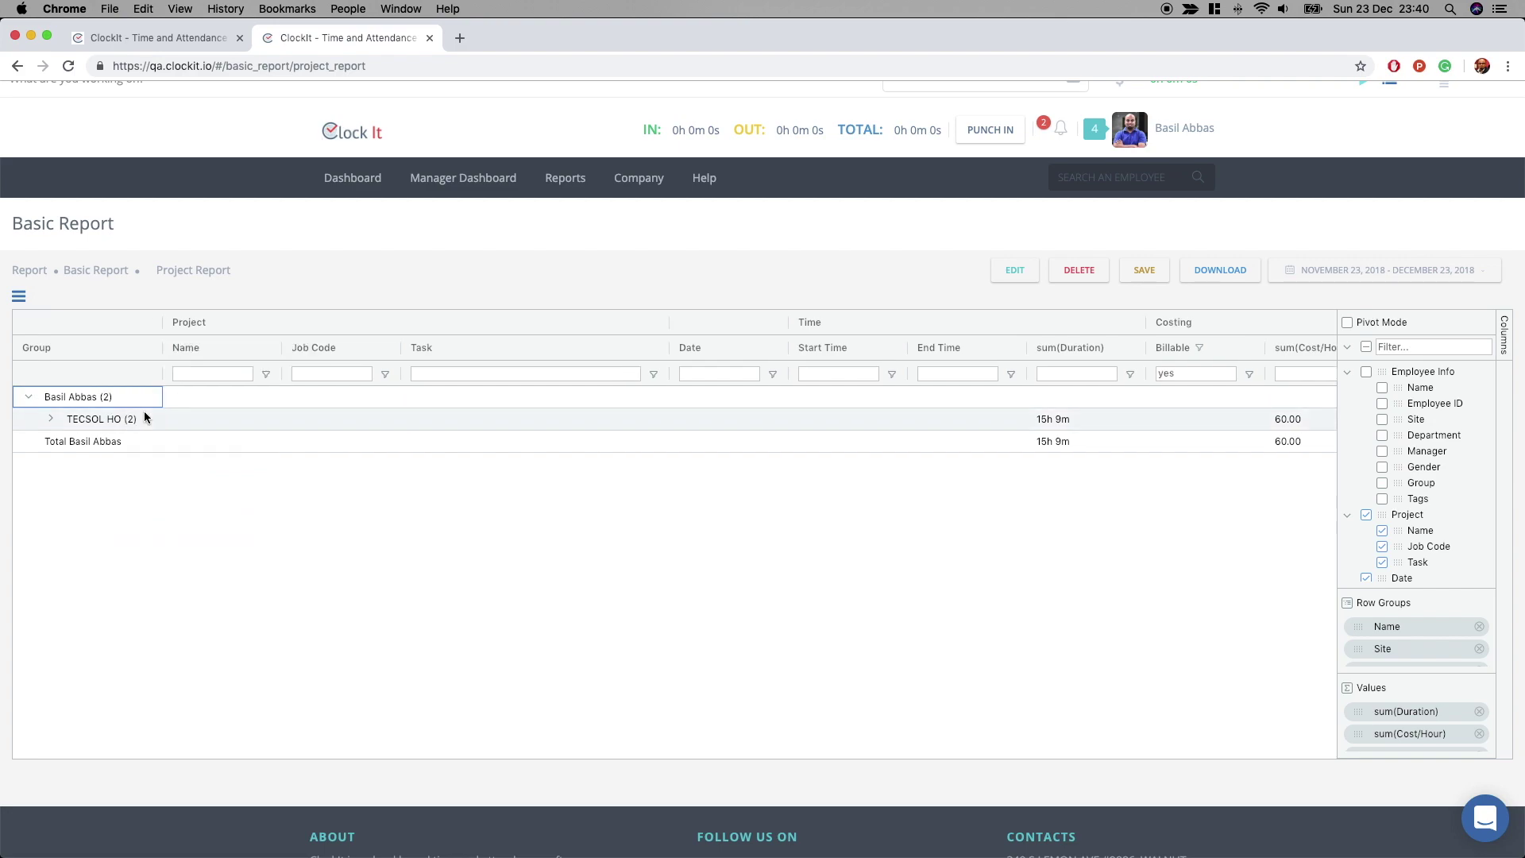
click(50, 419)
click(73, 441)
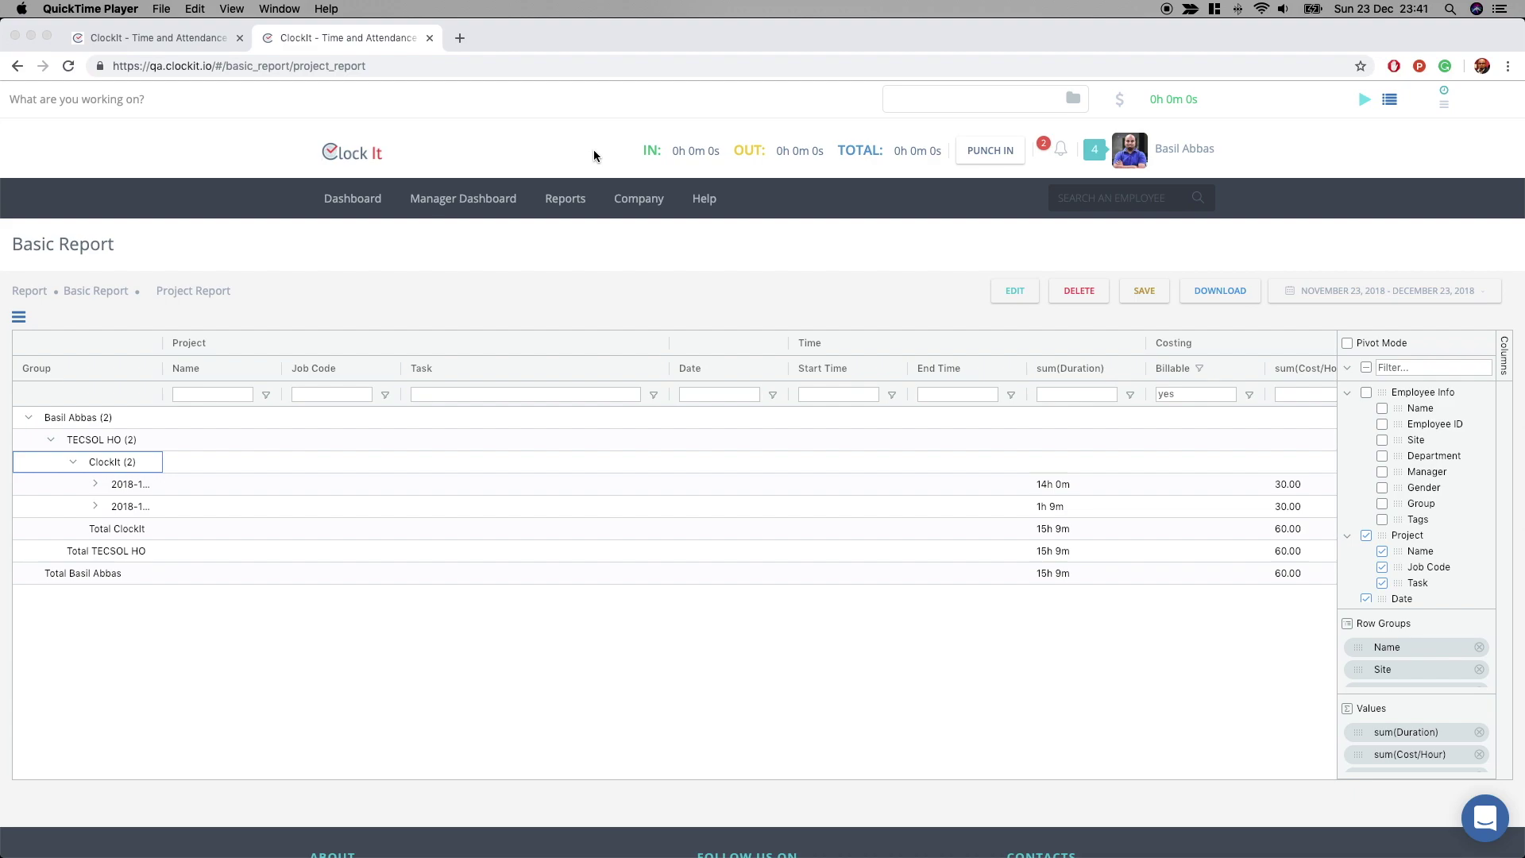
- Enter "Manual task demo" as the task description in the tracker and assign it to ClockIt - Testing
click(562, 103)
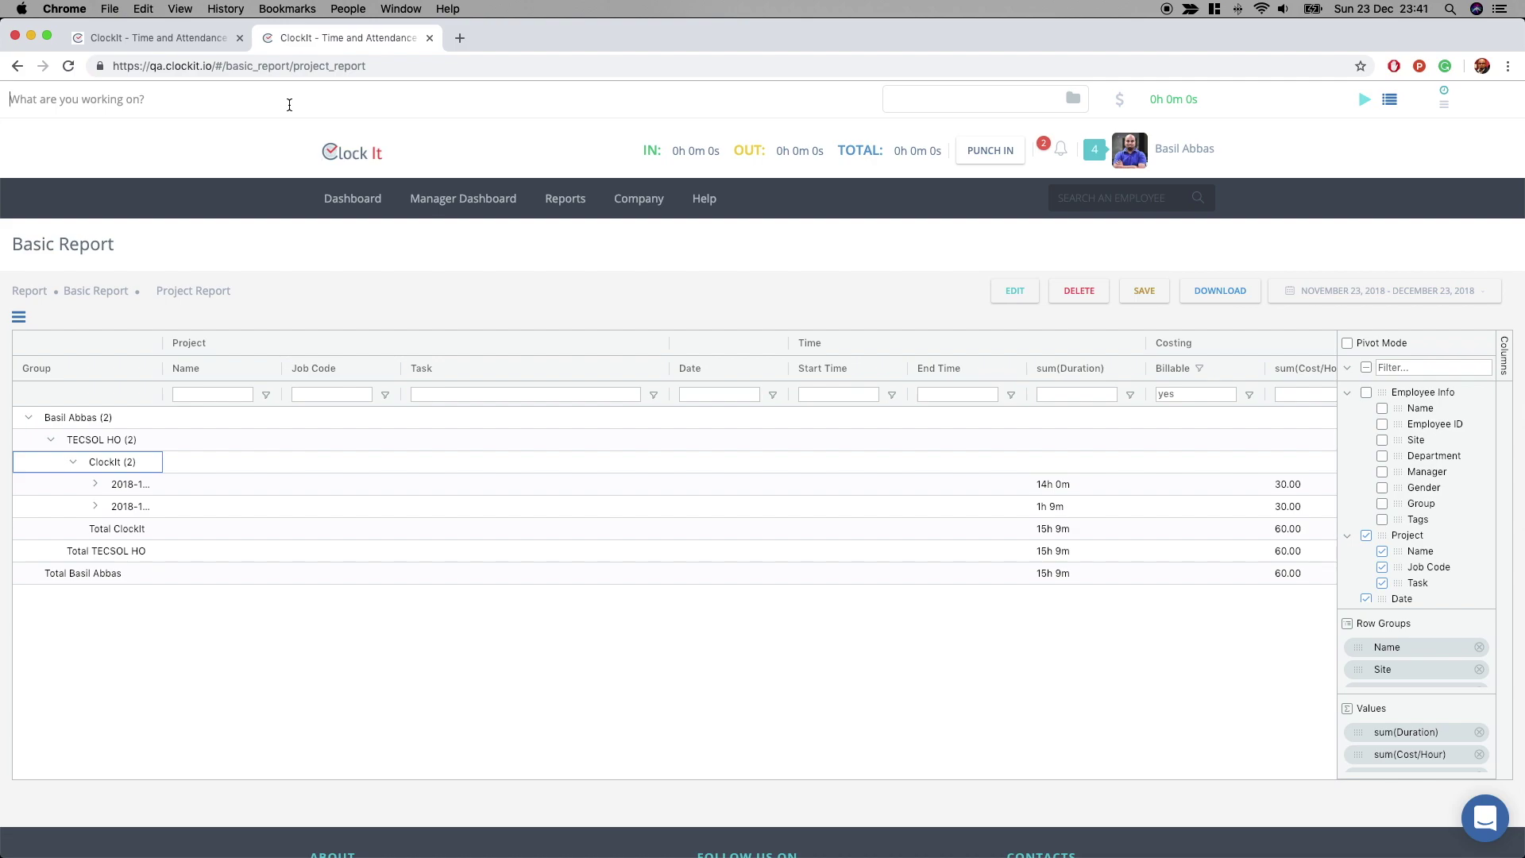
text(Manual task demo)
click(1017, 104)
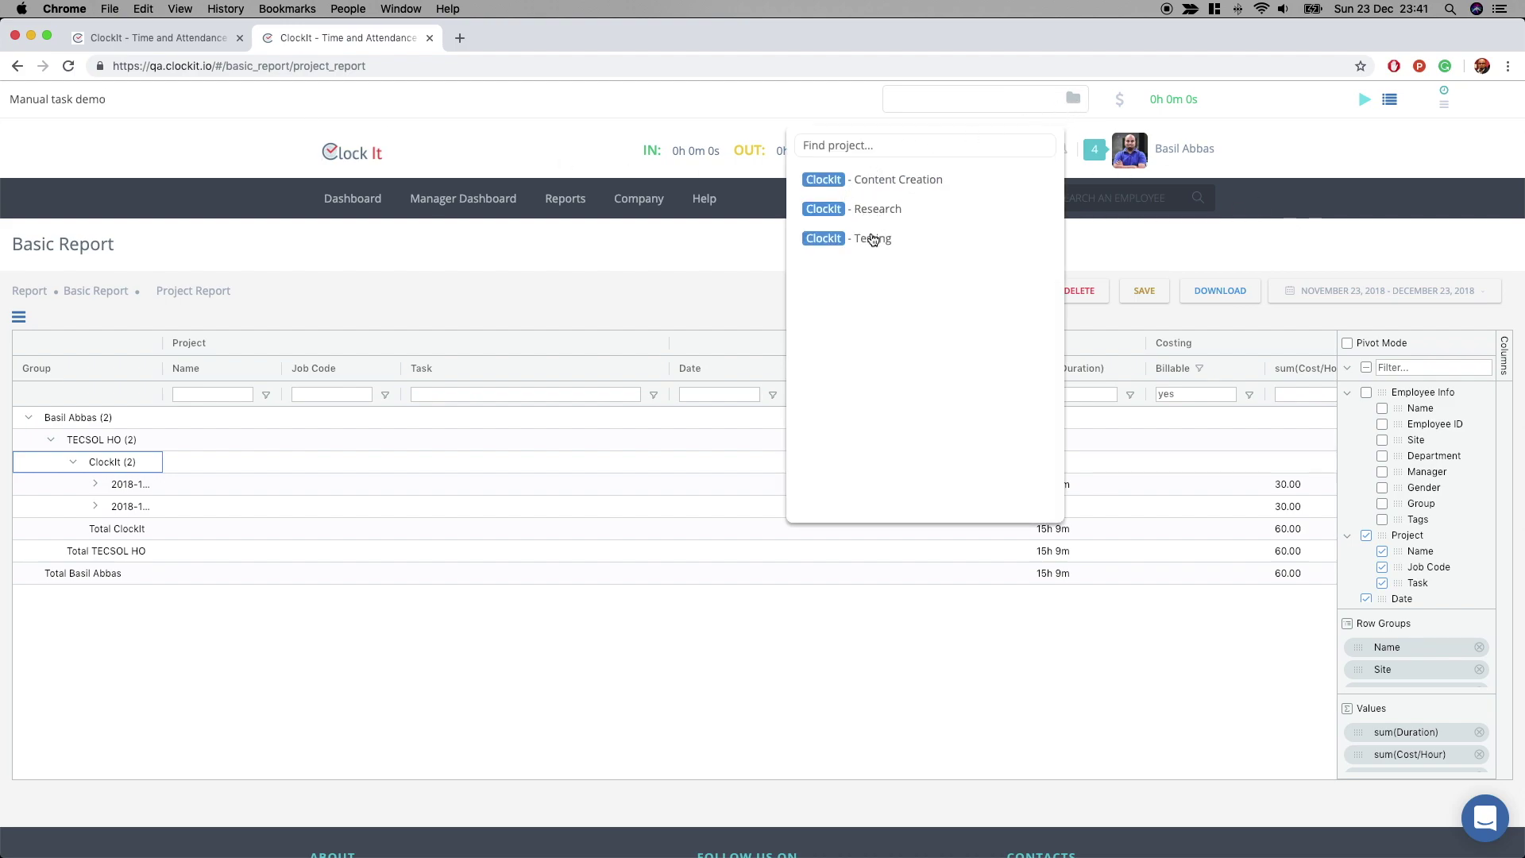
click(873, 238)
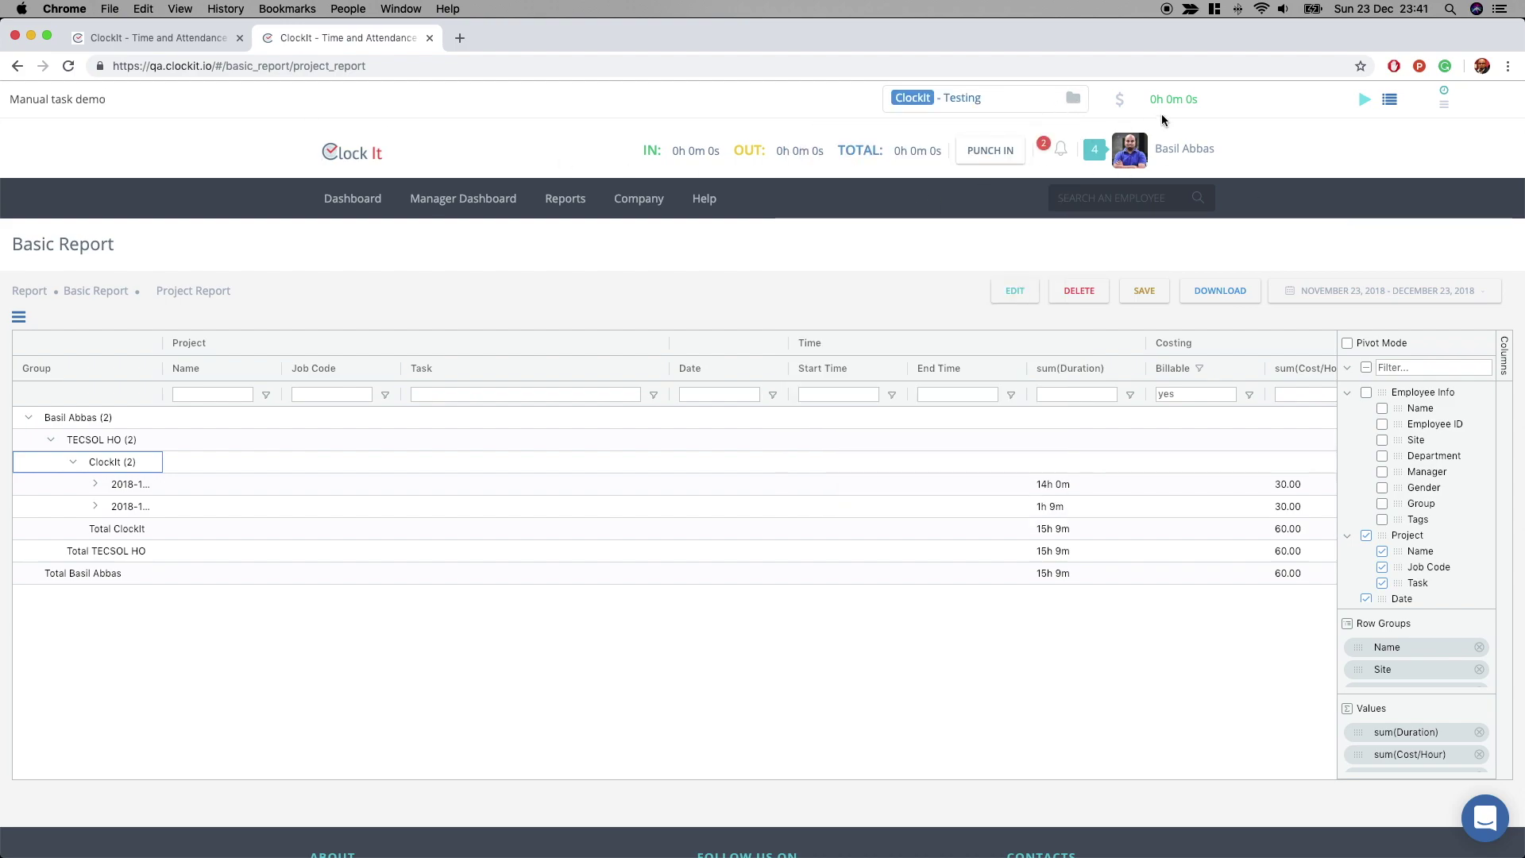
- Switch the task tracker to manual time entry and set the start to 23 December 2018, 09:00
click(1446, 105)
click(1190, 108)
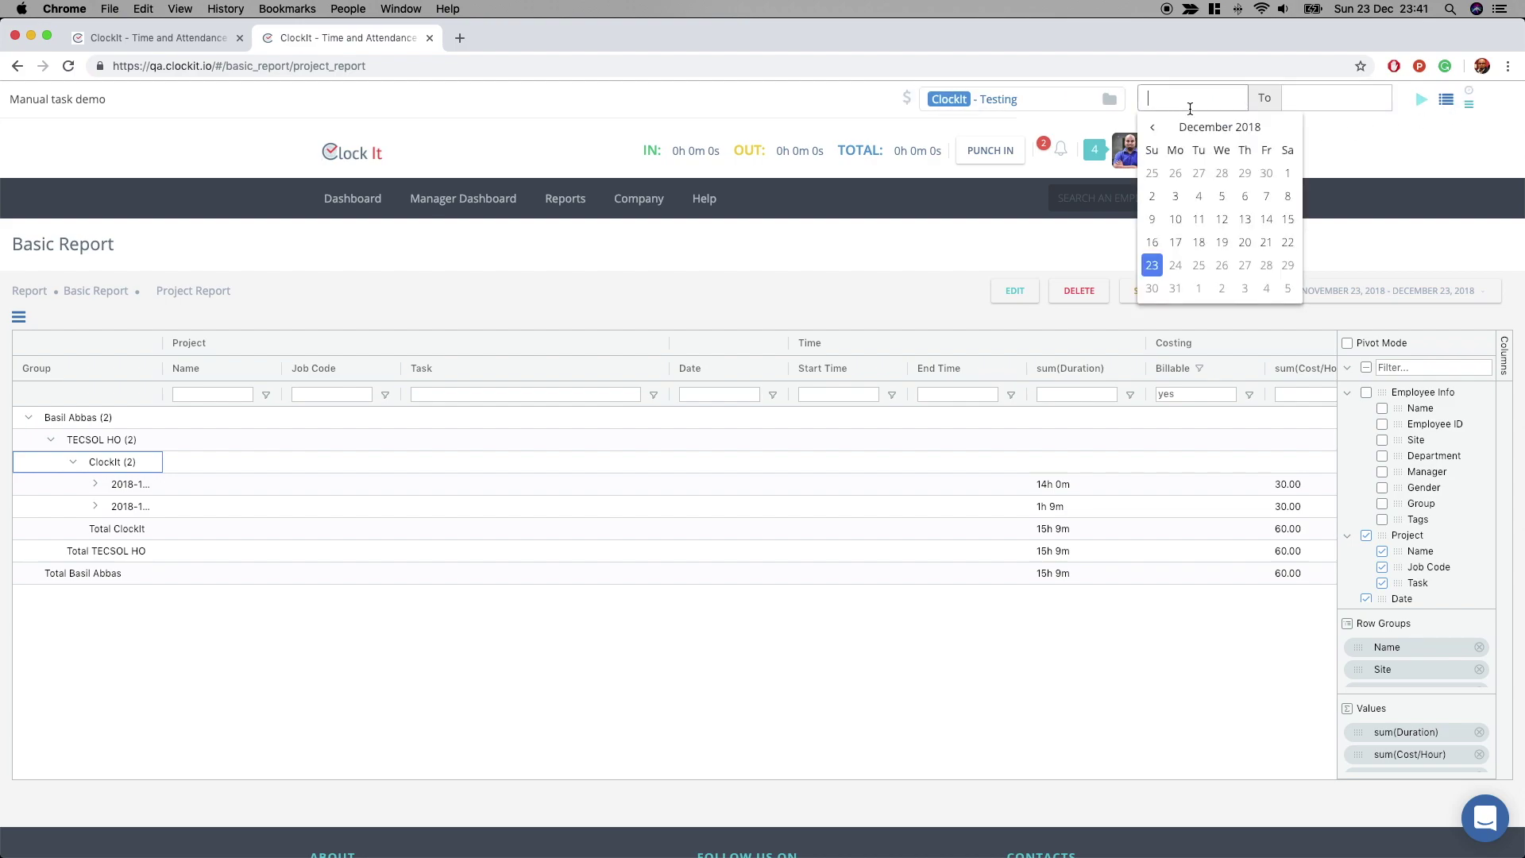
click(1151, 265)
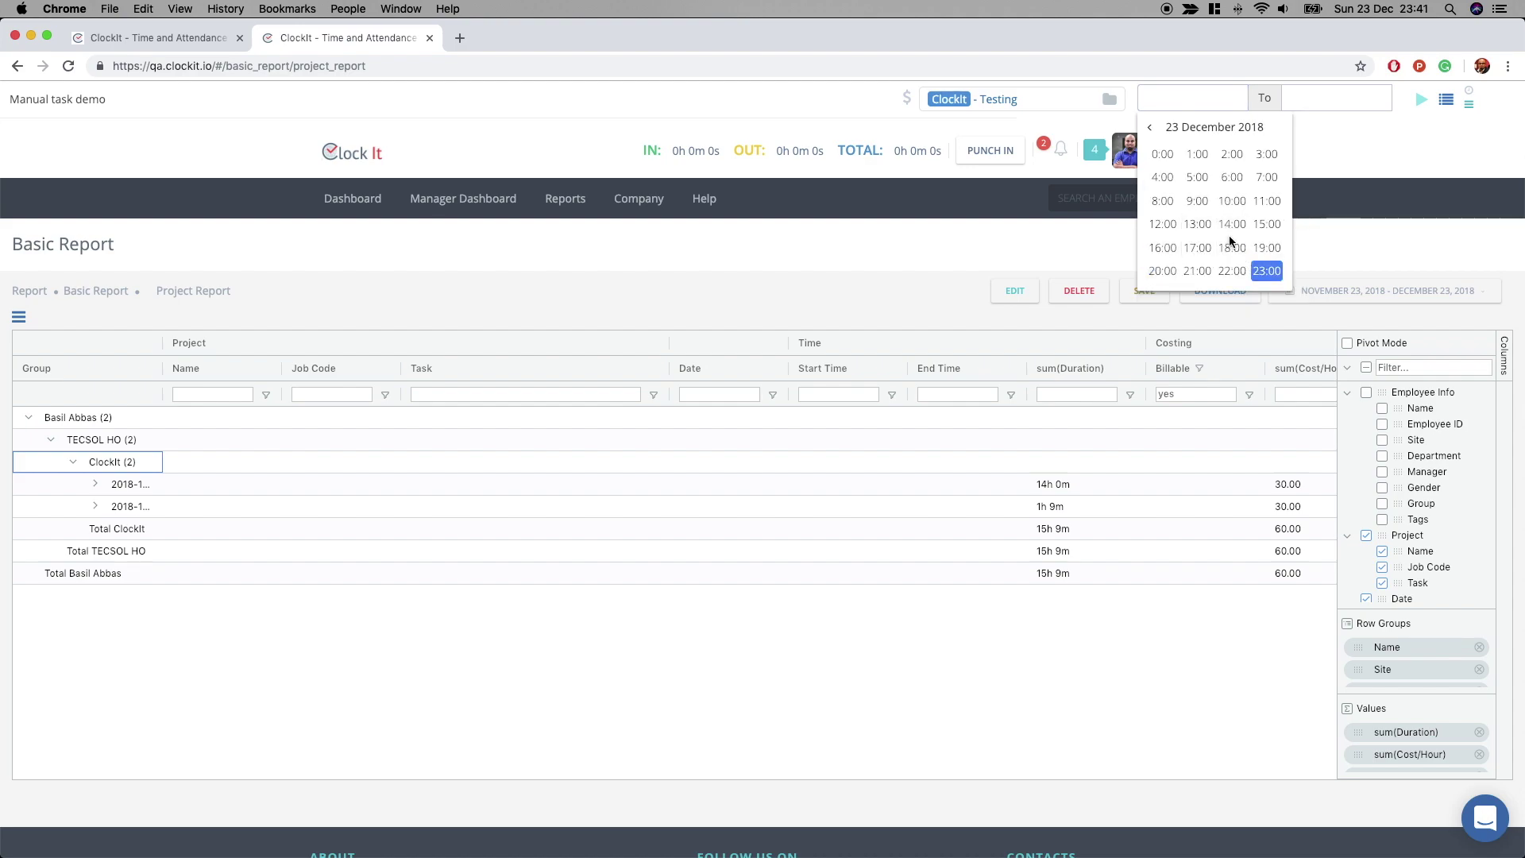
click(1197, 201)
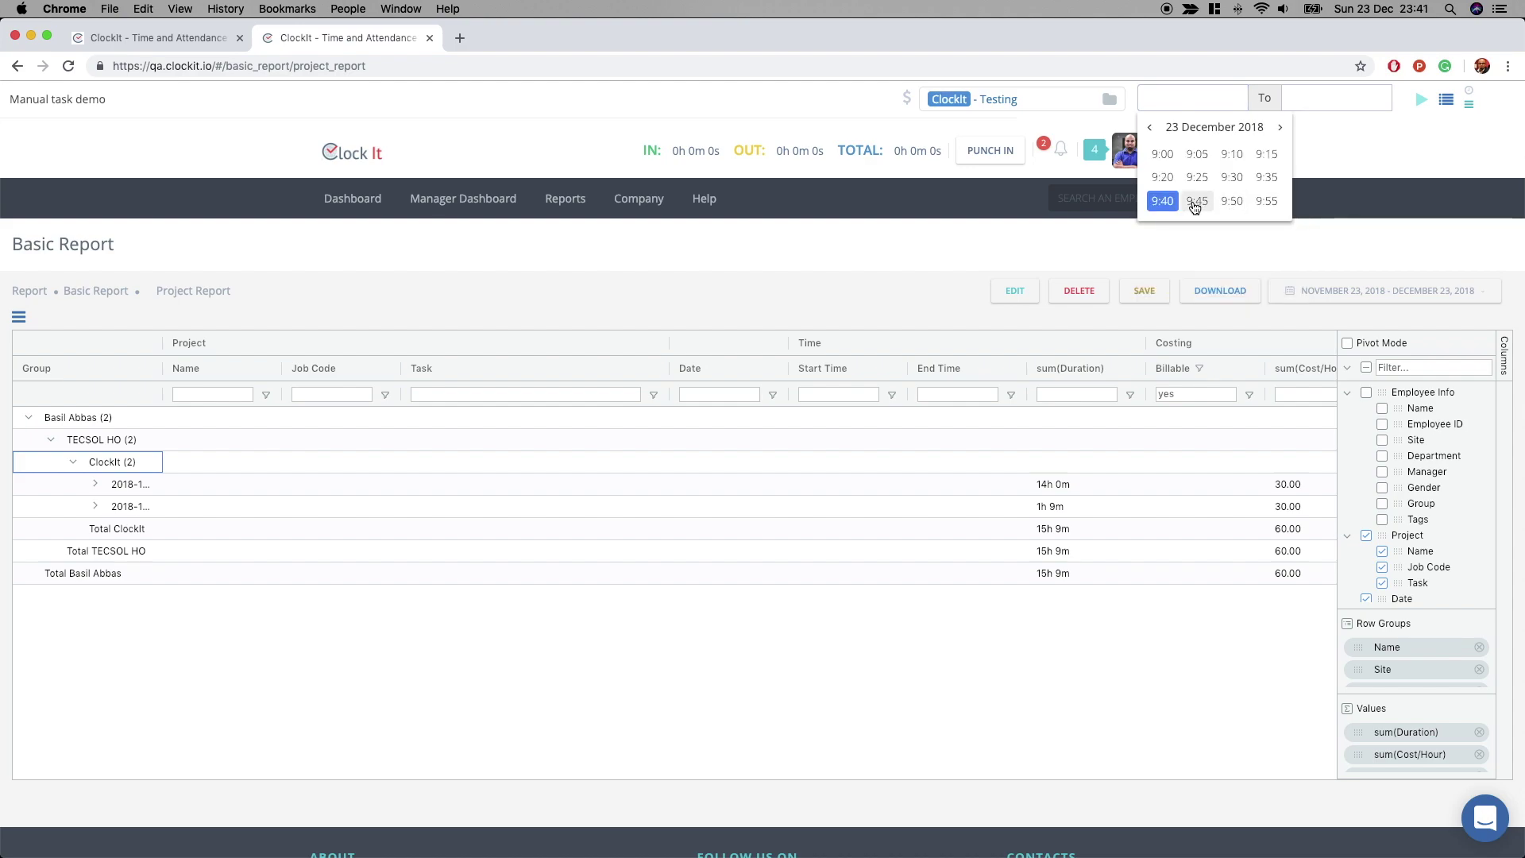
click(1163, 154)
- Set the manual task's end to 23 December 2018, 18:00, and save it, ending on the list of tracked tasks
click(1339, 94)
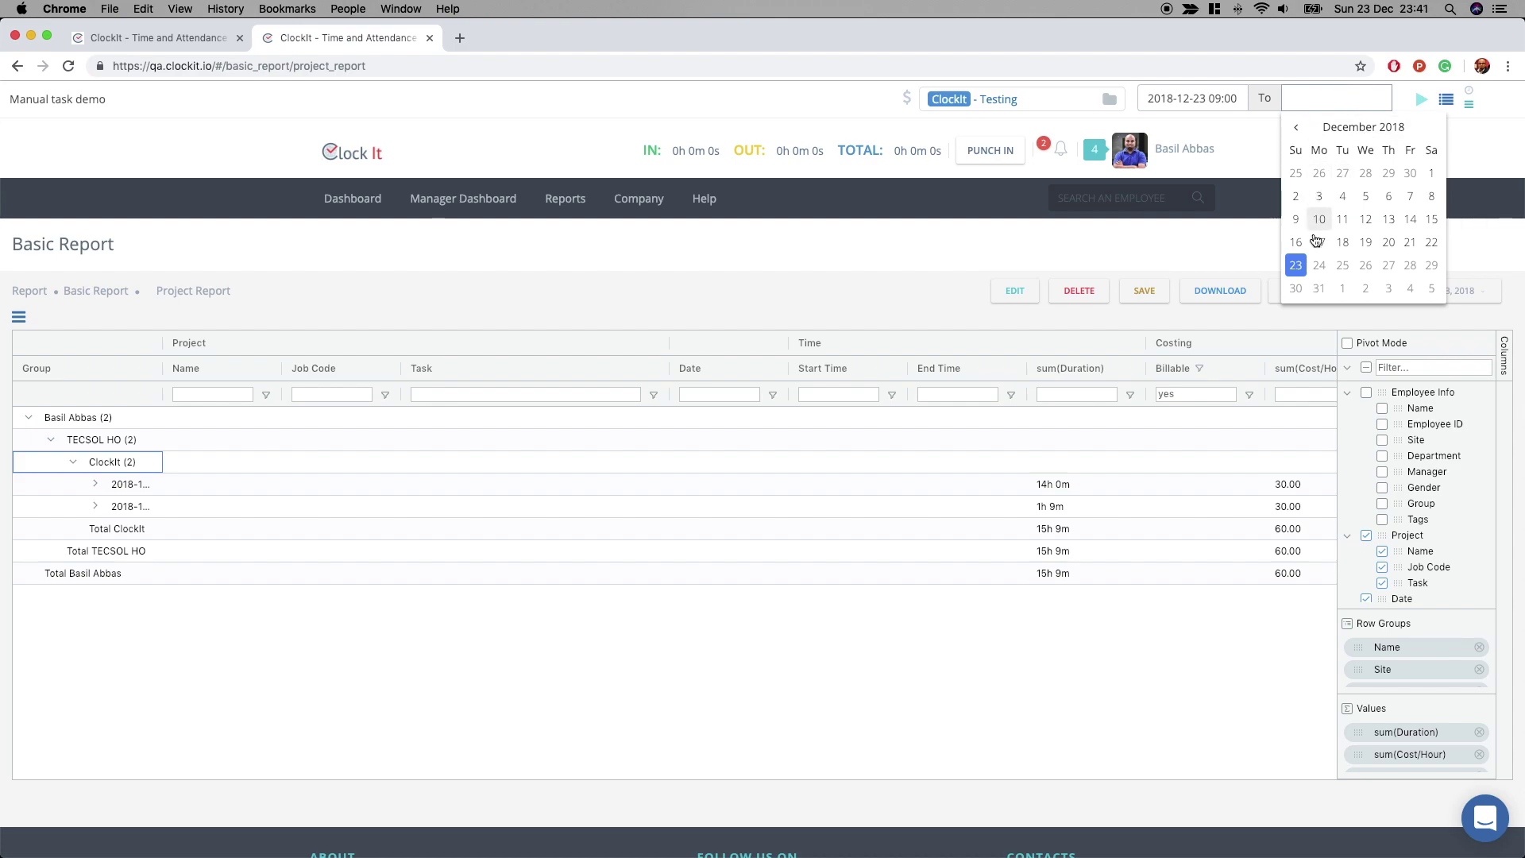
click(1296, 265)
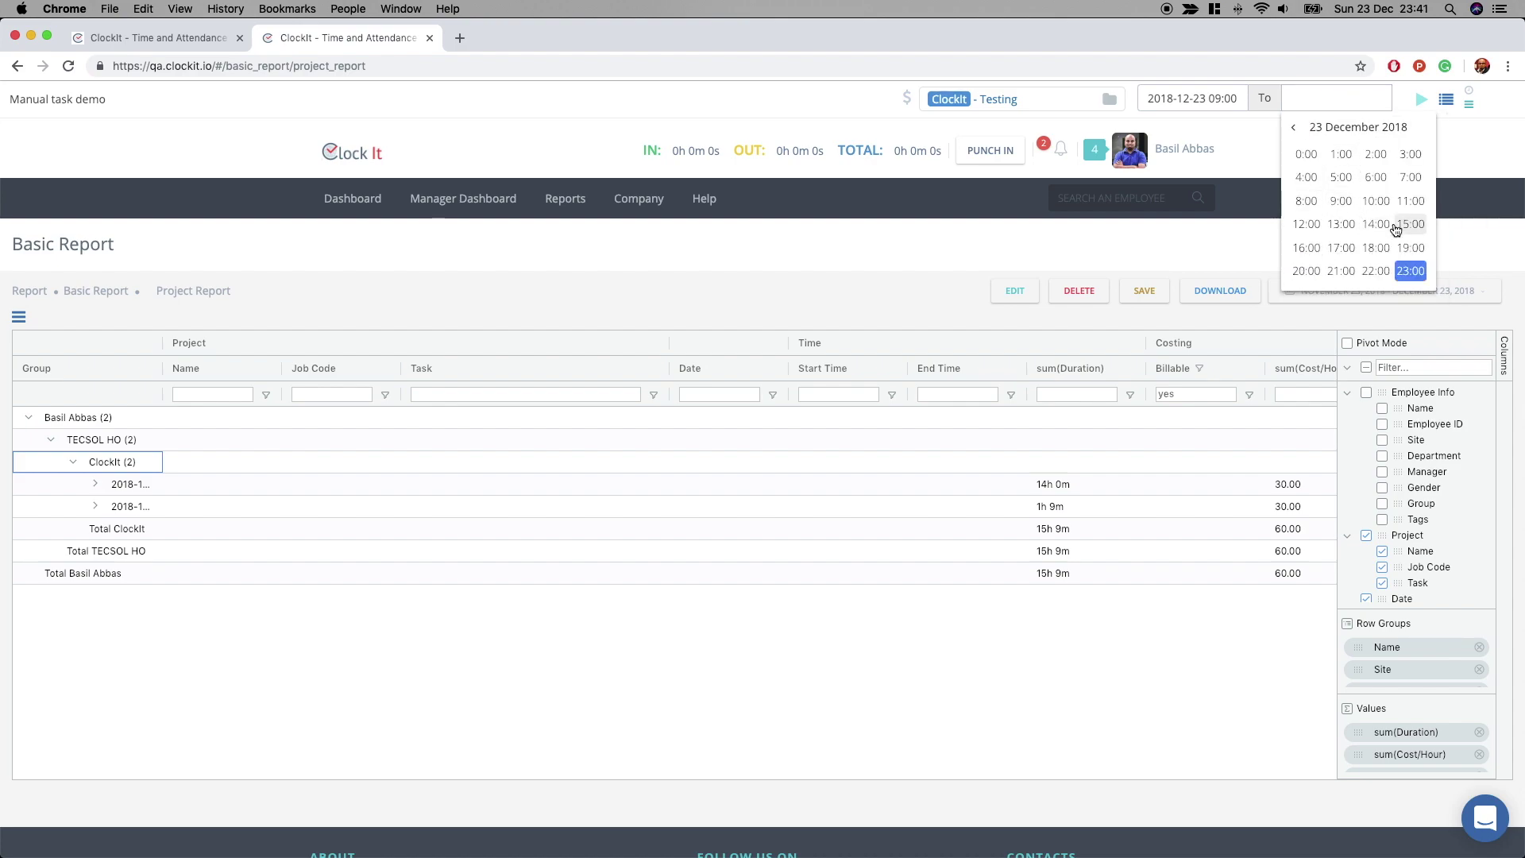
click(1382, 249)
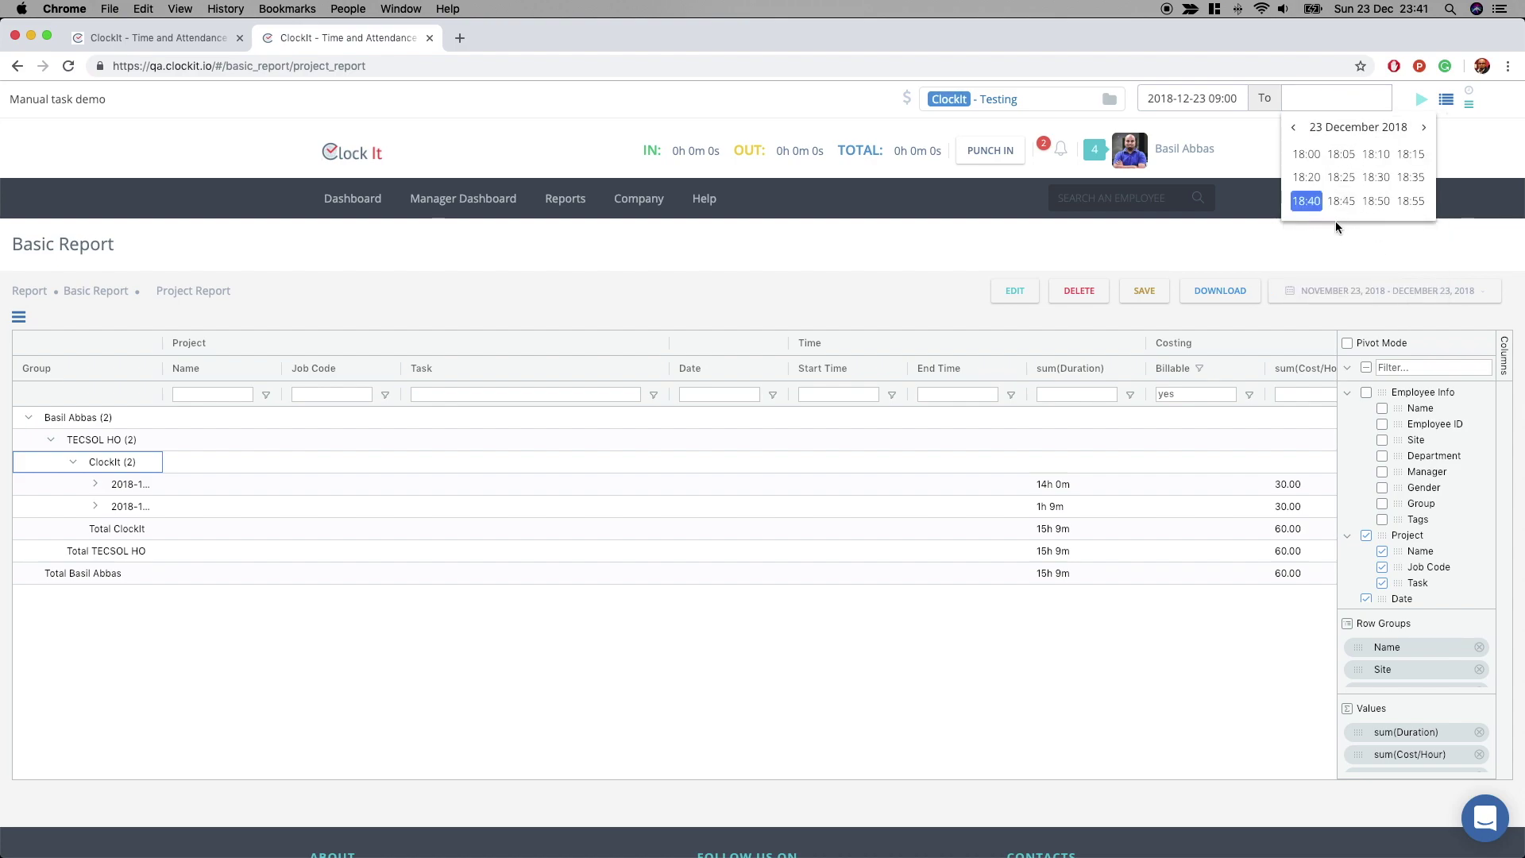
click(1308, 155)
click(1422, 101)
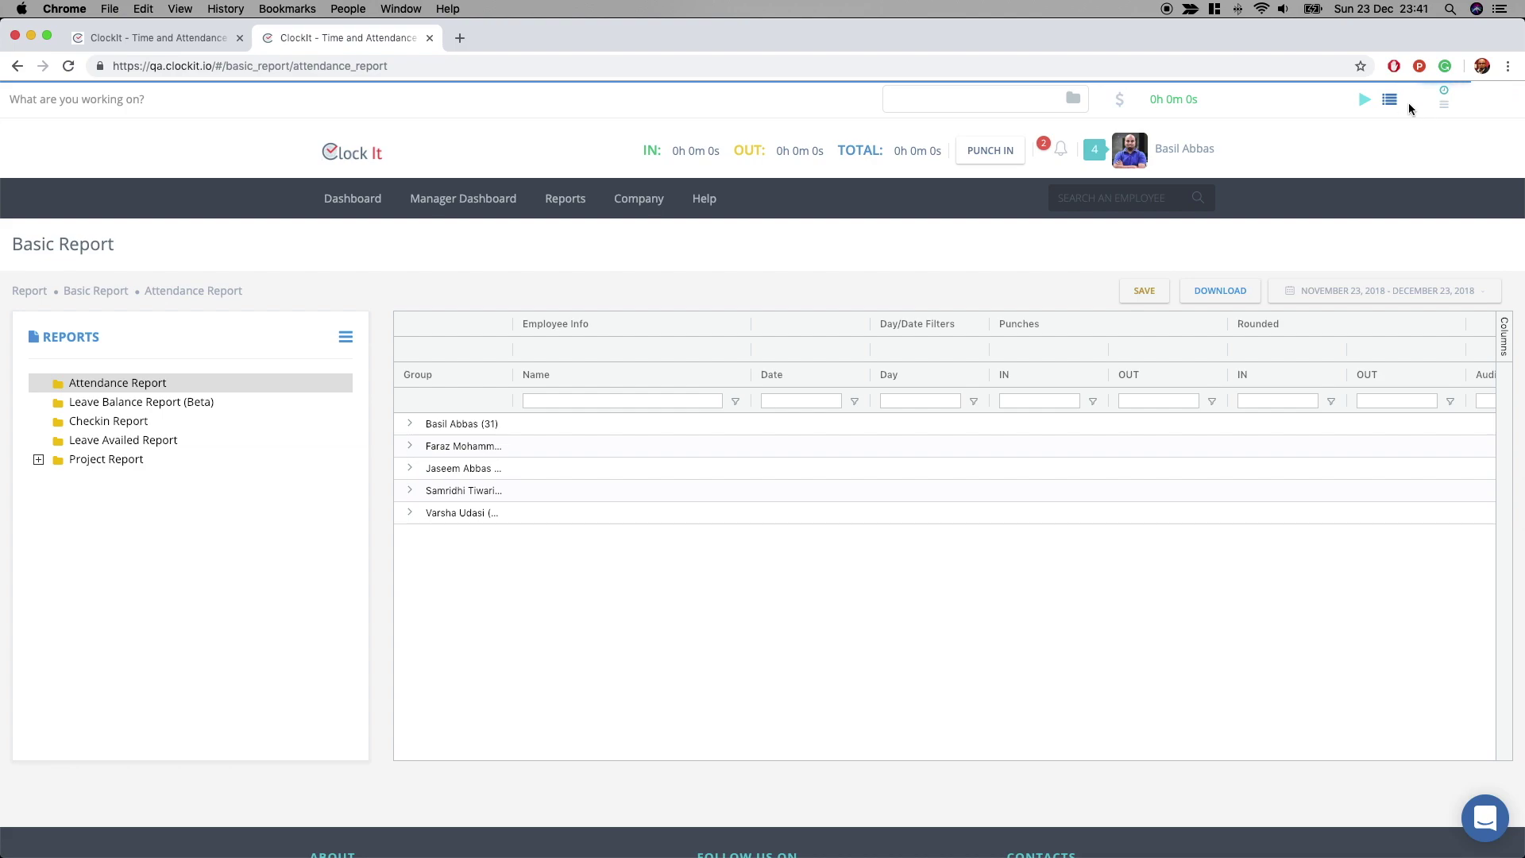
click(1394, 103)
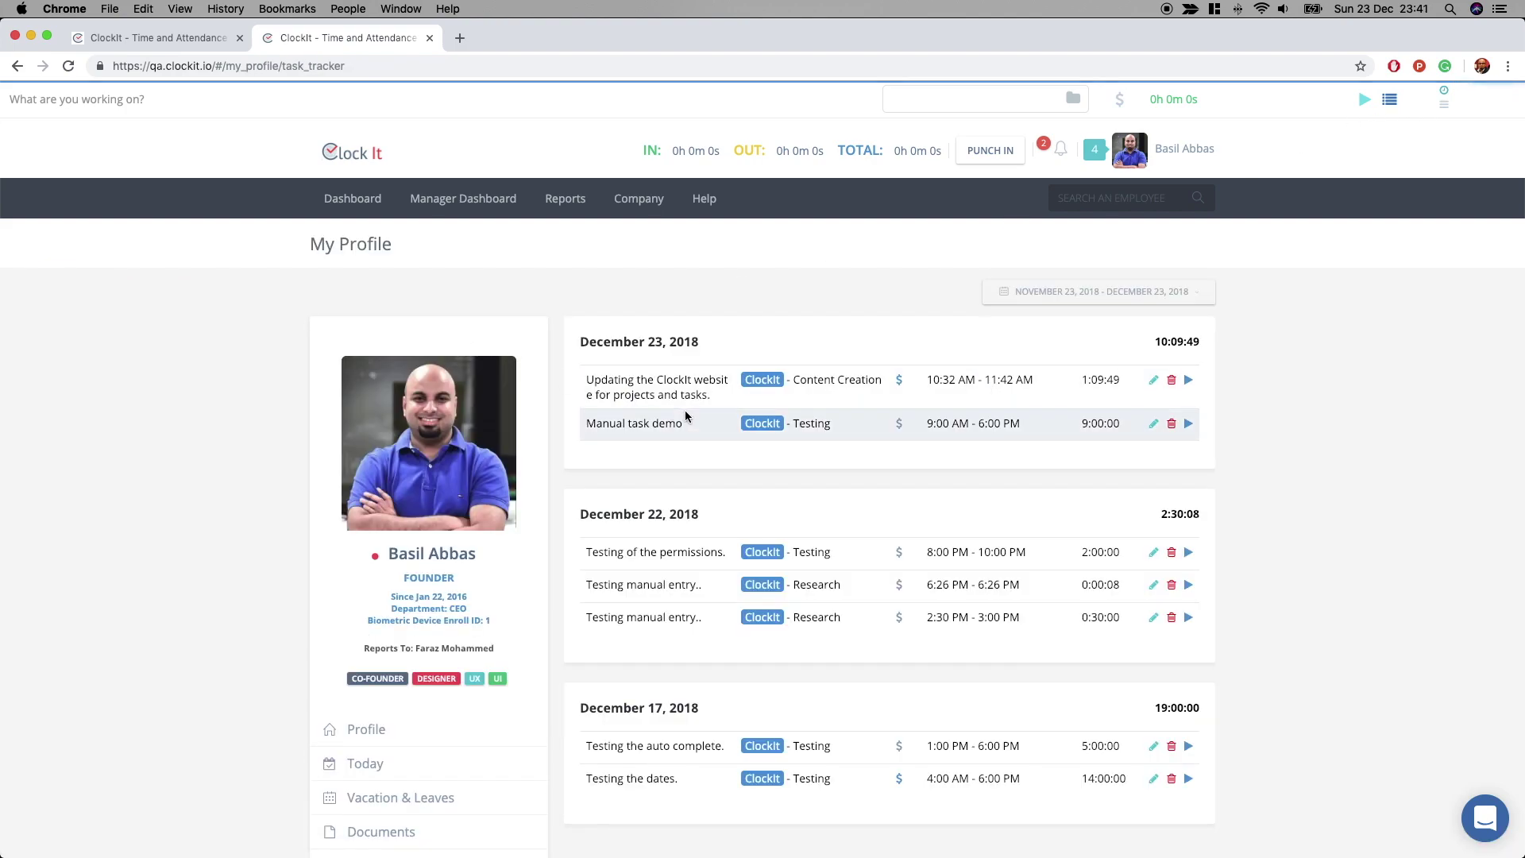